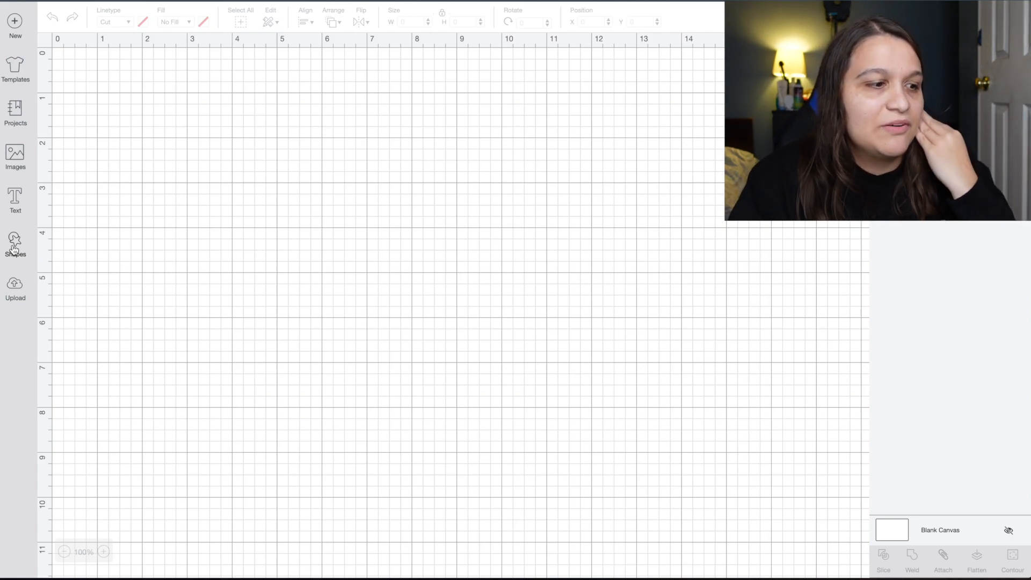
# Open the Shapes panel from the left toolbar of the blank canvas.
pyautogui.click(15, 249)
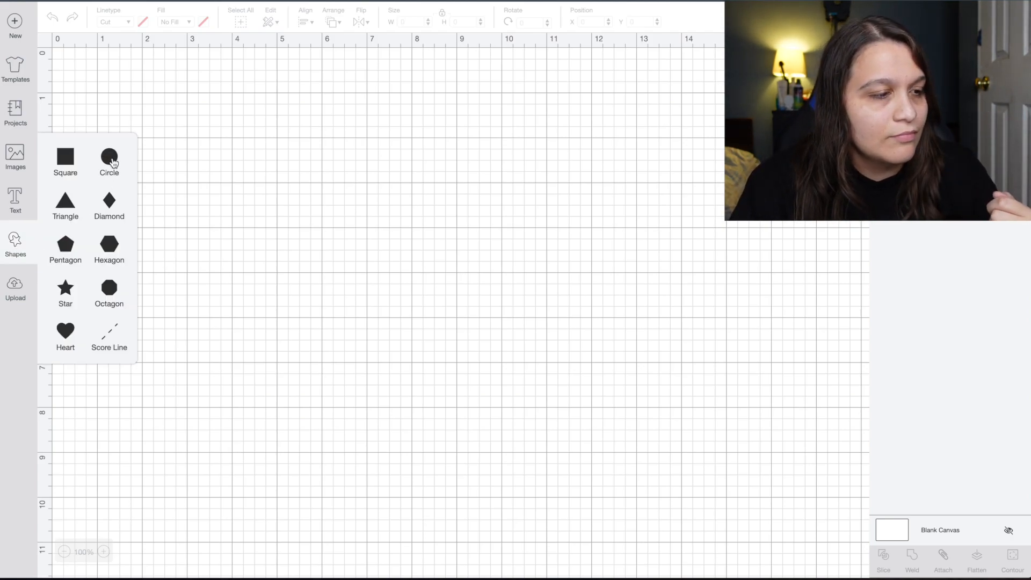
# Insert a circle, enlarge it to about 4.889 inches wide, and position it.
pyautogui.click(123, 162)
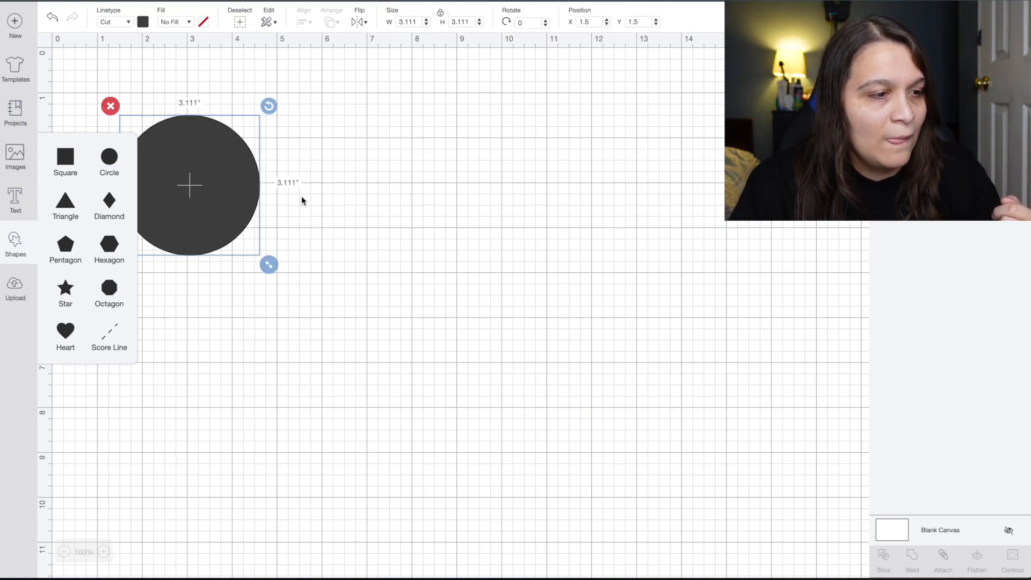
pyautogui.click(353, 143)
pyautogui.click(219, 163)
pyautogui.moveTo(200, 163); pyautogui.dragTo(226, 133)
pyautogui.moveTo(293, 244); pyautogui.dragTo(373, 293)
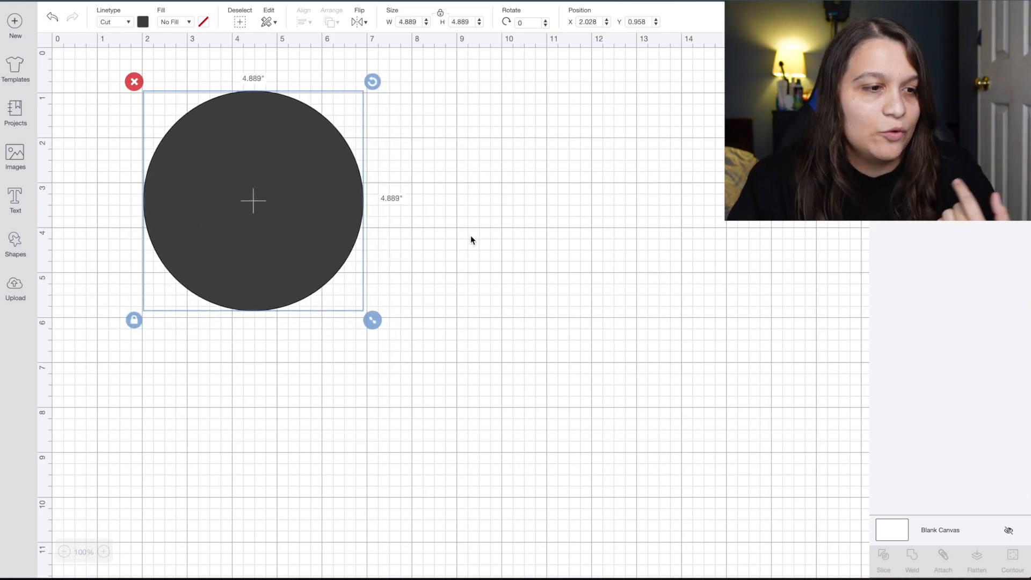
pyautogui.click(471, 238)
pyautogui.moveTo(329, 211); pyautogui.dragTo(275, 257)
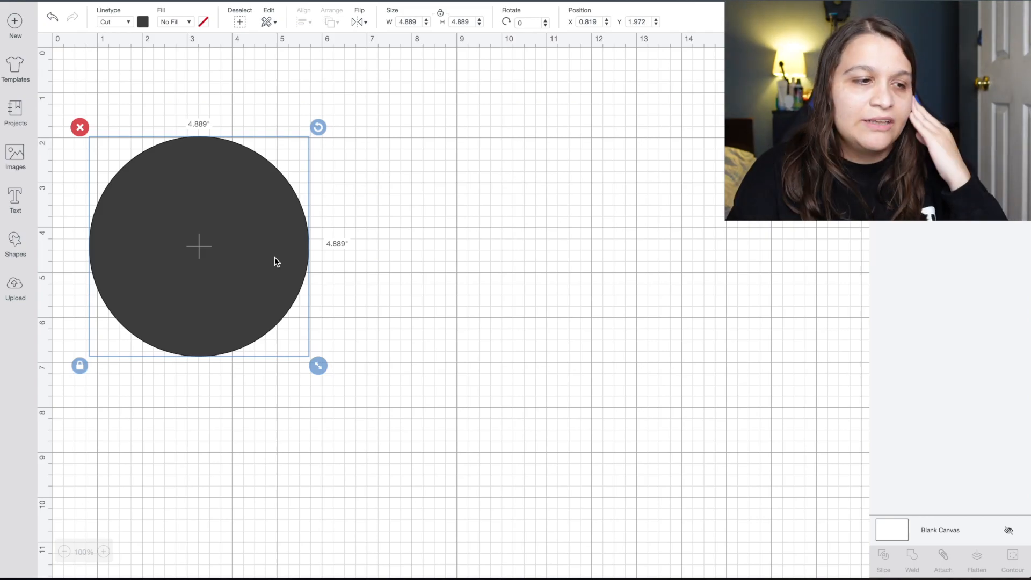
pyautogui.click(352, 273)
pyautogui.click(262, 231)
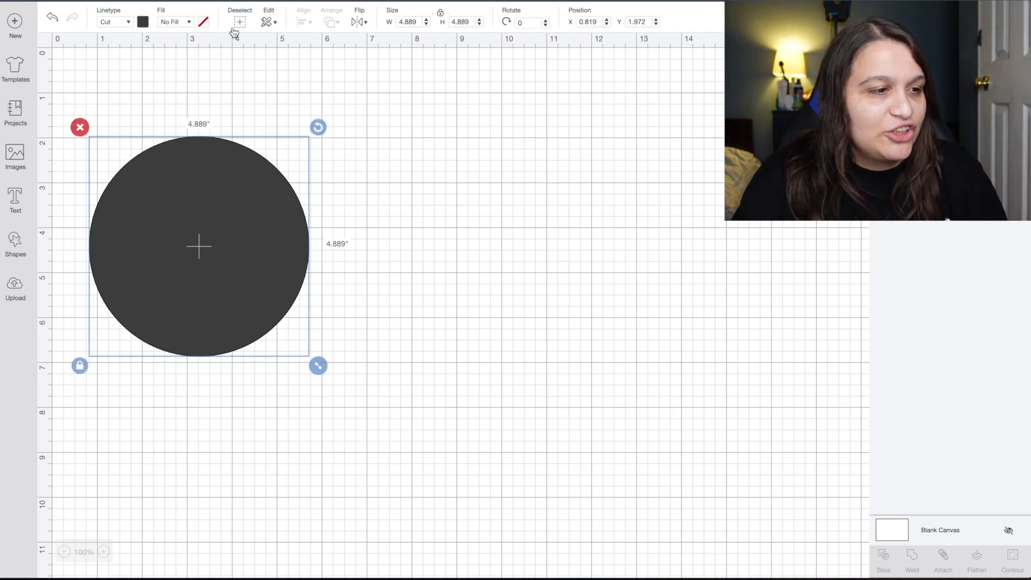
# Colour the circle yellow.
pyautogui.click(144, 22)
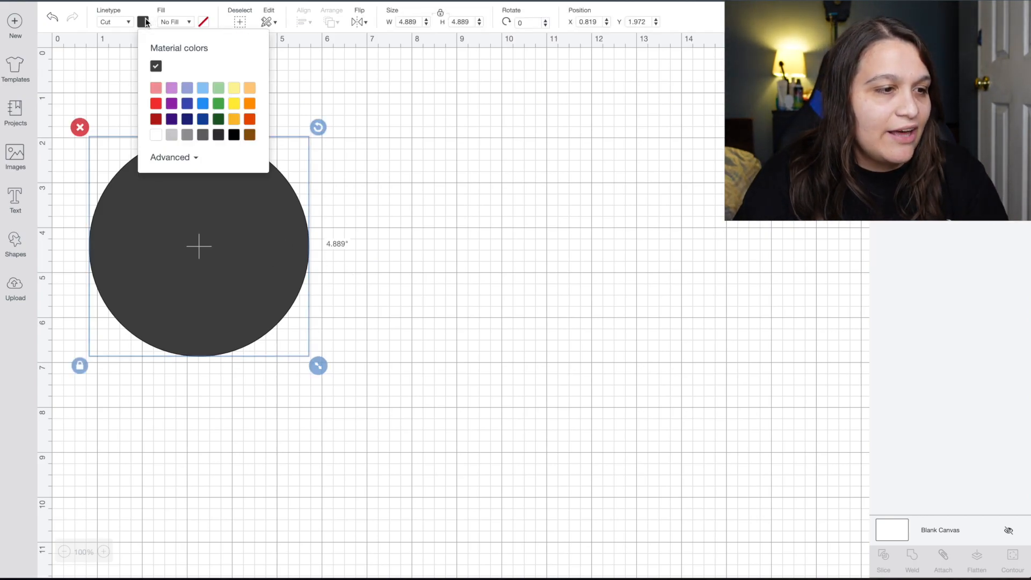
pyautogui.click(235, 106)
pyautogui.click(357, 173)
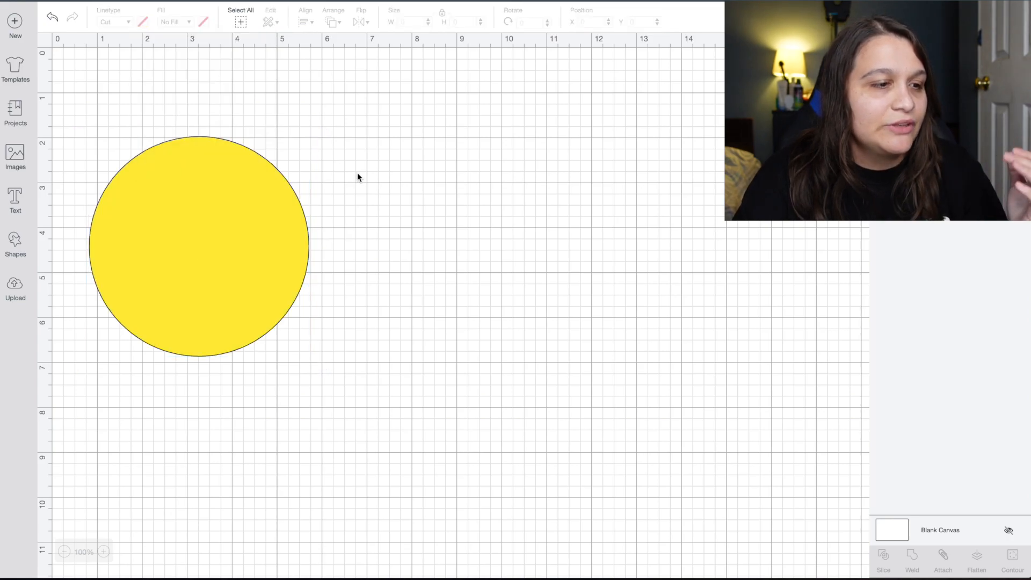
# Duplicate the yellow circle with Ctrl+D and move the copy to the right.
pyautogui.click(254, 207)
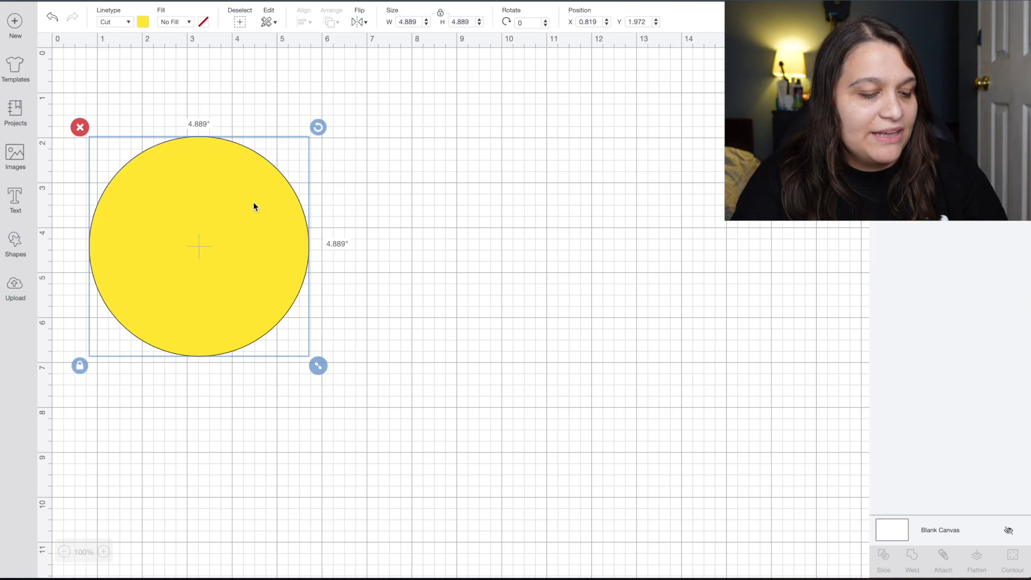
pyautogui.hotkey('ctrl', 'd')
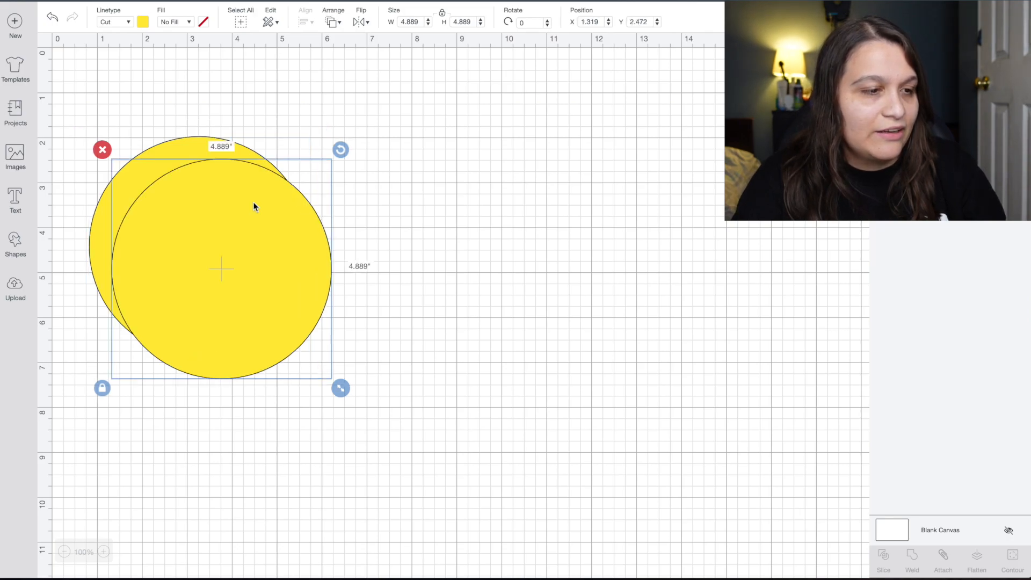
pyautogui.moveTo(255, 206); pyautogui.dragTo(353, 192)
# Change the copied circle's colour to light grey.
pyautogui.click(143, 22)
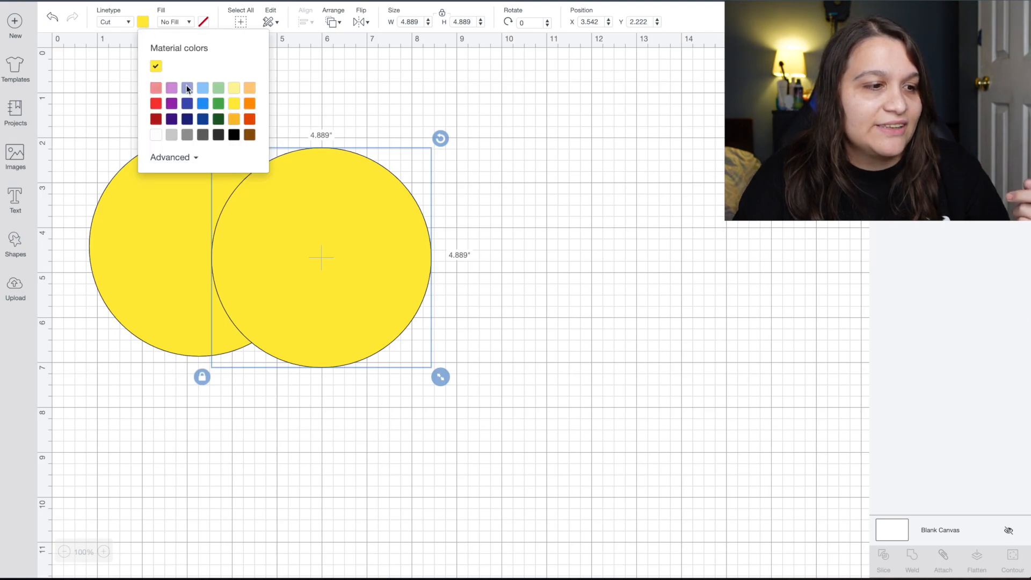
pyautogui.click(171, 134)
pyautogui.click(513, 252)
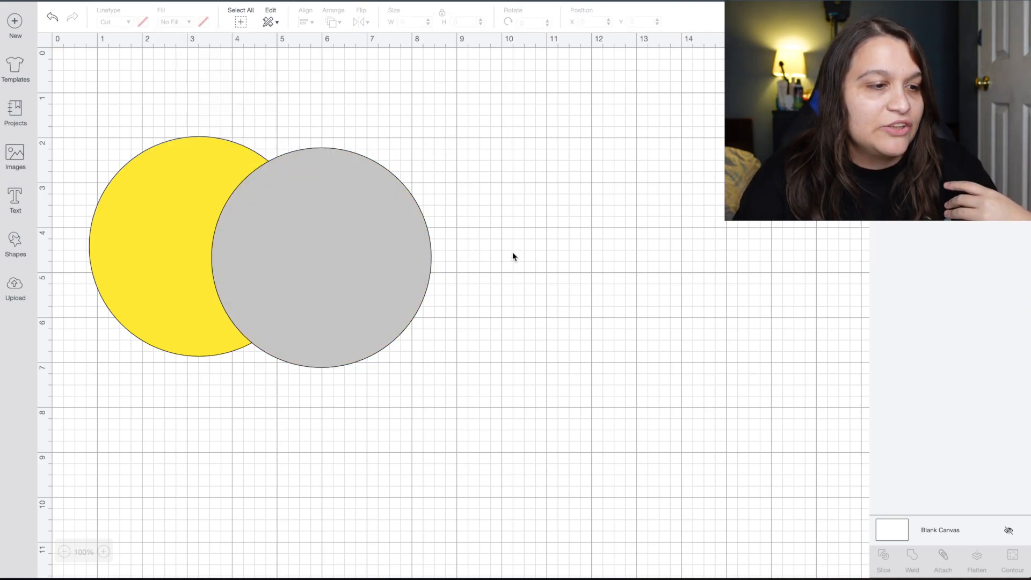
# Position the grey circle over the yellow circle's right side to leave a crescent.
pyautogui.moveTo(371, 231); pyautogui.dragTo(355, 202)
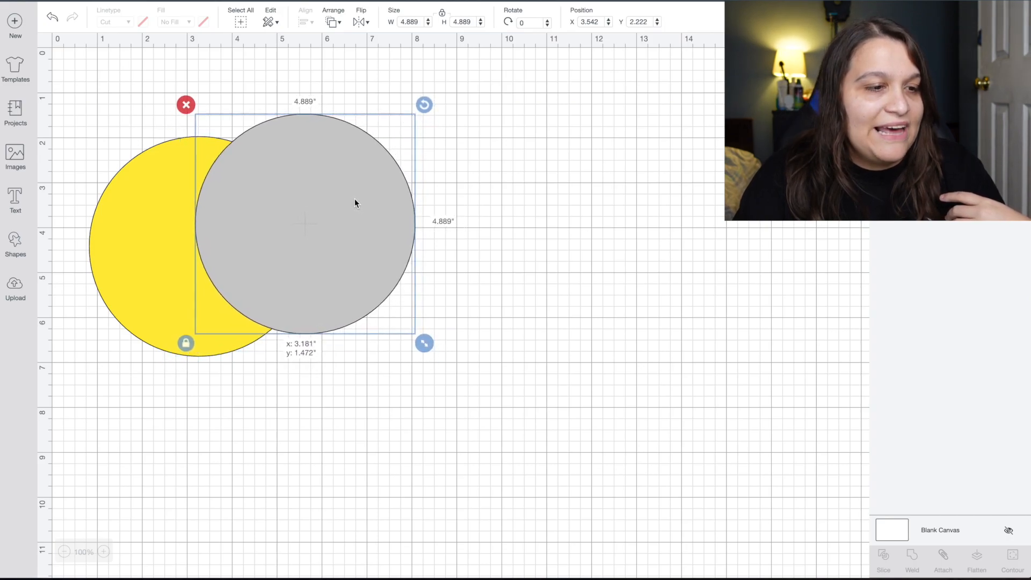
pyautogui.click(506, 236)
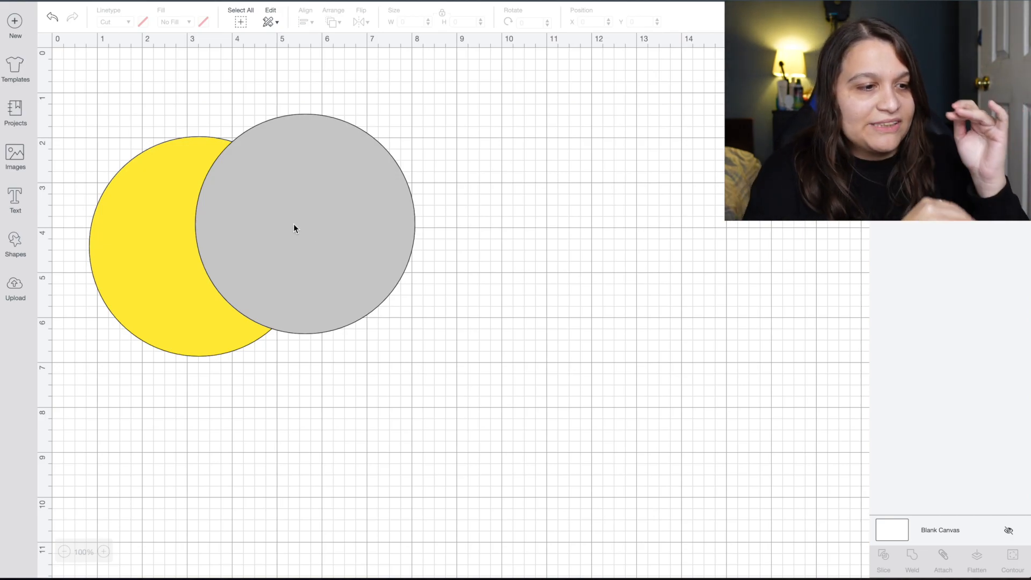
pyautogui.moveTo(294, 223); pyautogui.dragTo(231, 228)
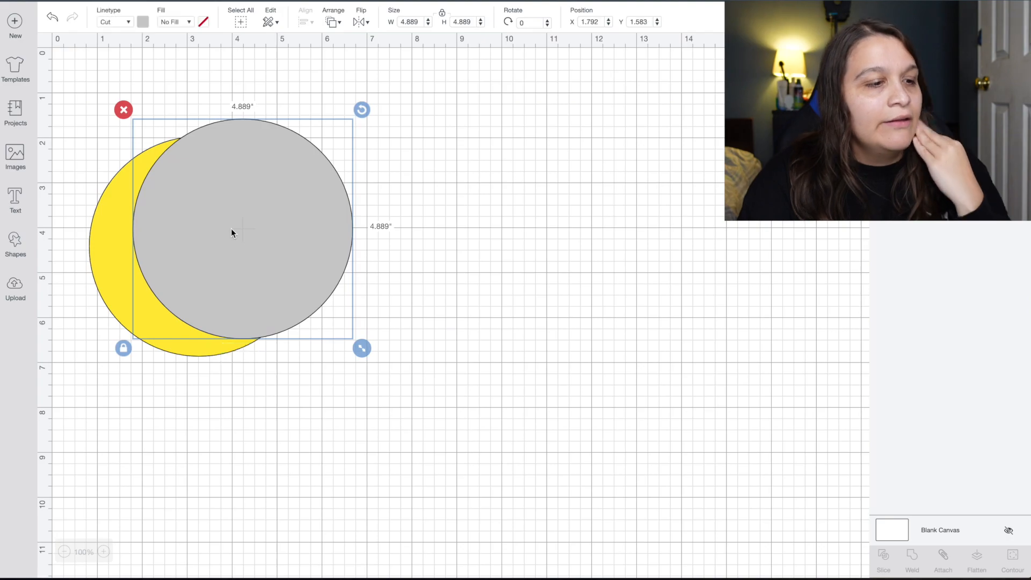
pyautogui.click(430, 265)
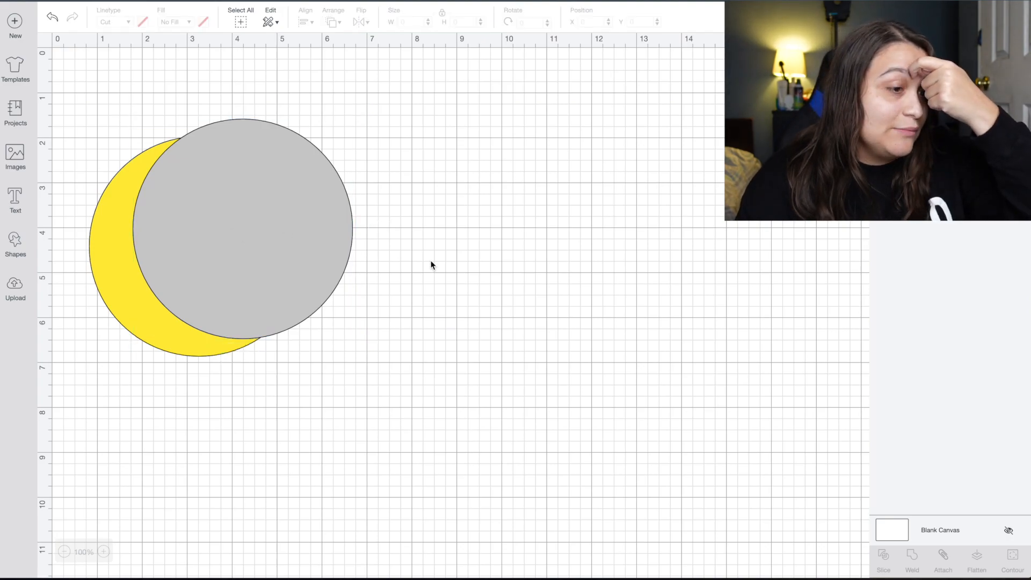
pyautogui.moveTo(259, 232); pyautogui.dragTo(337, 263)
pyautogui.click(443, 274)
pyautogui.click(497, 294)
pyautogui.click(497, 276)
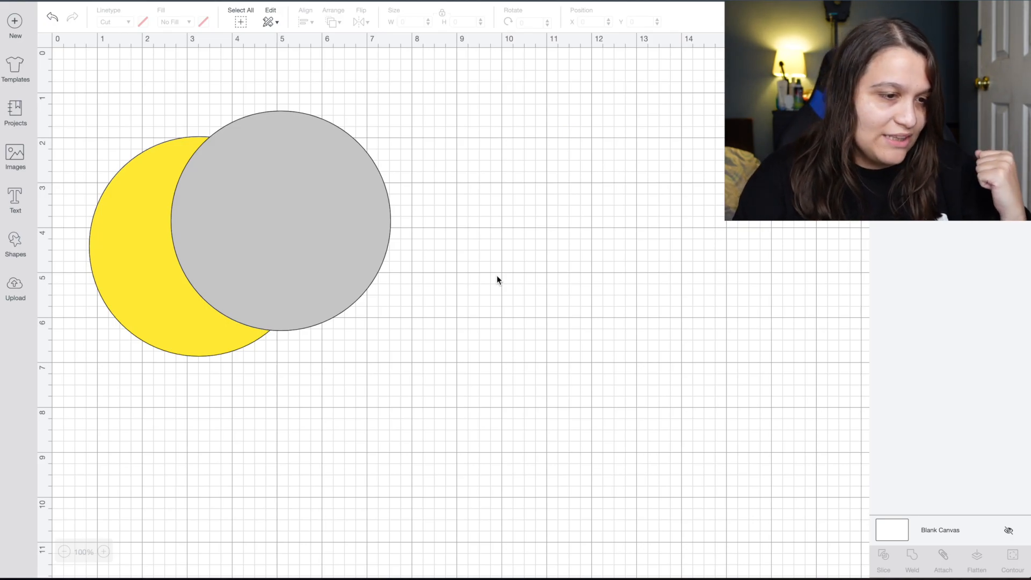
pyautogui.moveTo(317, 218); pyautogui.dragTo(318, 221)
pyautogui.click(494, 262)
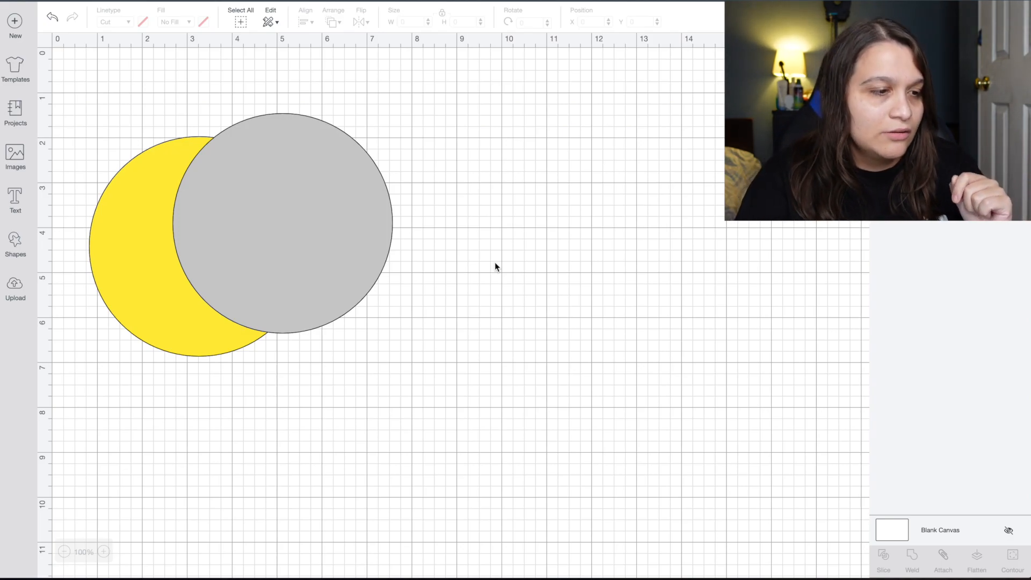
pyautogui.moveTo(342, 244); pyautogui.dragTo(345, 241)
# Select both circles and Slice them into separate pieces.
pyautogui.click(543, 306)
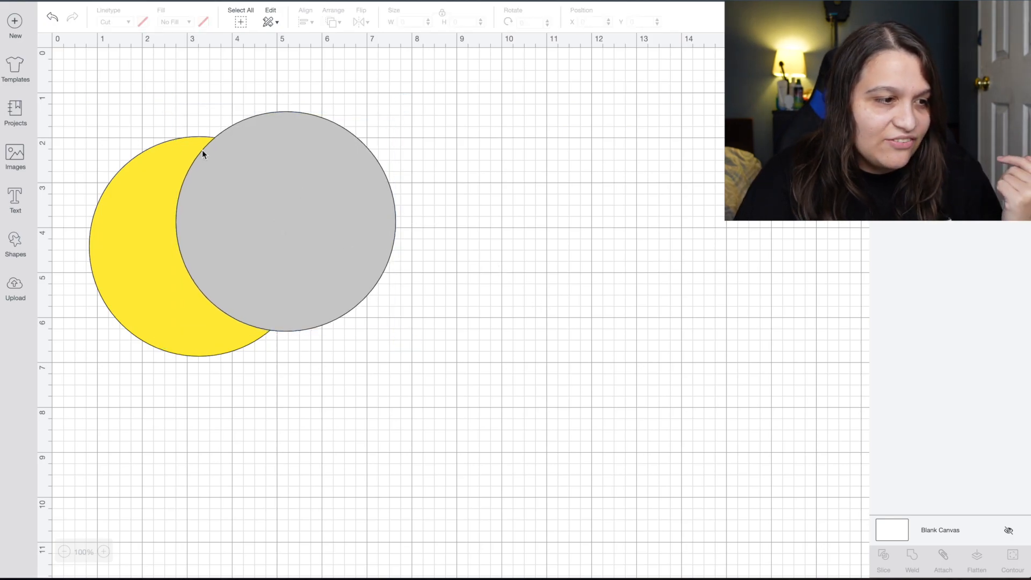
pyautogui.moveTo(153, 113); pyautogui.dragTo(233, 209)
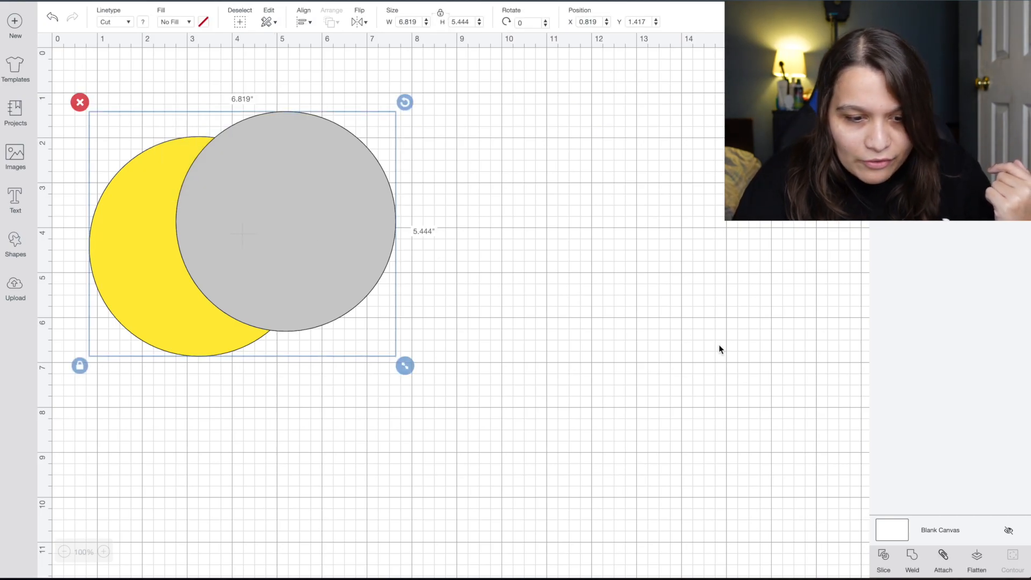
pyautogui.click(883, 558)
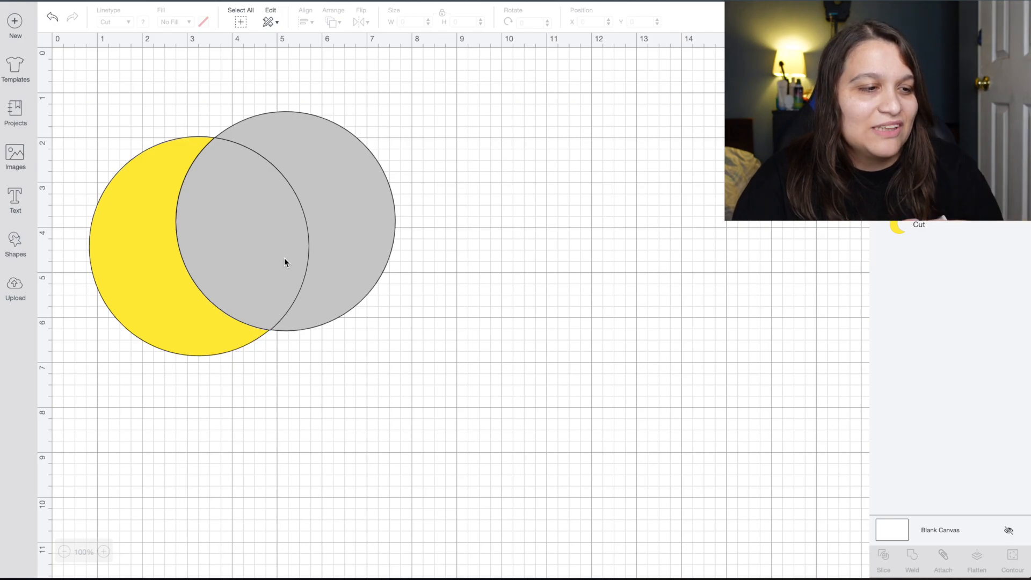
# Delete the outer grey piece and both lens pieces, keeping only the yellow crescent.
pyautogui.click(345, 237)
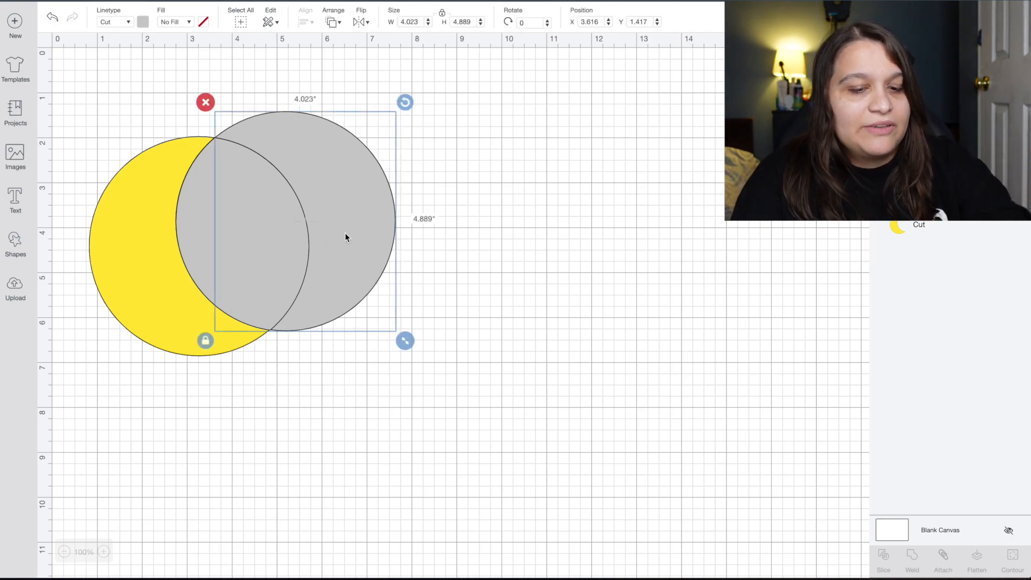
pyautogui.press('Delete')
pyautogui.click(284, 232)
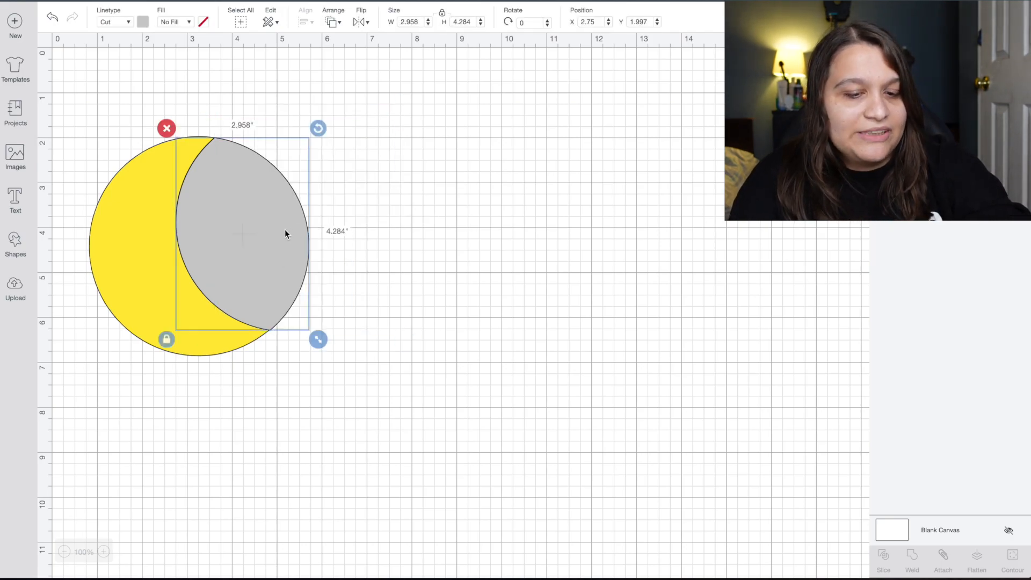
pyautogui.press('Delete')
pyautogui.click(284, 230)
pyautogui.press('Delete')
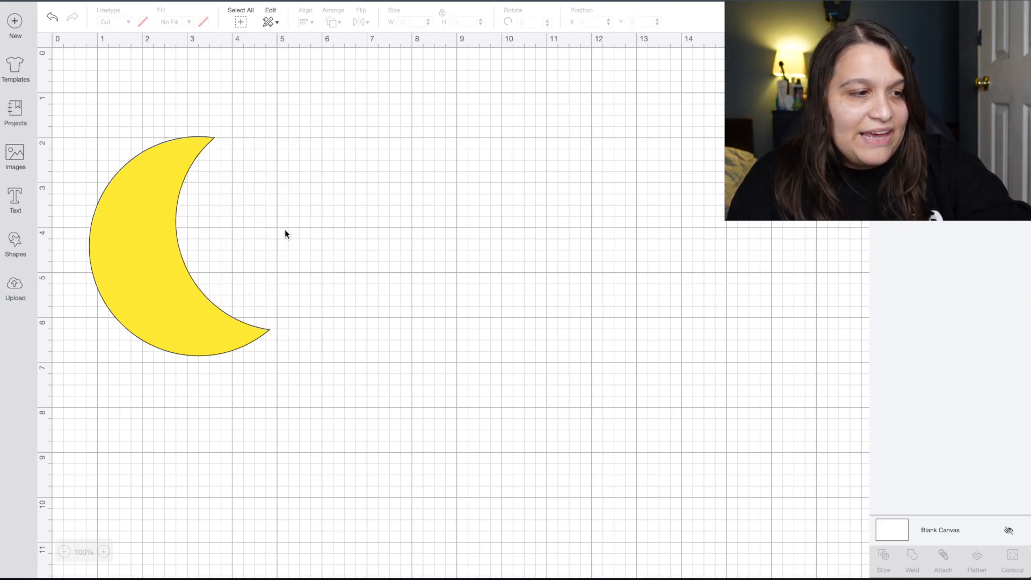
# Move the crescent moon toward the upper left of the canvas.
pyautogui.click(169, 268)
pyautogui.moveTo(170, 269); pyautogui.dragTo(195, 272)
pyautogui.click(433, 278)
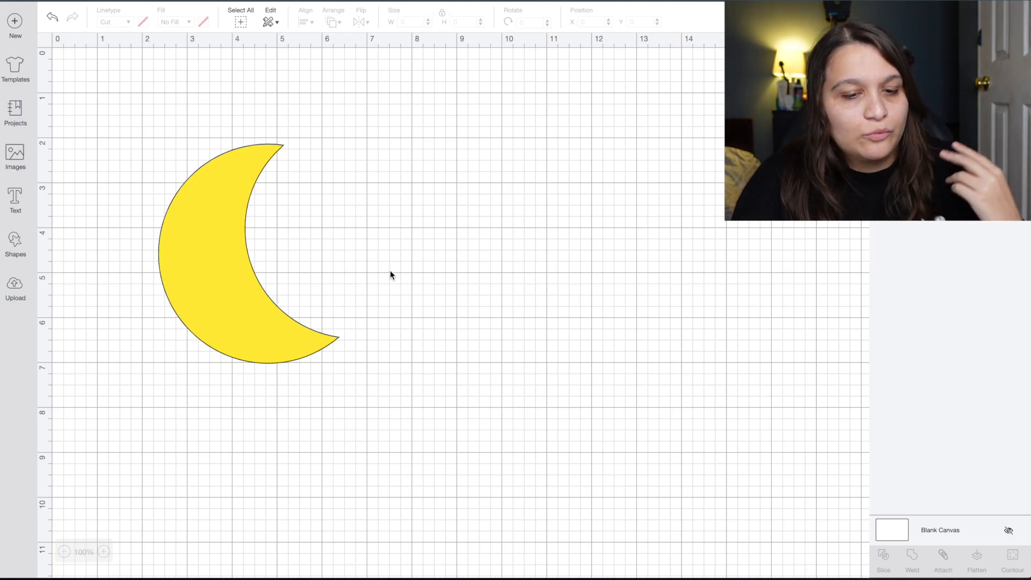
pyautogui.moveTo(221, 257); pyautogui.dragTo(168, 209)
pyautogui.click(413, 266)
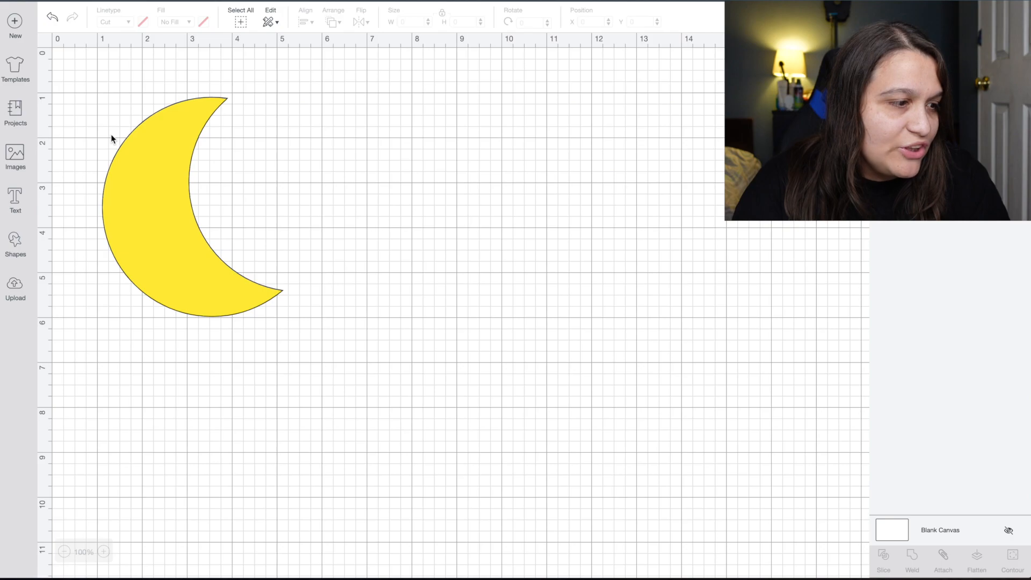
# Add text 'love you / to the / moon / and back' on four lines and move it beside the moon.
pyautogui.click(15, 198)
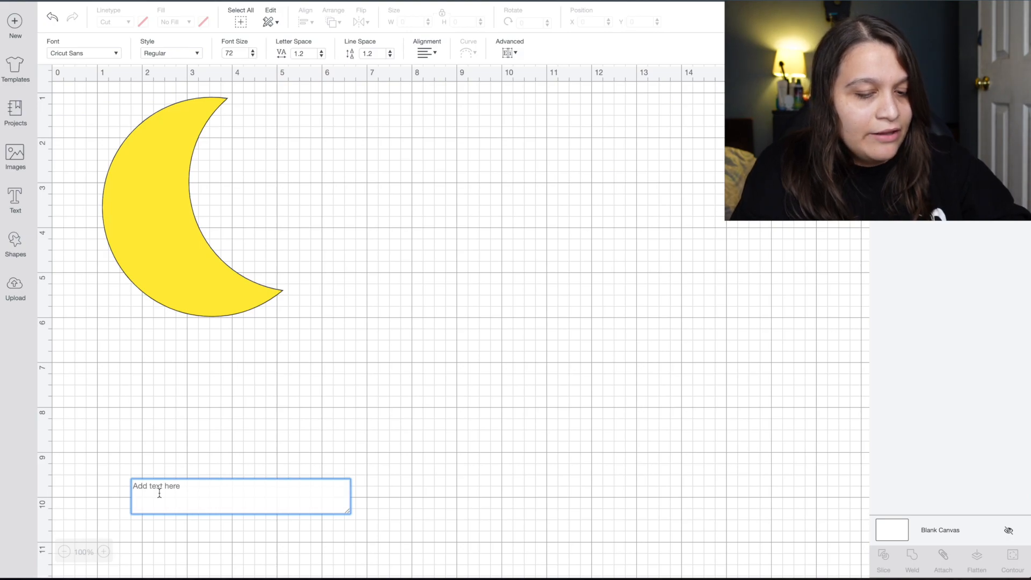
pyautogui.write('lov')
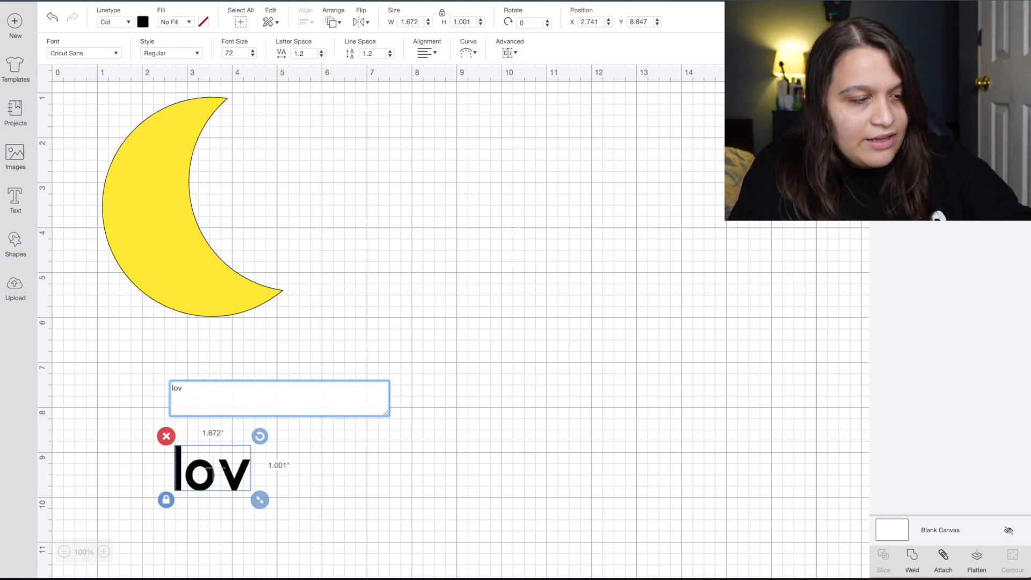
pyautogui.write(' yo')
pyautogui.press('BackSpace')
pyautogui.press('BackSpace')
pyautogui.press('BackSpace')
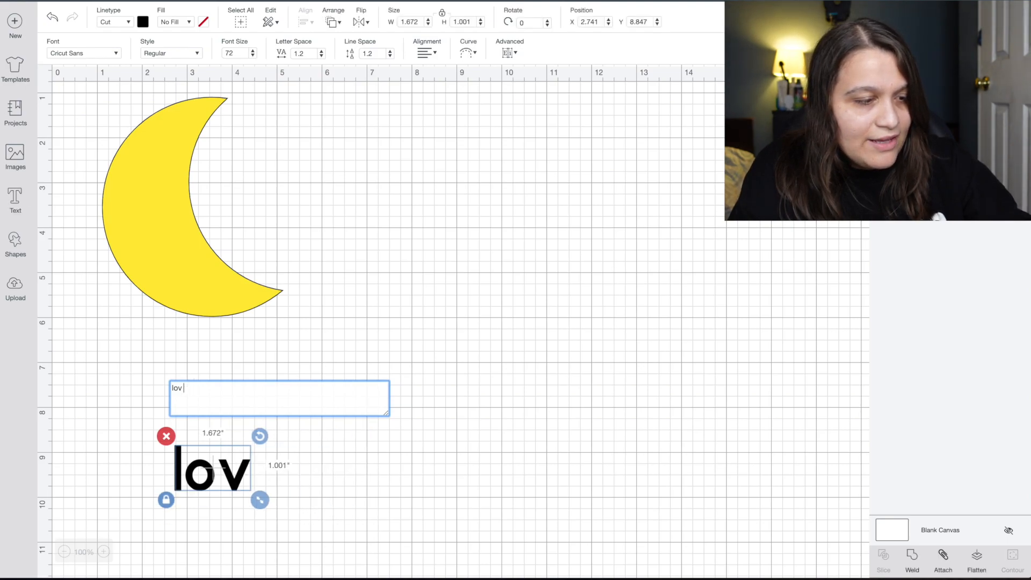
pyautogui.write('e you')
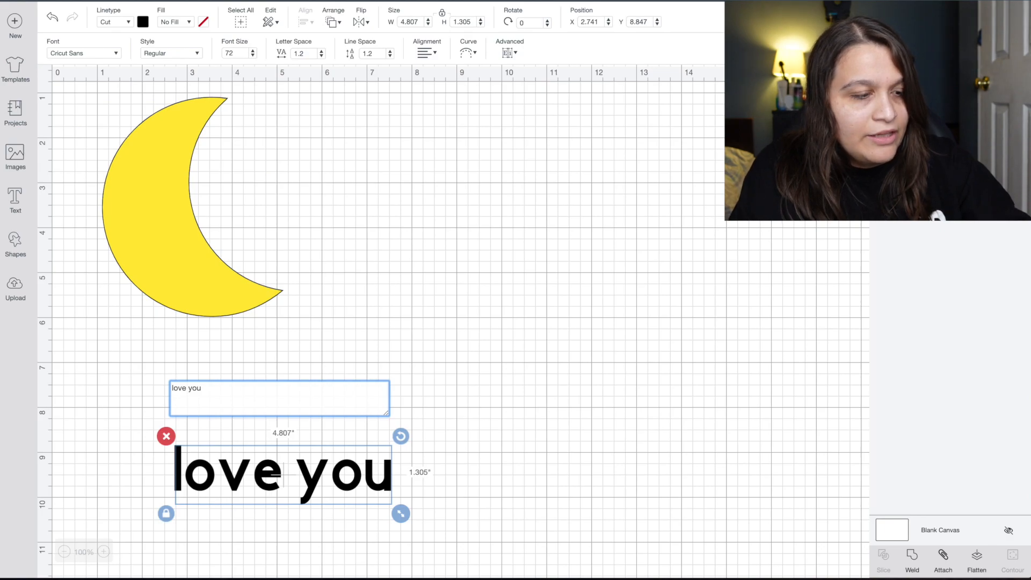
pyautogui.press('Return')
pyautogui.write('to the')
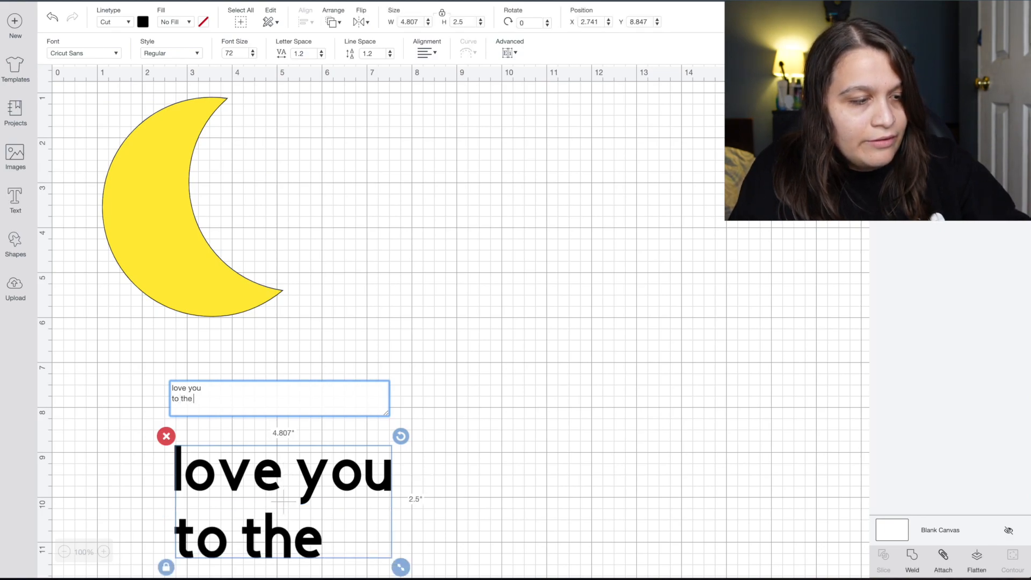
pyautogui.press('Return')
pyautogui.write('moon')
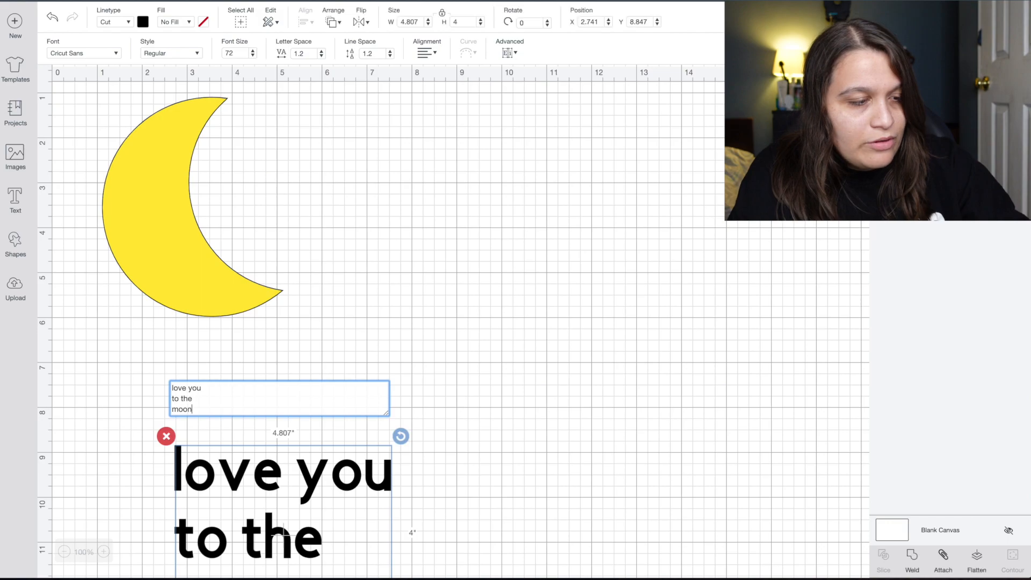
pyautogui.press('Return')
pyautogui.write('and back')
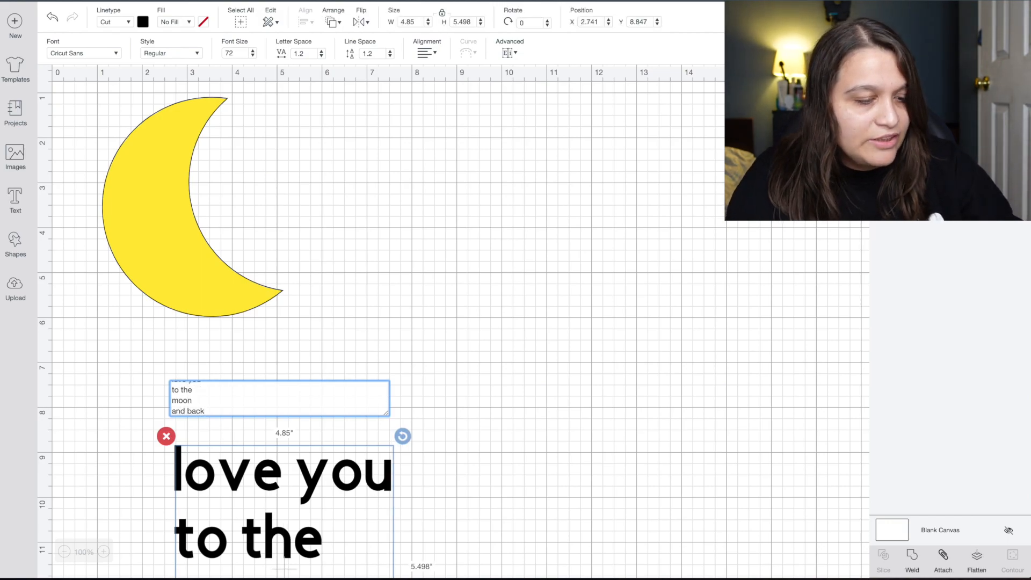
pyautogui.moveTo(308, 496); pyautogui.dragTo(418, 169)
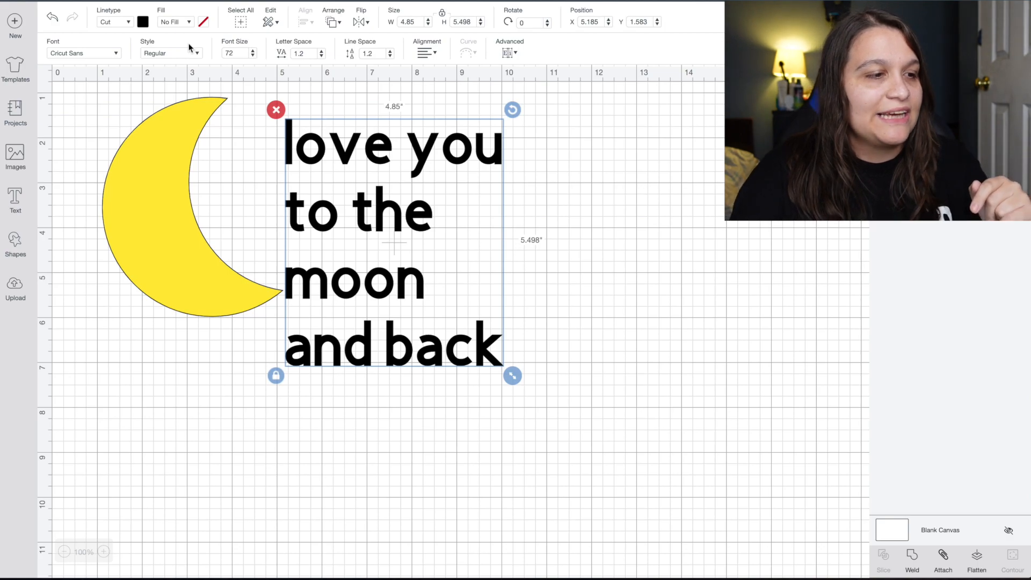
# Try the A Frightful Affair – Crack font, then apply the installed Adinda script font.
pyautogui.click(116, 53)
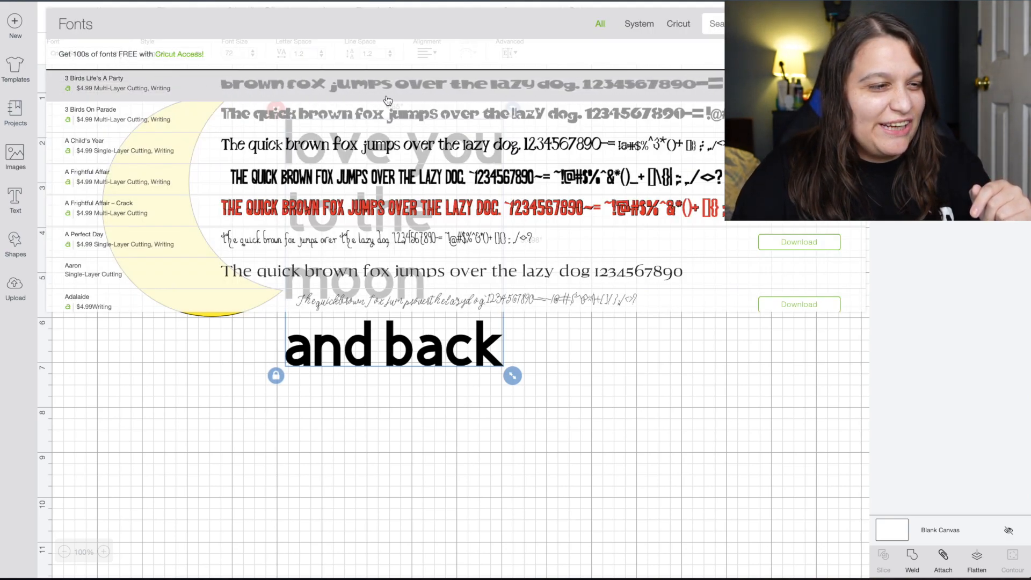
pyautogui.click(358, 207)
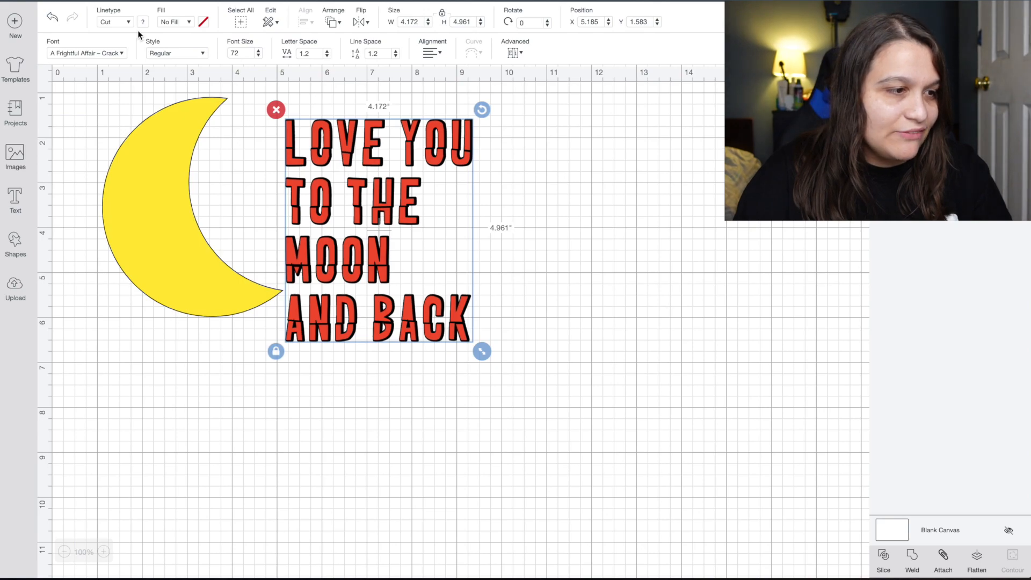
pyautogui.click(120, 52)
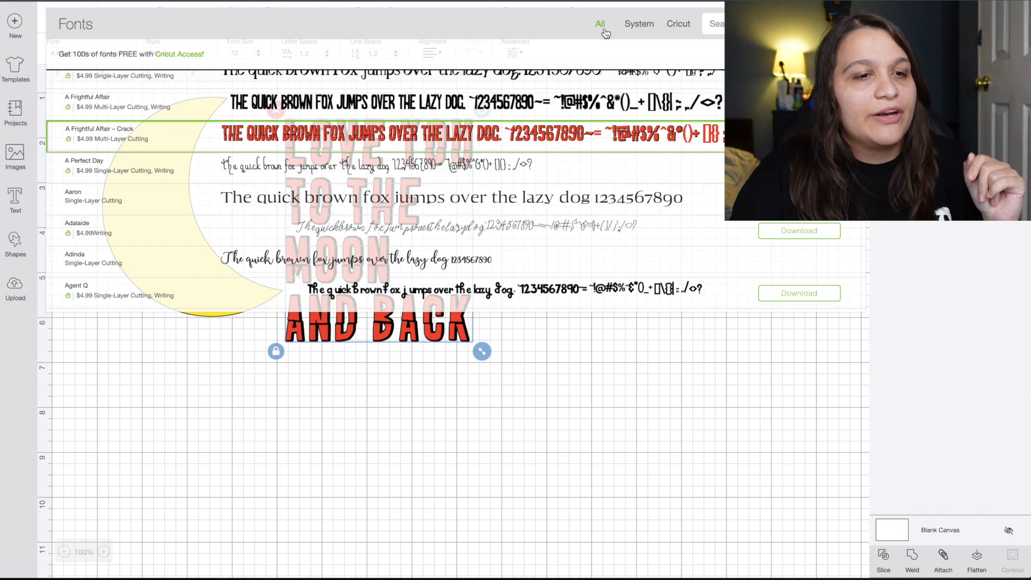
pyautogui.click(637, 30)
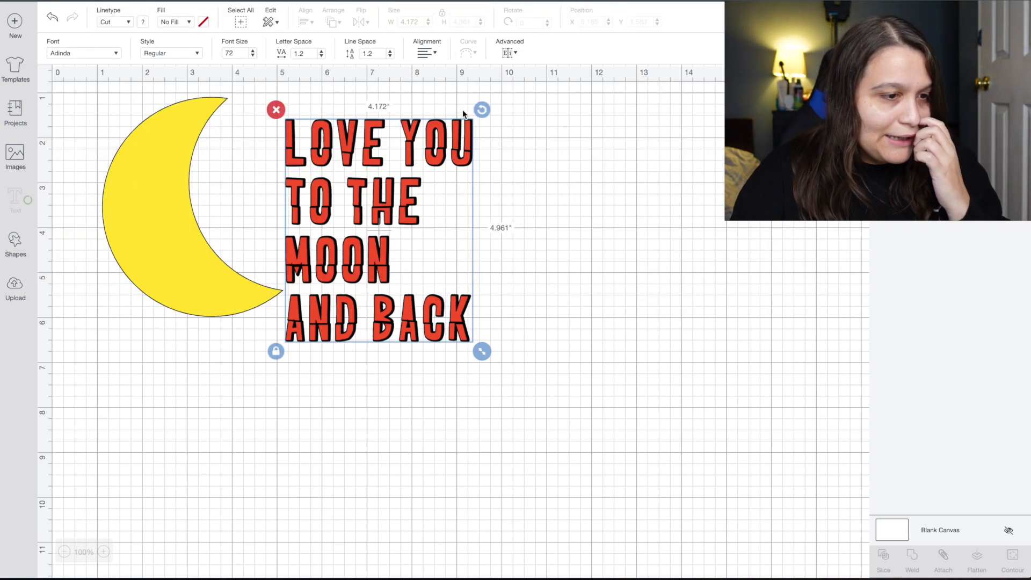
pyautogui.click(462, 109)
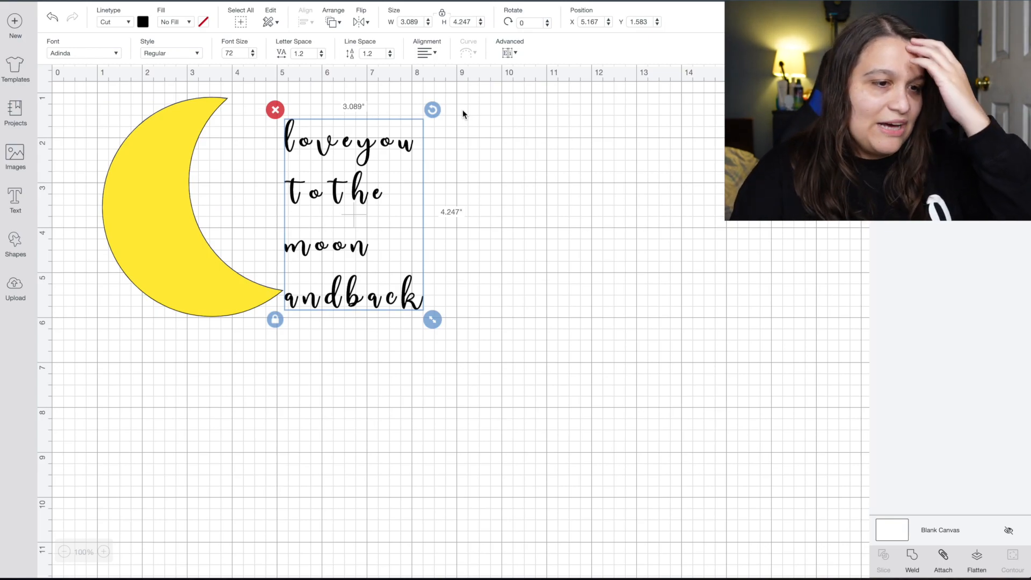
# Preview 'love you to the moon and back' across all fonts in wordmark.it.
pyautogui.moveTo(333, 566)
pyautogui.click(149, 567)
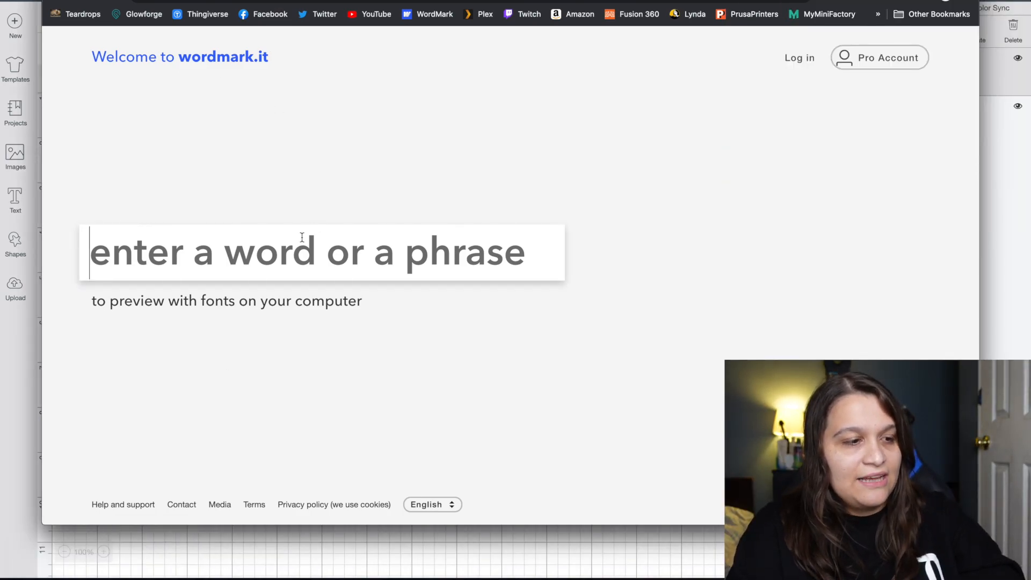
pyautogui.write('love you to the moo')
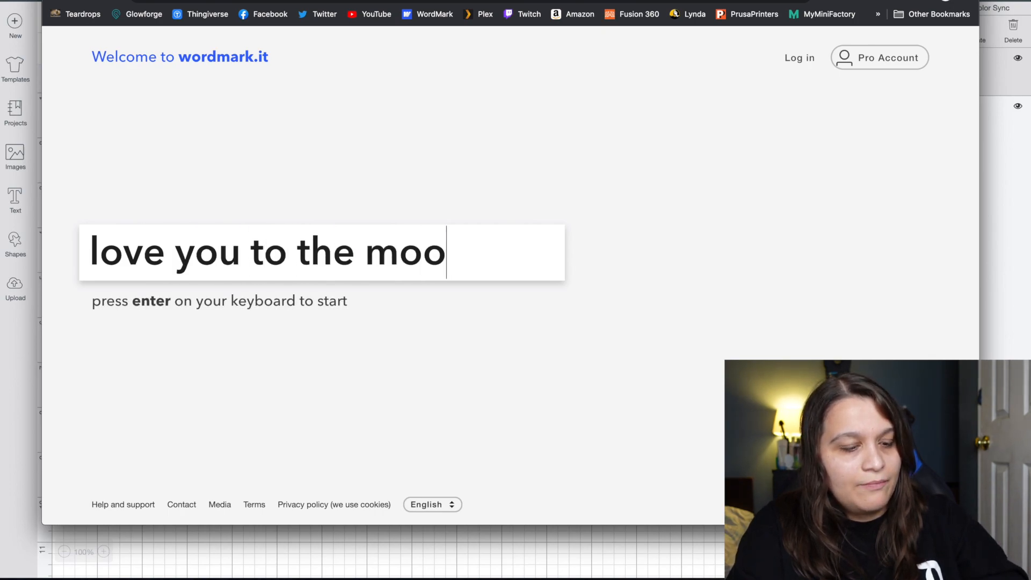
pyautogui.write('n abd')
pyautogui.press('BackSpace')
pyautogui.press('BackSpace')
pyautogui.write('nd back')
pyautogui.press('Return')
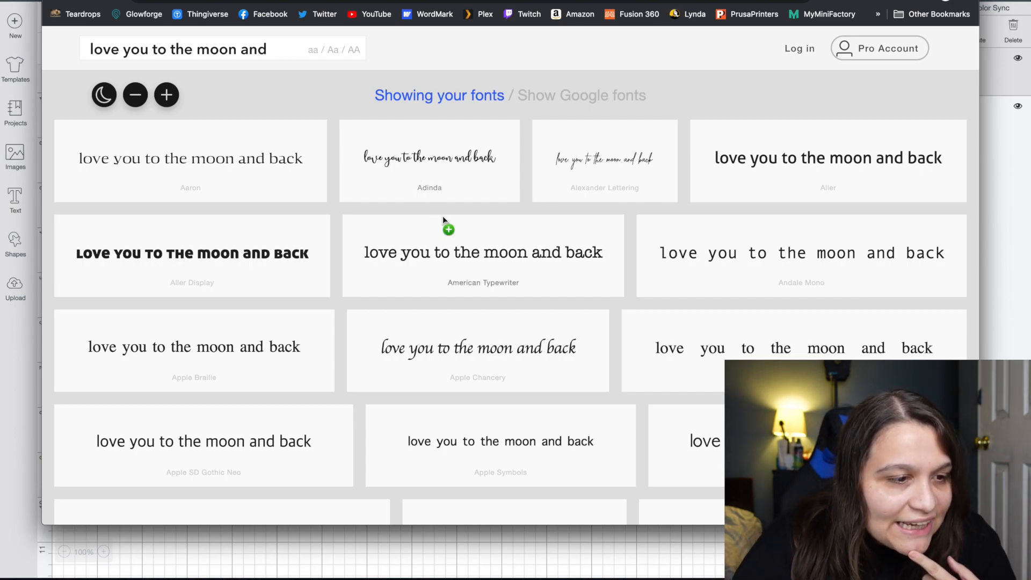
# Mark Adinda, Autery and Brush Script Std as candidate fonts.
pyautogui.click(465, 179)
pyautogui.scroll(-4, 465, 178)
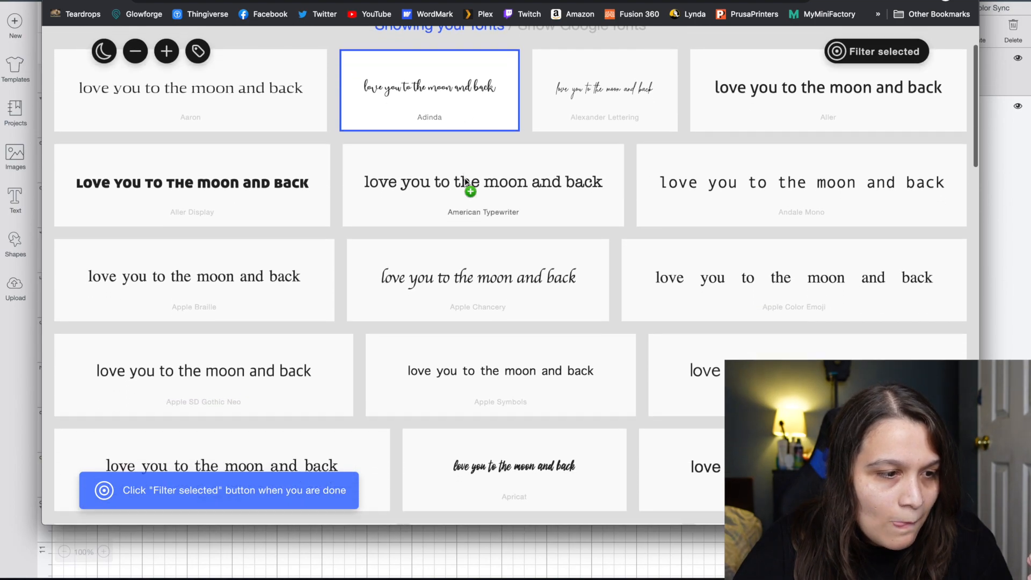
pyautogui.scroll(-8, 465, 178)
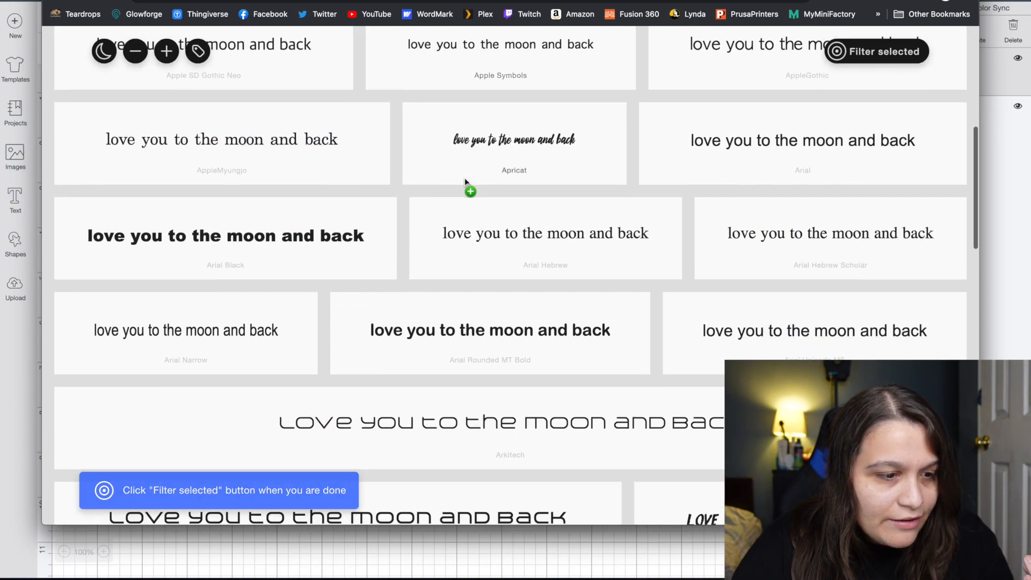
pyautogui.scroll(-2, 465, 178)
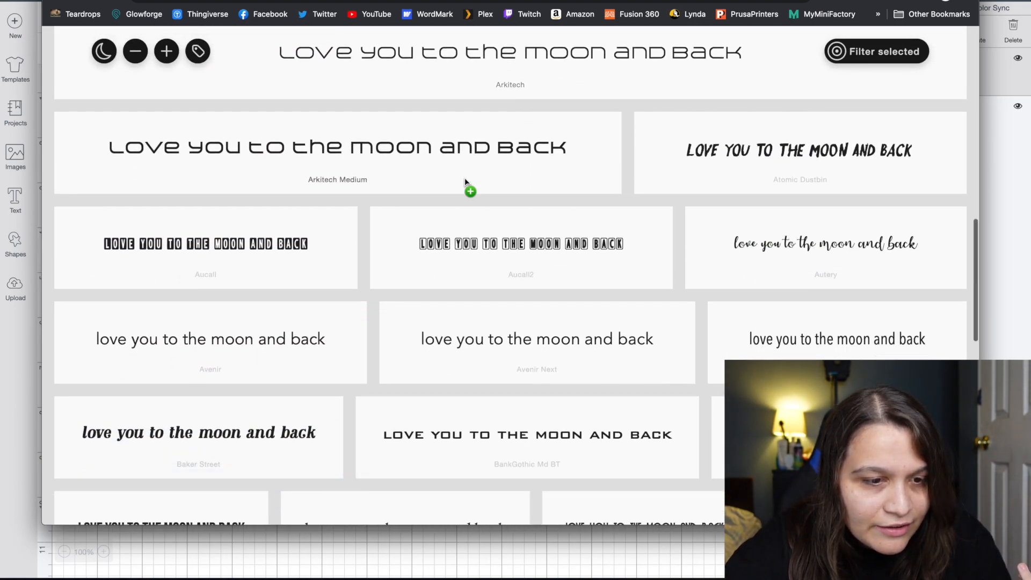
pyautogui.click(752, 259)
pyautogui.scroll(-5, 556, 236)
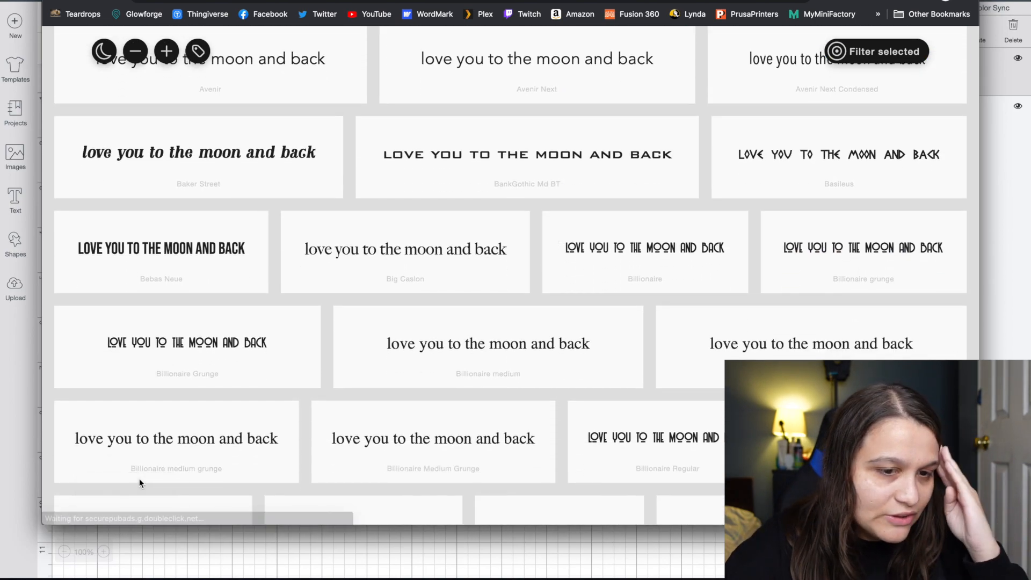
pyautogui.scroll(-7, 401, 415)
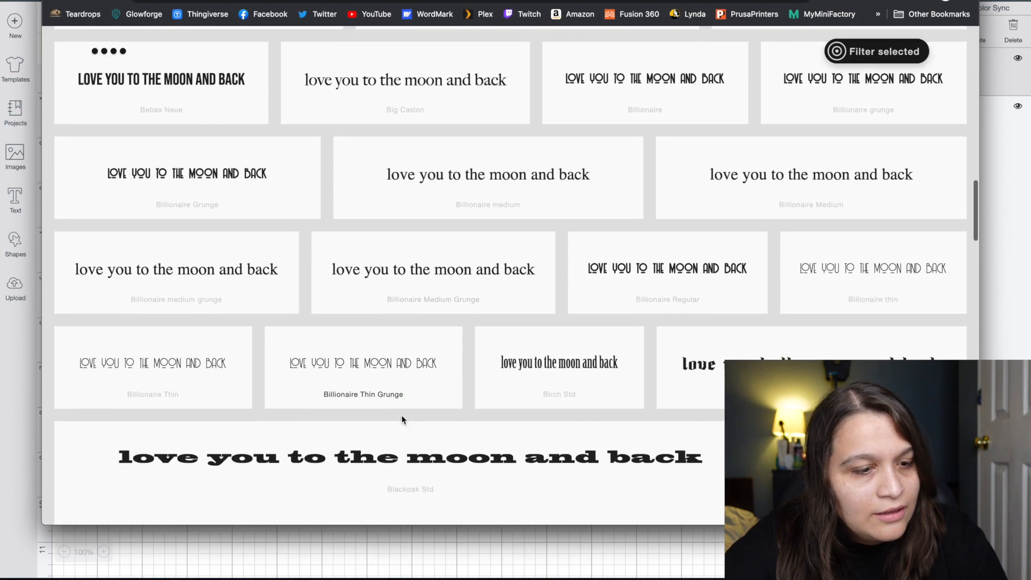
pyautogui.scroll(-6, 401, 415)
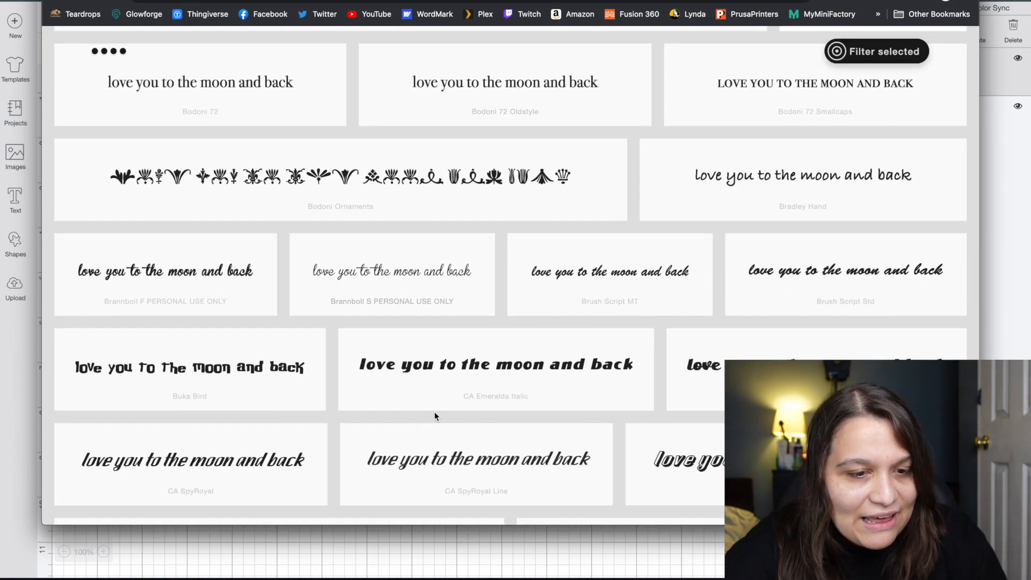
pyautogui.click(822, 293)
pyautogui.scroll(-2, 821, 294)
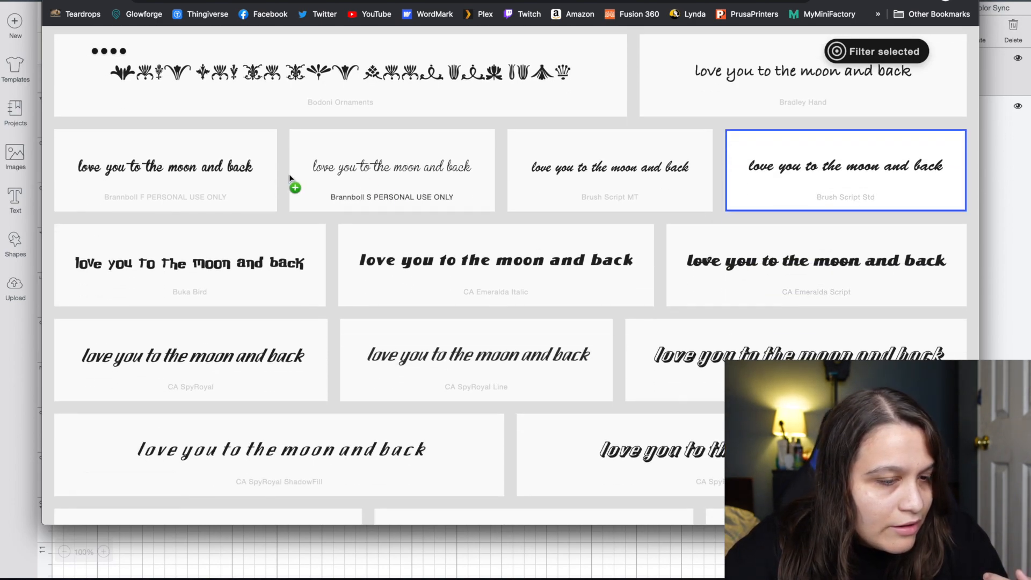
pyautogui.scroll(-3, 618, 215)
pyautogui.scroll(-3, 617, 210)
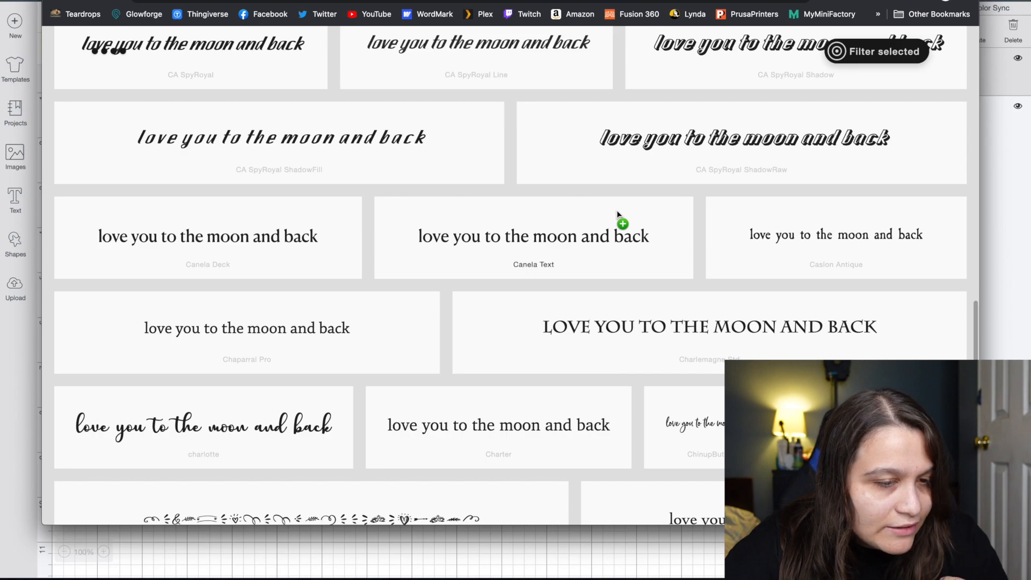
pyautogui.scroll(-3, 616, 211)
pyautogui.scroll(-1, 616, 210)
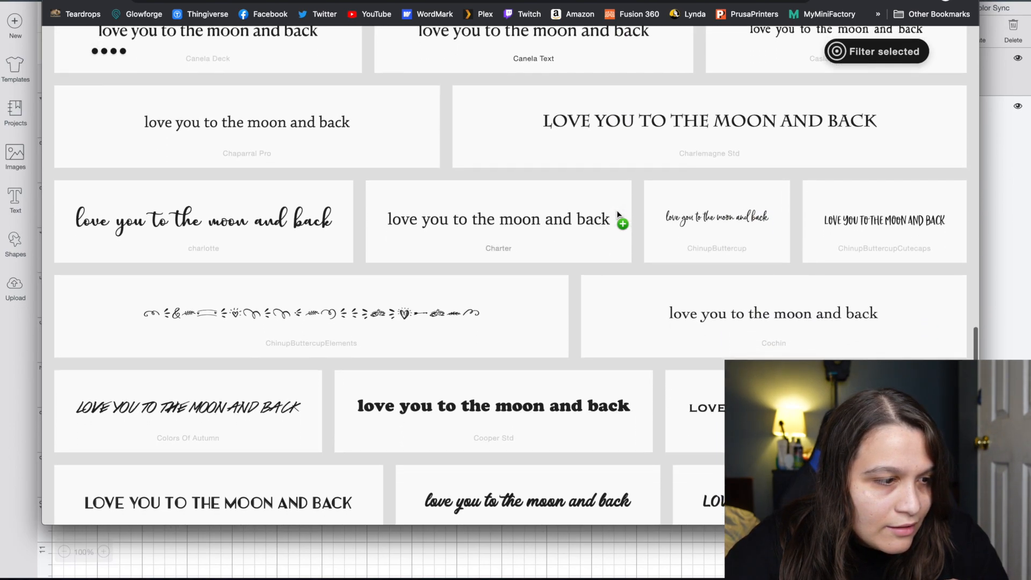
# Mark charlotte and Watermelon Script Demo, then filter to the seven selected fonts.
pyautogui.click(307, 242)
pyautogui.scroll(-3, 677, 223)
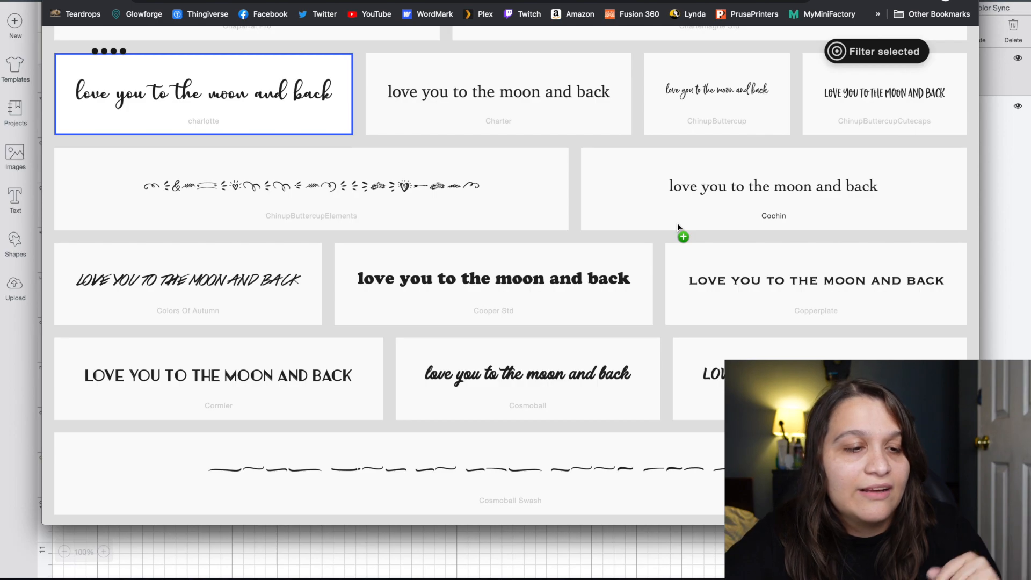
pyautogui.scroll(-2, 678, 223)
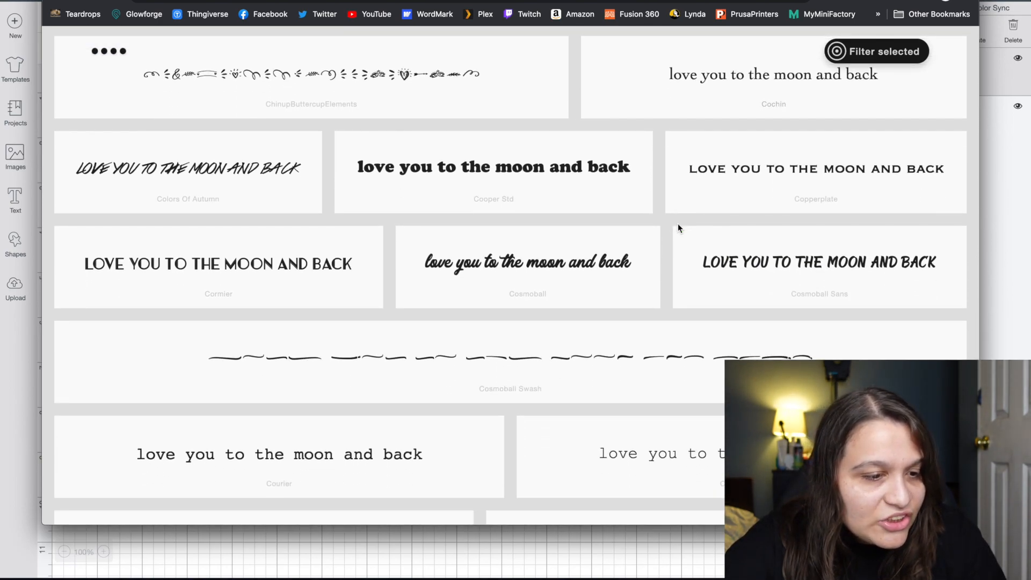
pyautogui.scroll(-2, 670, 269)
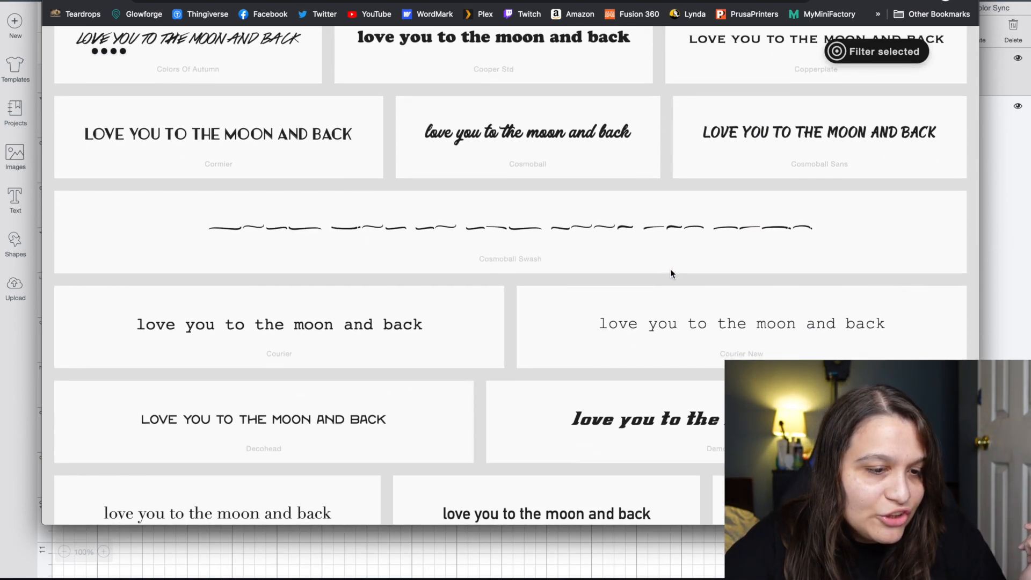
pyautogui.scroll(-5, 670, 268)
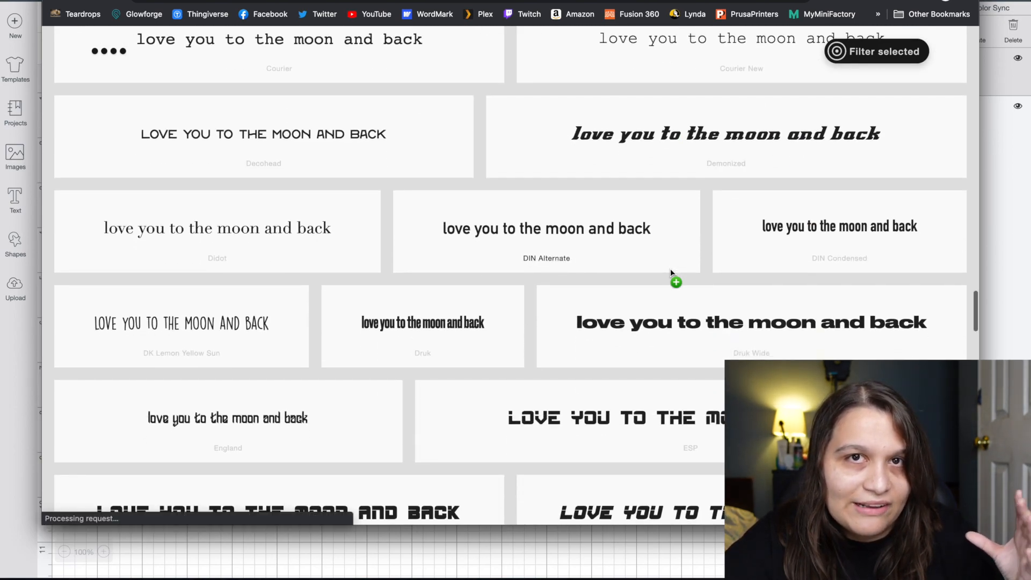
pyautogui.scroll(-5, 671, 268)
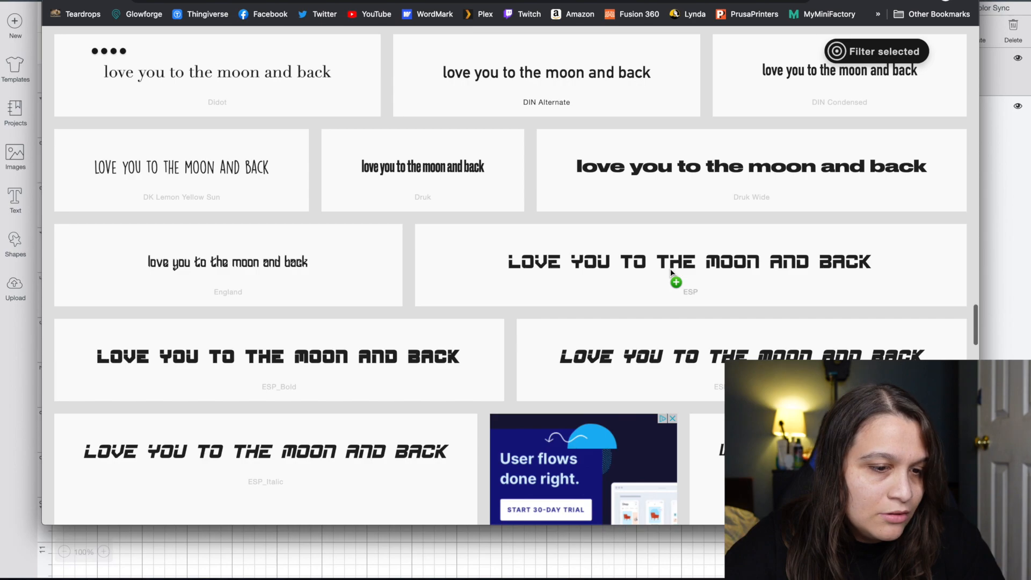
pyautogui.scroll(-7, 670, 268)
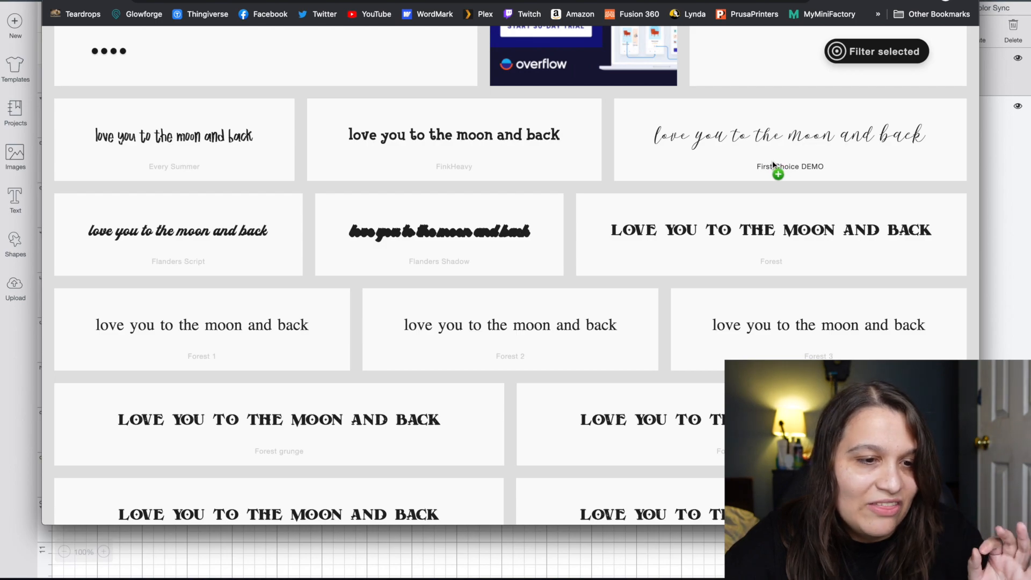
pyautogui.scroll(-8, 773, 162)
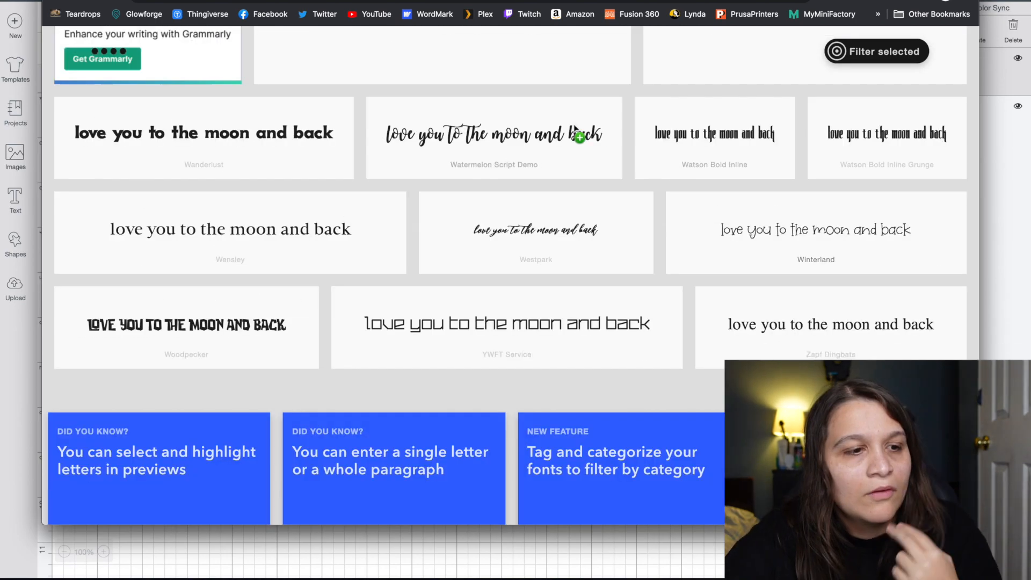
pyautogui.click(613, 153)
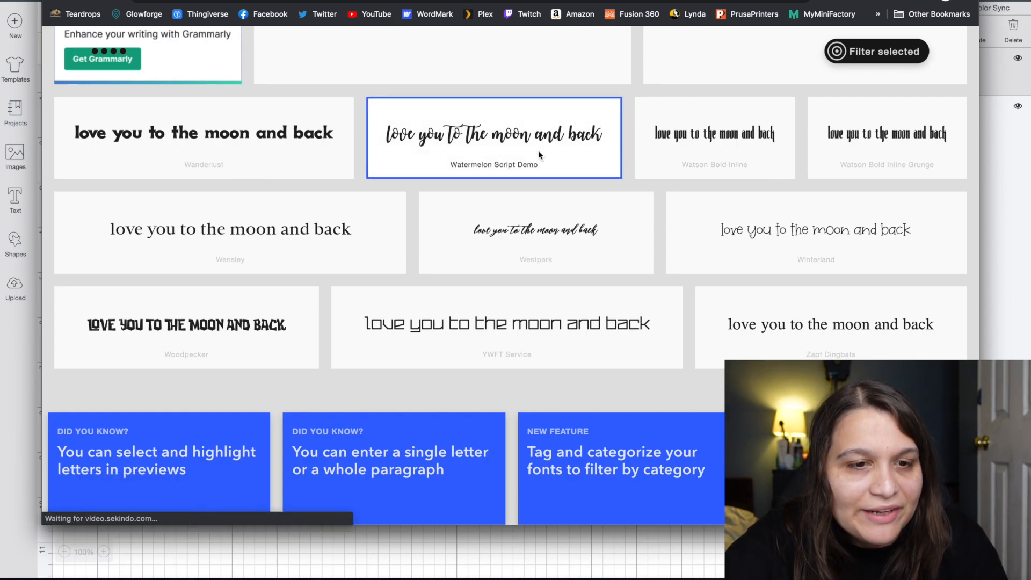
pyautogui.click(887, 52)
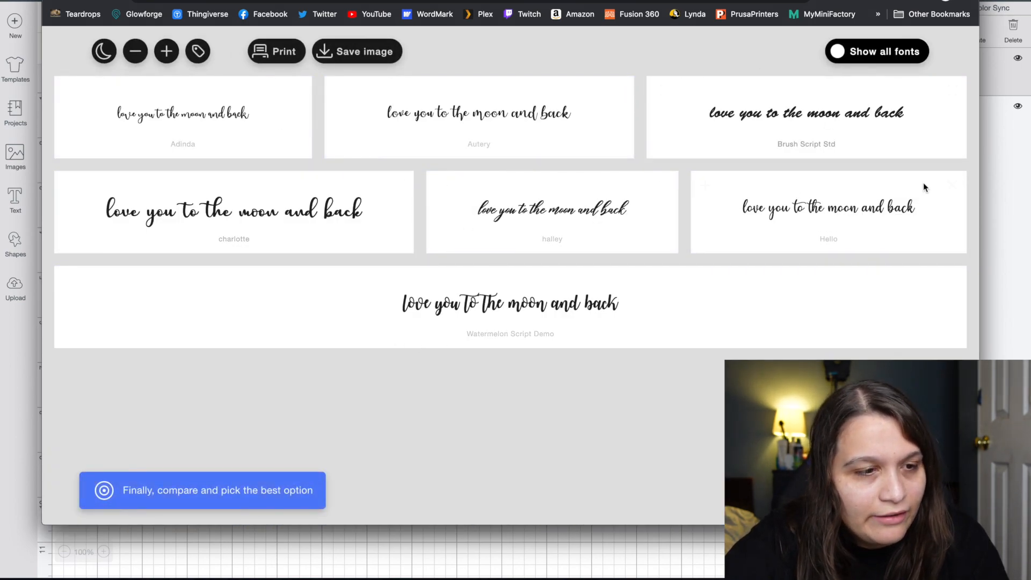
# Remove Adinda, Autery and Brush Script Std from the font comparison.
pyautogui.moveTo(924, 187)
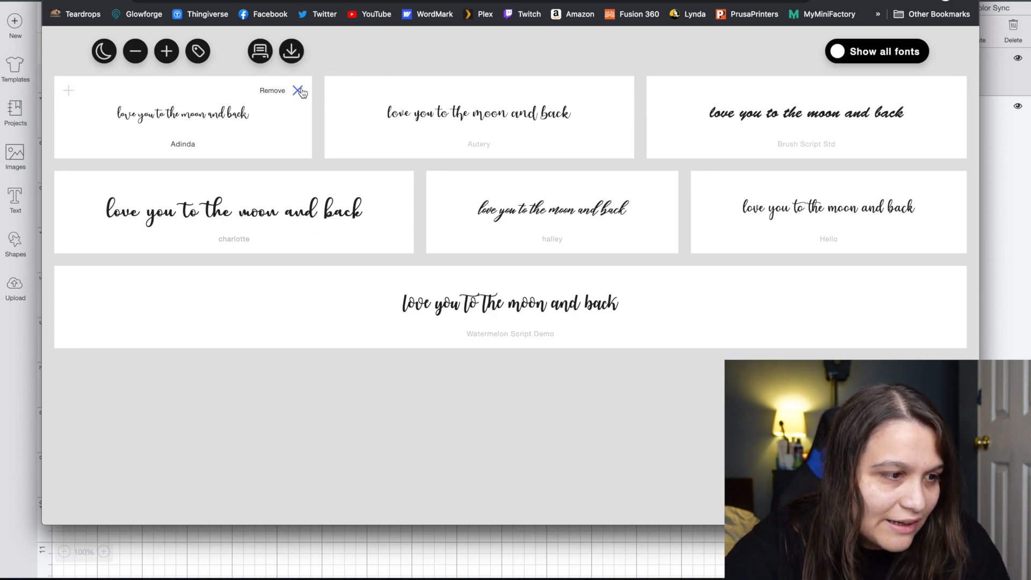
pyautogui.click(300, 90)
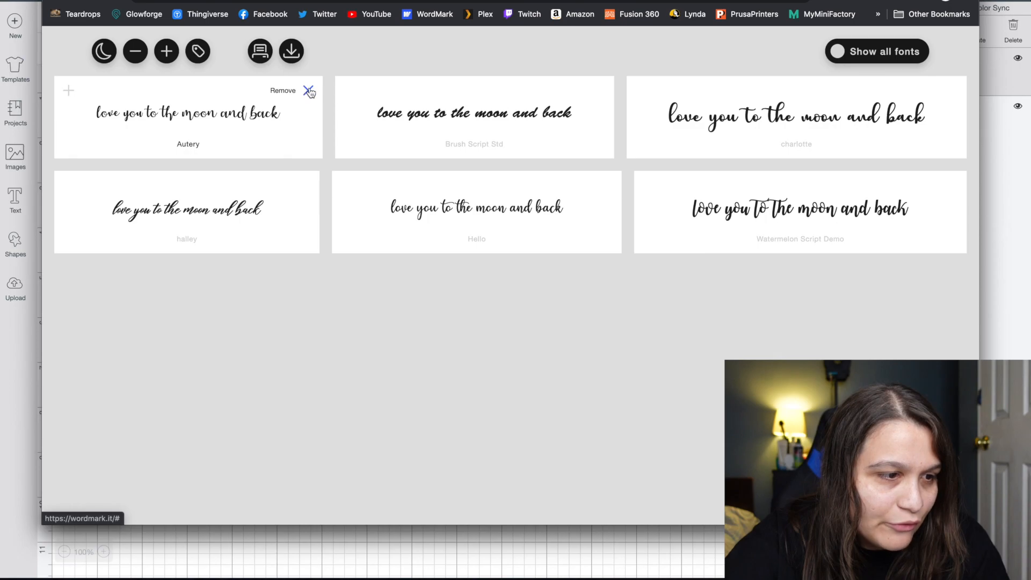
pyautogui.click(309, 90)
pyautogui.click(332, 91)
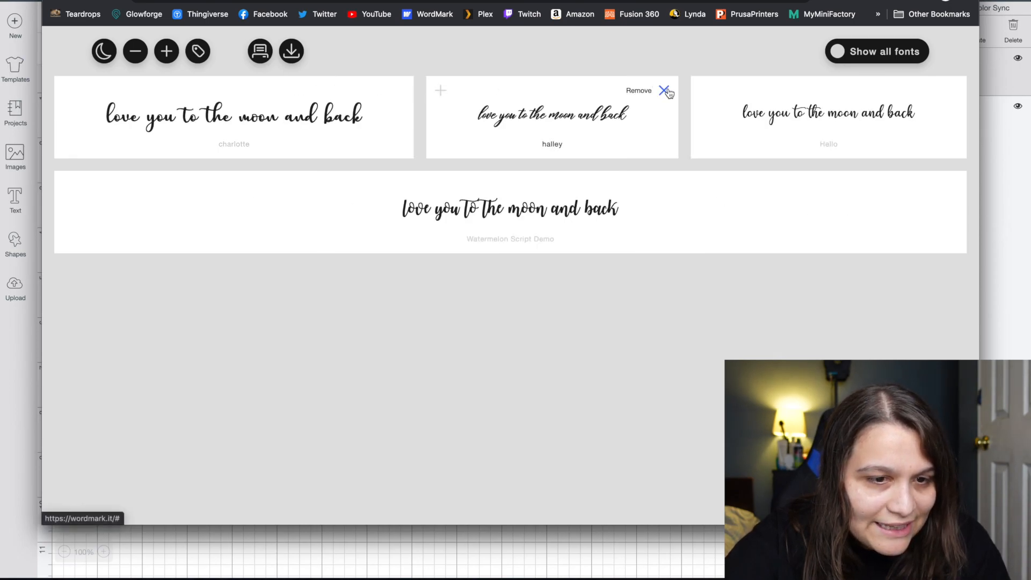
# Remove halley, Watermelon Script Demo and Hello, leaving charlotte, and return to Cricut Design Space.
pyautogui.click(664, 90)
pyautogui.moveTo(954, 110)
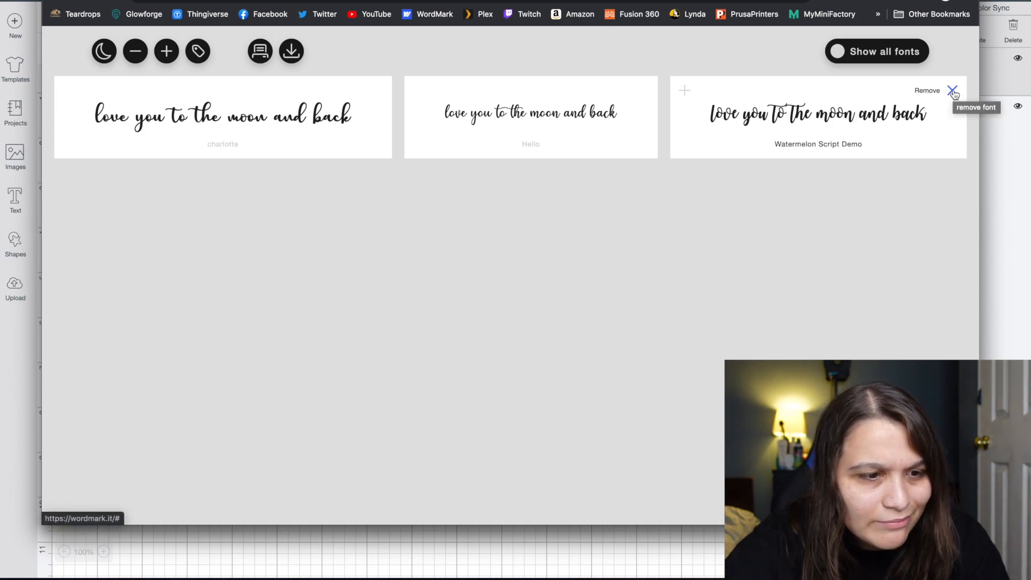
pyautogui.click(953, 92)
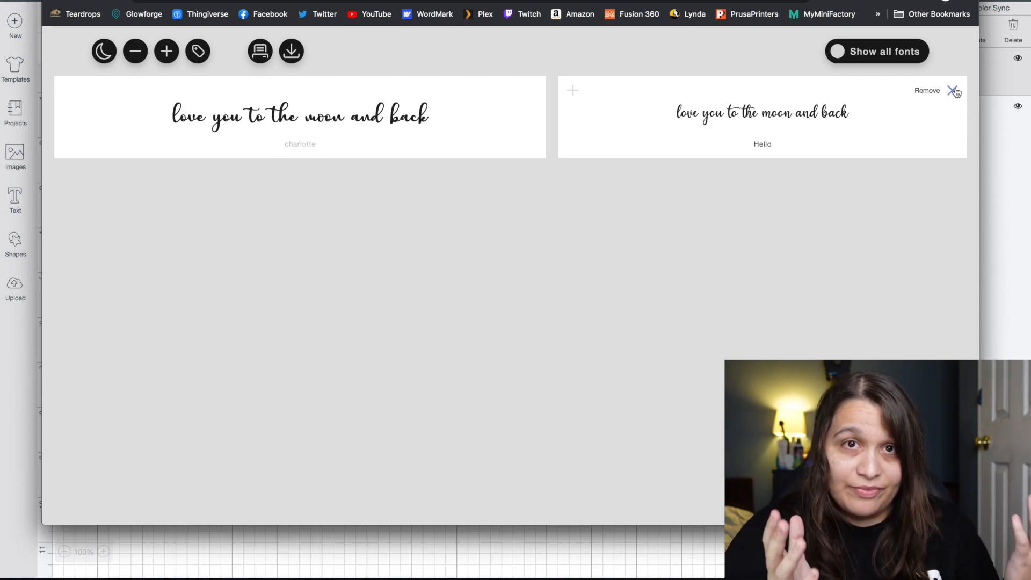
pyautogui.click(953, 90)
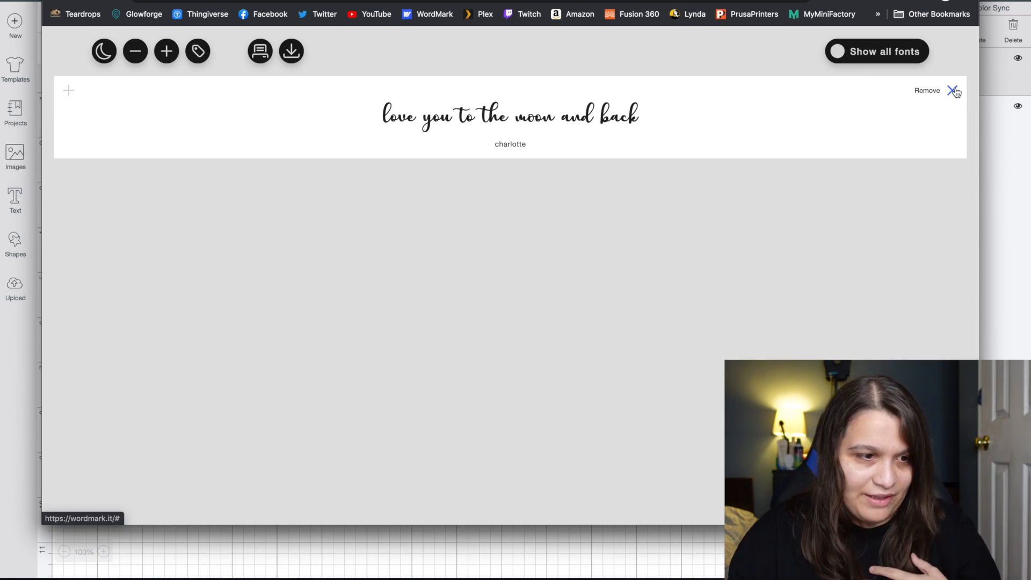
pyautogui.click(1008, 181)
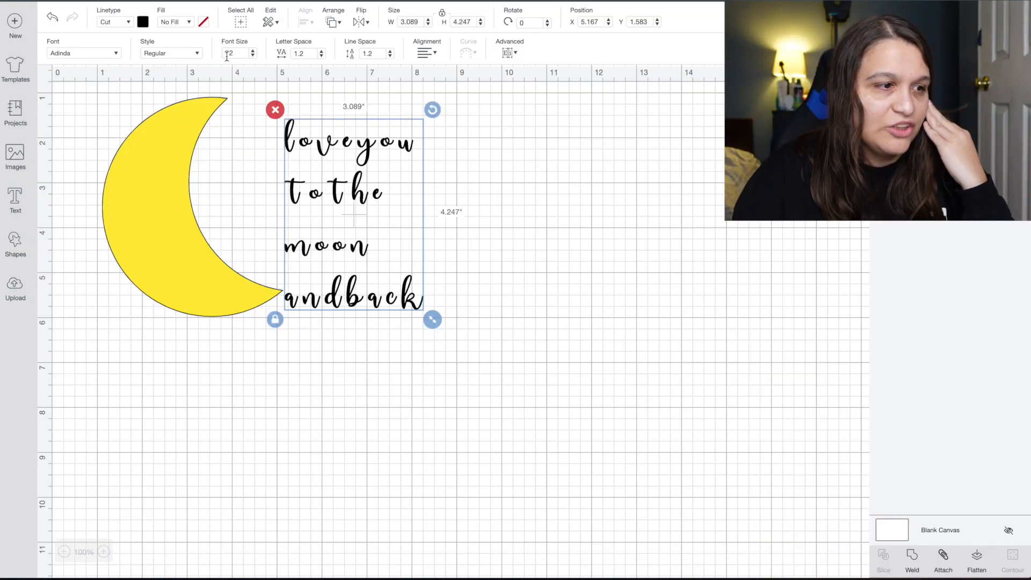
# Set the phrase in the charlotte font and start reducing its line spacing.
pyautogui.click(108, 53)
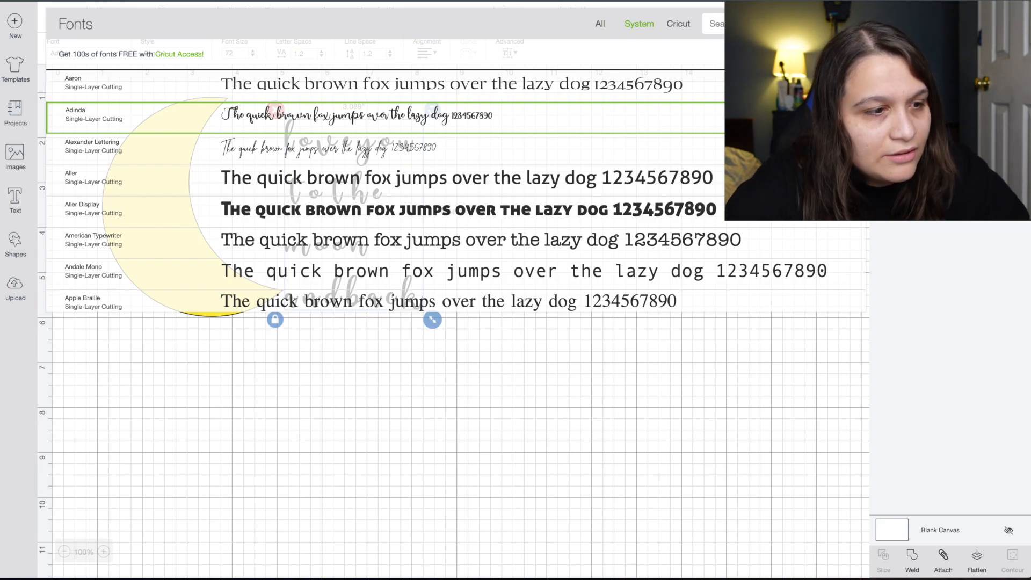
pyautogui.write('charlotte')
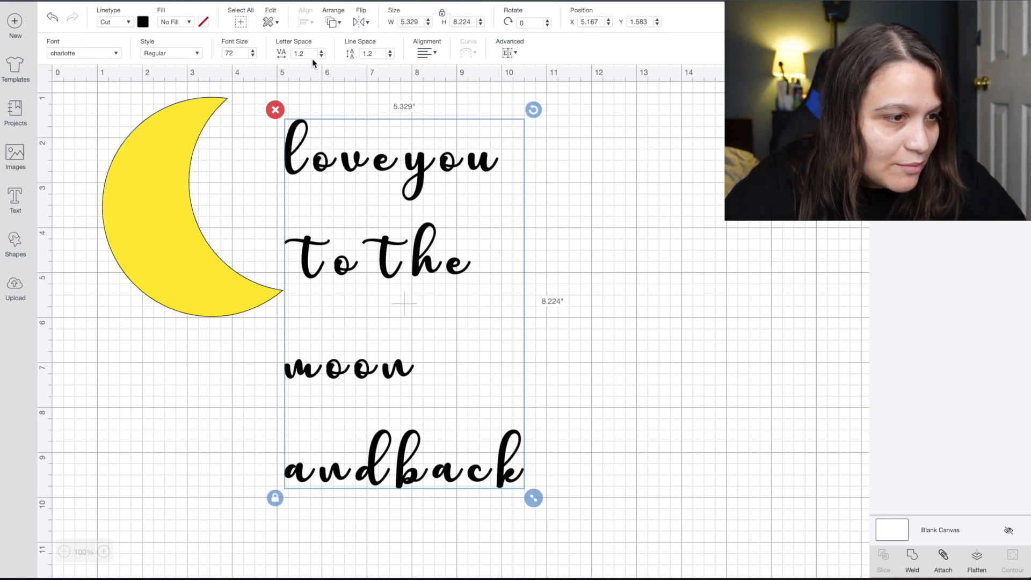
pyautogui.click(391, 57)
pyautogui.click(390, 56)
pyautogui.click(391, 56)
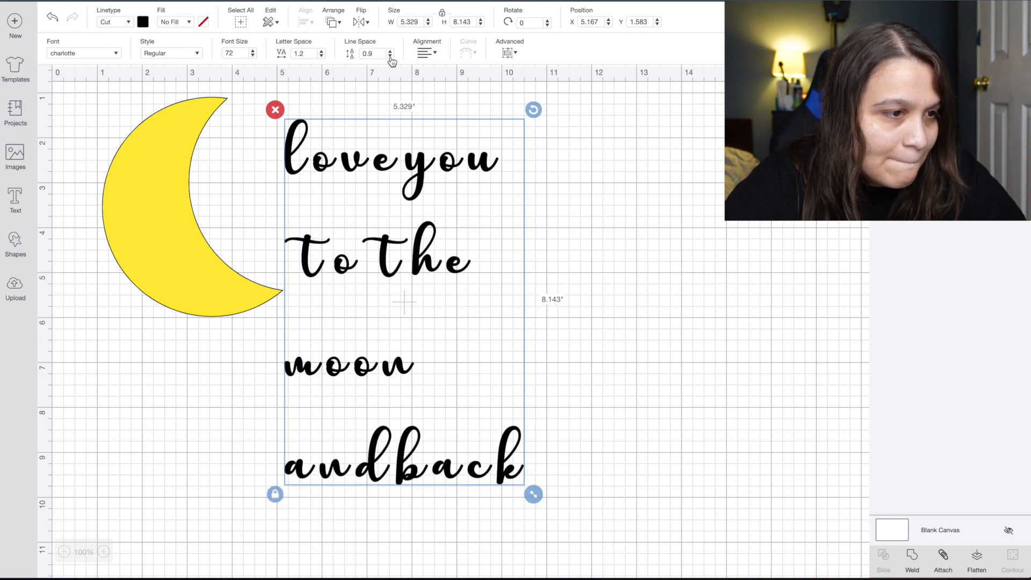
# Tighten line spacing to -3.1 and letter spacing slightly to 1.1.
pyautogui.click(391, 55)
pyautogui.click(391, 56)
pyautogui.click(390, 56)
pyautogui.click(391, 56)
pyautogui.click(391, 56)
pyautogui.click(390, 55)
pyautogui.click(390, 56)
pyautogui.click(391, 55)
pyautogui.click(390, 55)
pyautogui.click(391, 56)
pyautogui.click(390, 55)
pyautogui.click(391, 56)
pyautogui.click(321, 56)
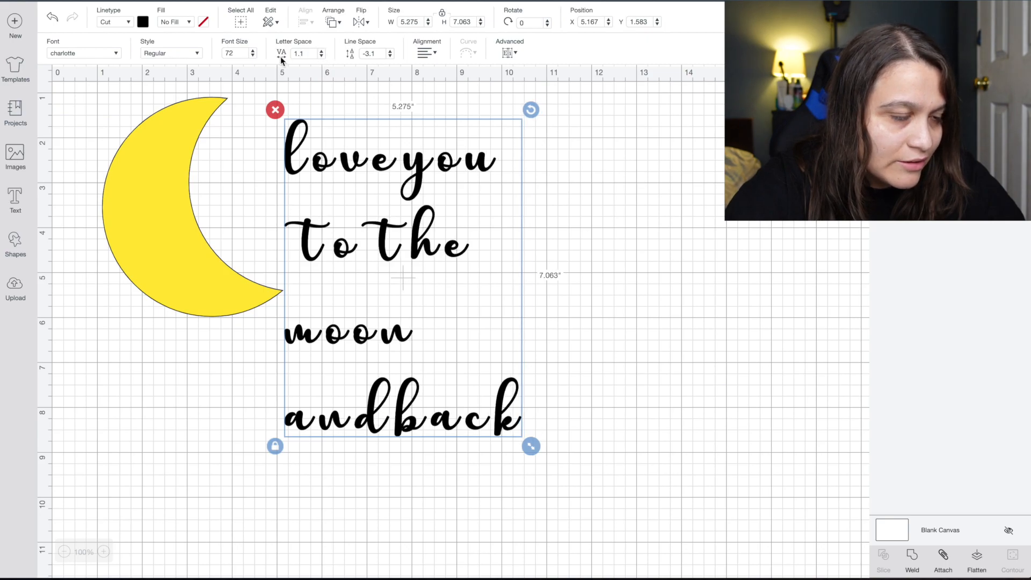
# Try a letter spacing of -5, then restore it to 1 when letters overlap.
pyautogui.click(322, 56)
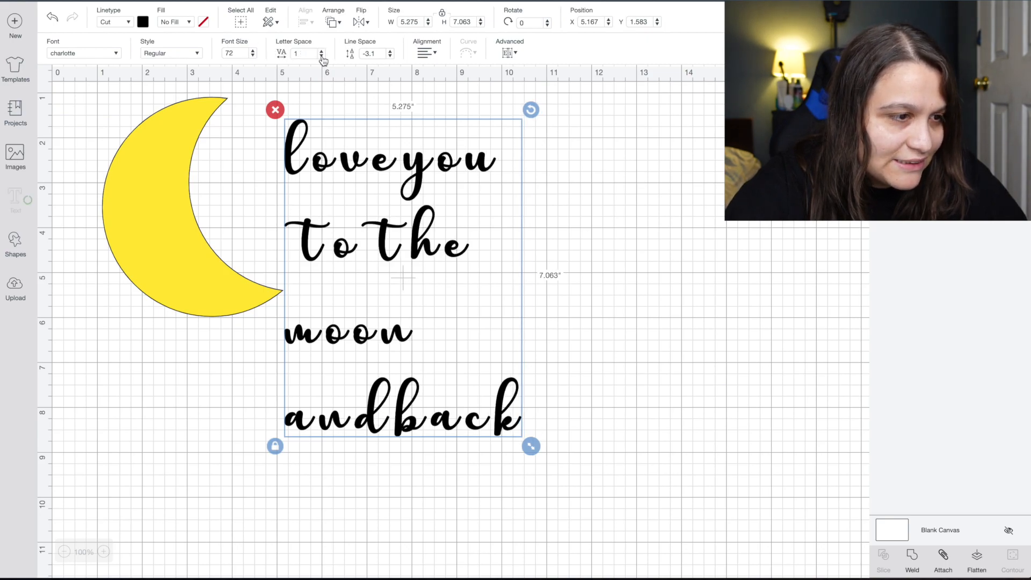
pyautogui.doubleClick(296, 53)
pyautogui.write('-')
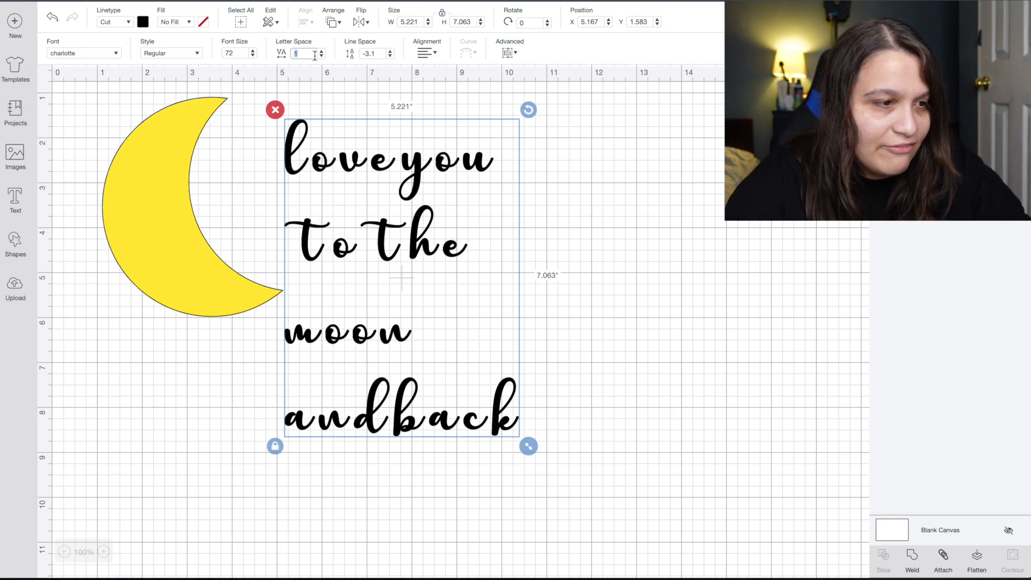
pyautogui.write('5')
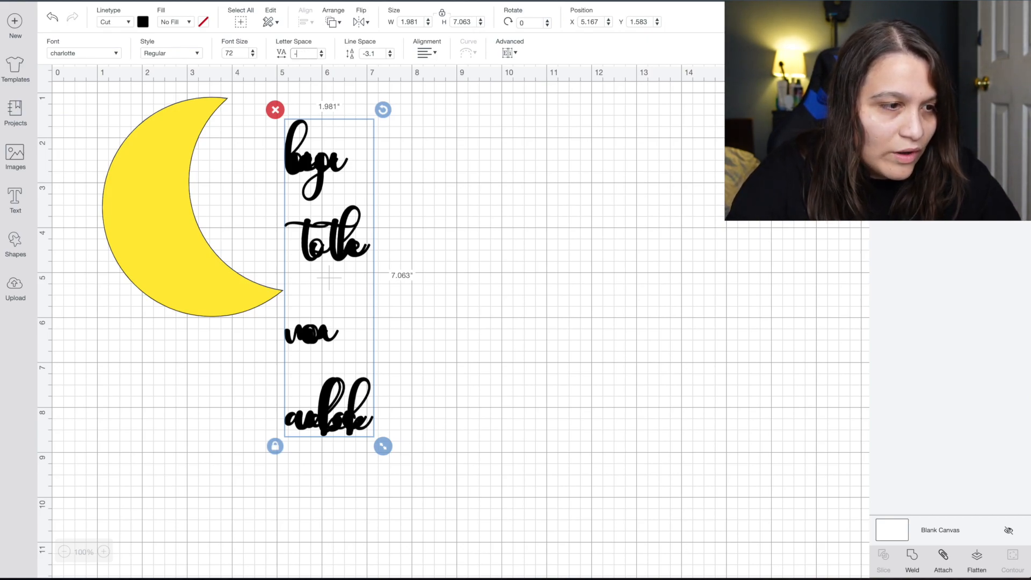
pyautogui.press('Return')
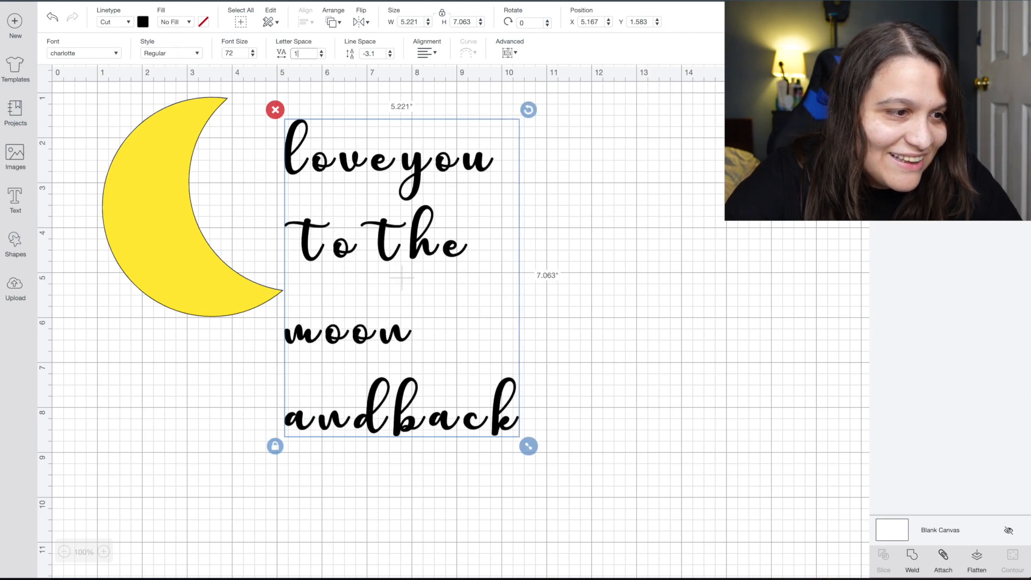
# Lower the letter spacing below zero to about -0.4.
pyautogui.click(322, 56)
pyautogui.click(321, 56)
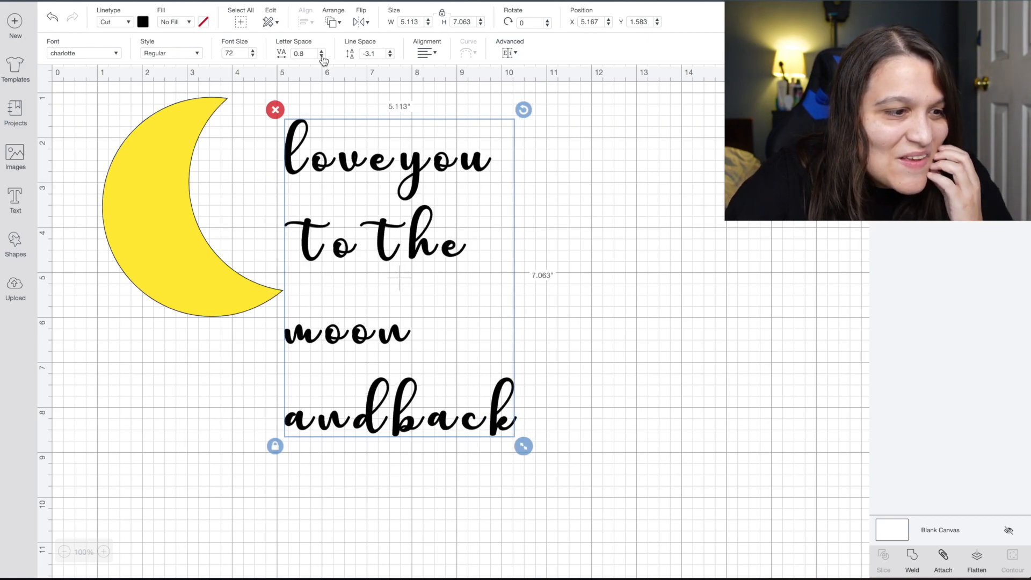
pyautogui.click(321, 55)
pyautogui.click(321, 56)
pyautogui.click(322, 56)
pyautogui.click(322, 56)
pyautogui.click(322, 55)
pyautogui.click(322, 56)
pyautogui.click(322, 56)
pyautogui.click(322, 56)
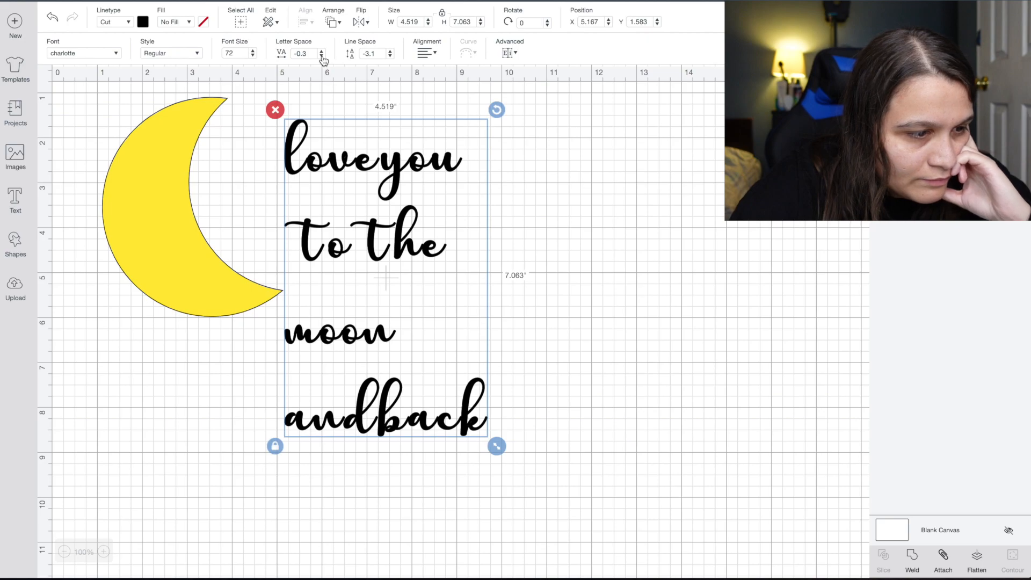
pyautogui.click(322, 56)
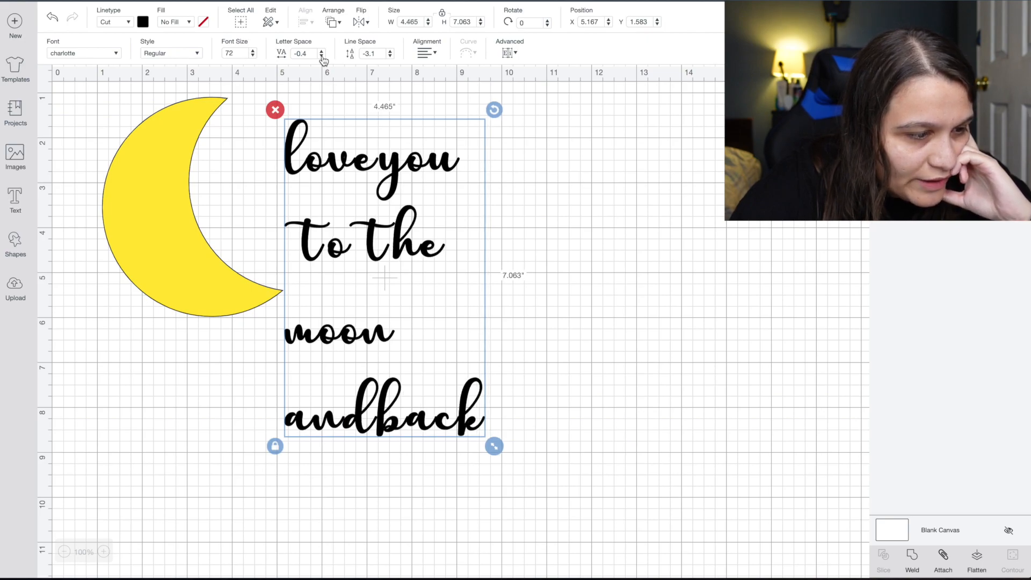
# Tighten line spacing to -3.4, then delete the stacked text block.
pyautogui.click(390, 56)
pyautogui.click(390, 56)
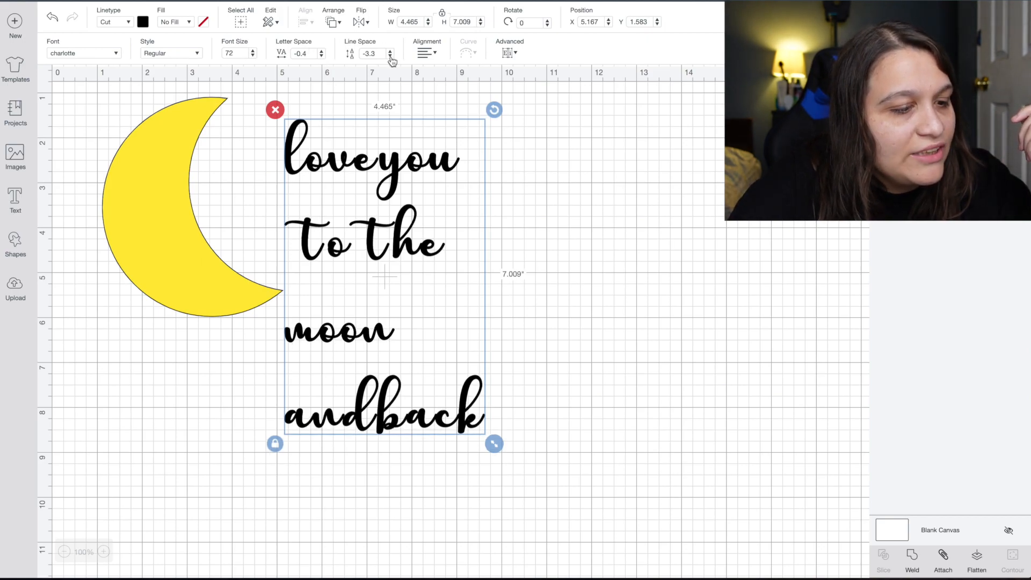
pyautogui.click(390, 56)
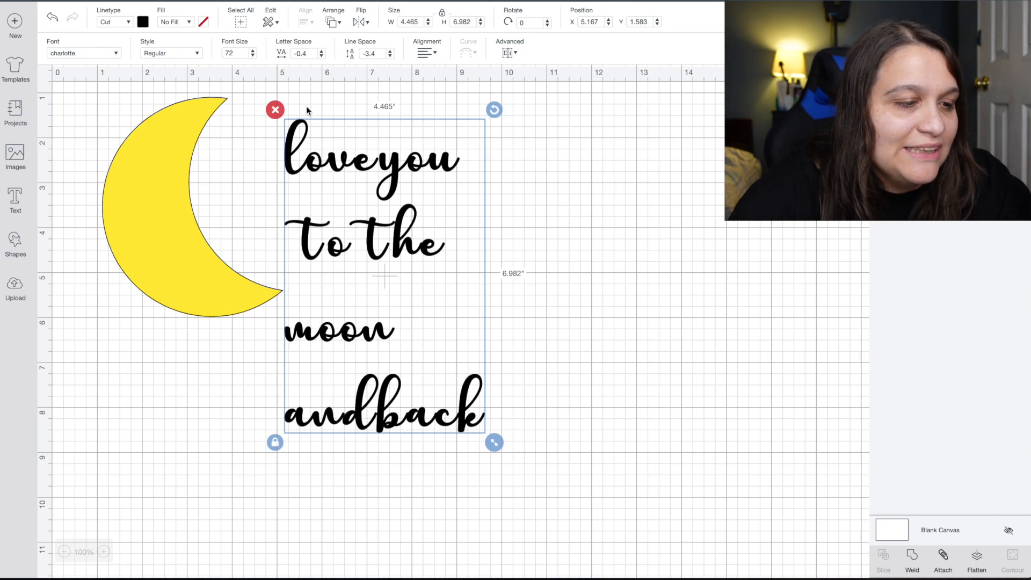
pyautogui.click(275, 111)
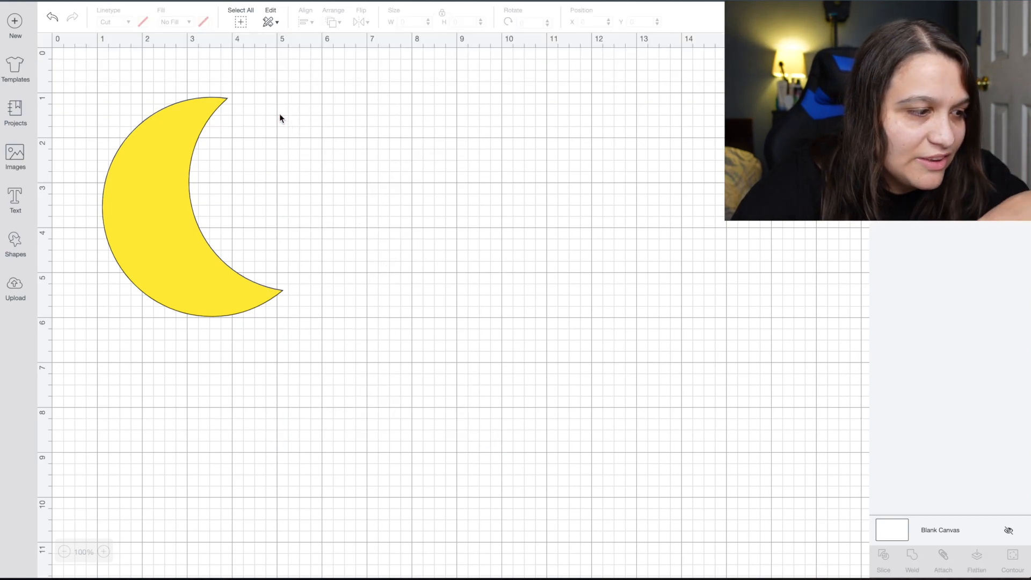
# Add a 'love you' text line, move it beside the moon's upper tip and shrink it.
pyautogui.click(13, 204)
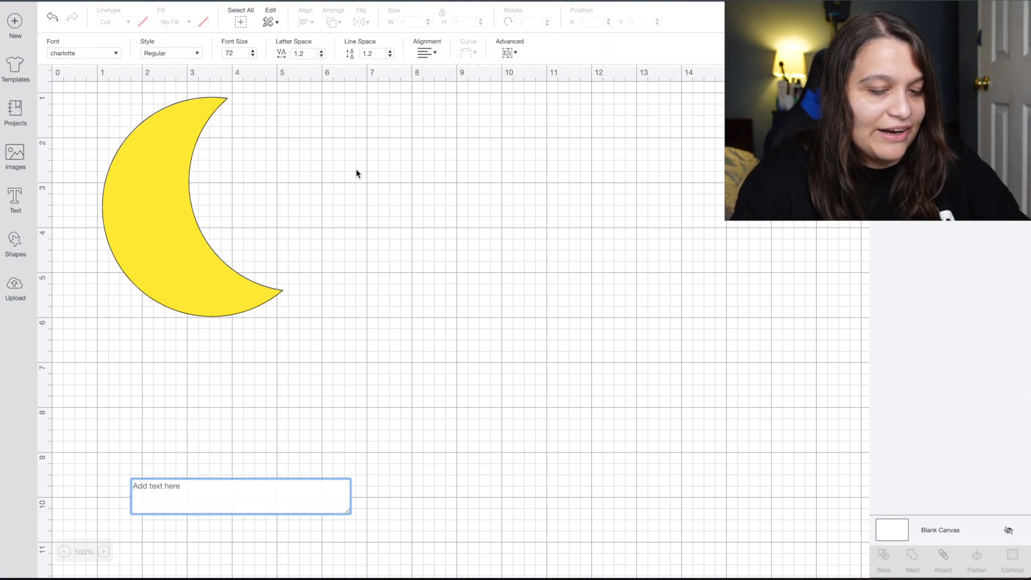
pyautogui.write('love')
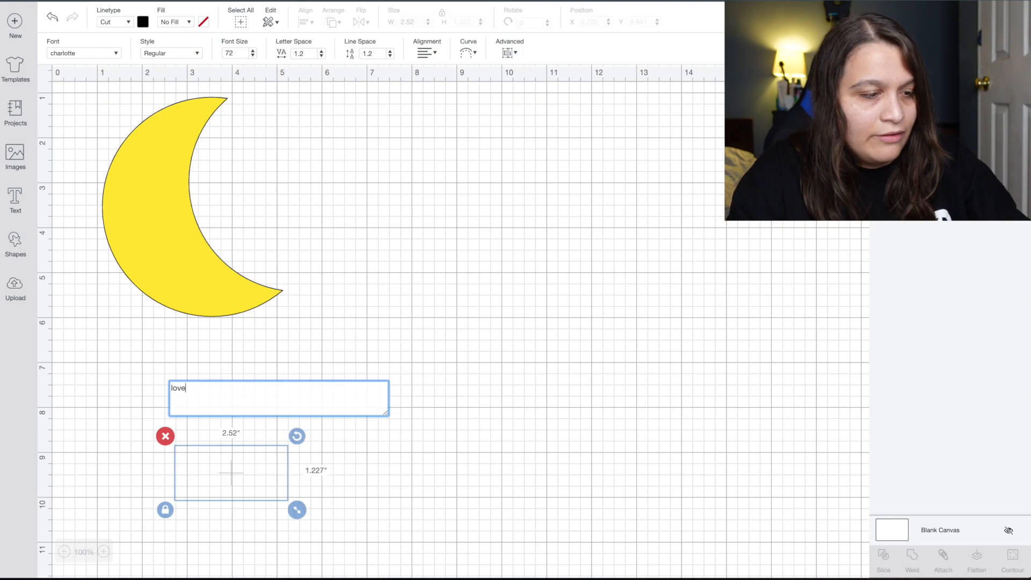
pyautogui.write(' you')
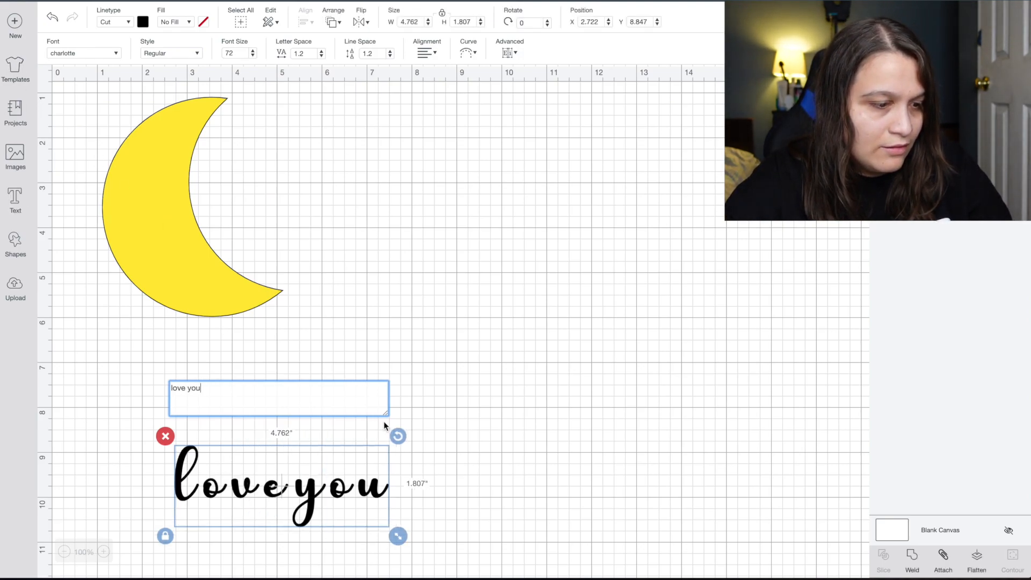
pyautogui.click(408, 429)
pyautogui.moveTo(309, 484); pyautogui.dragTo(383, 148)
pyautogui.moveTo(475, 203); pyautogui.dragTo(391, 175)
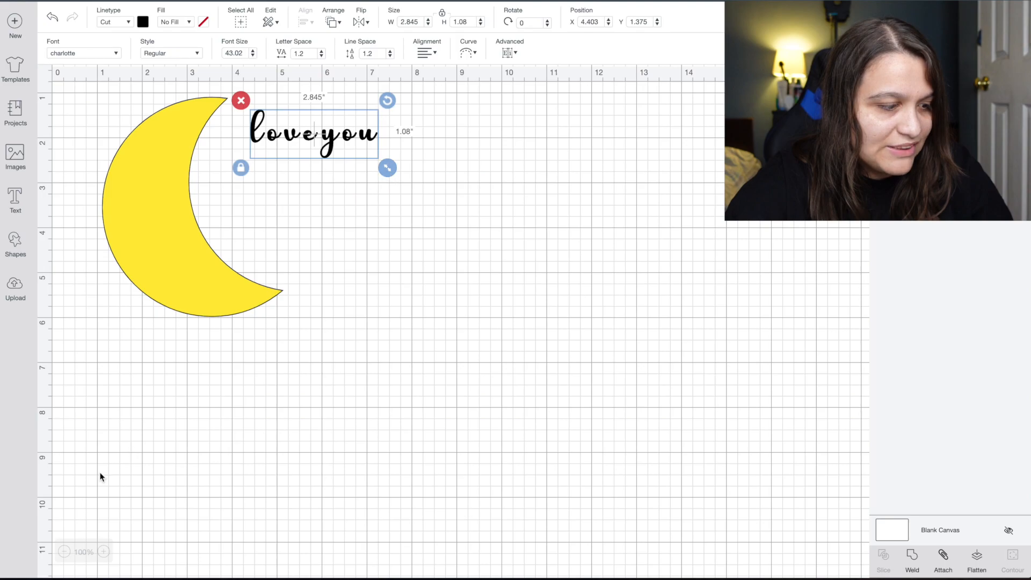
# Zoom in and tighten the 'love you' letter spacing to -0.4.
pyautogui.click(103, 551)
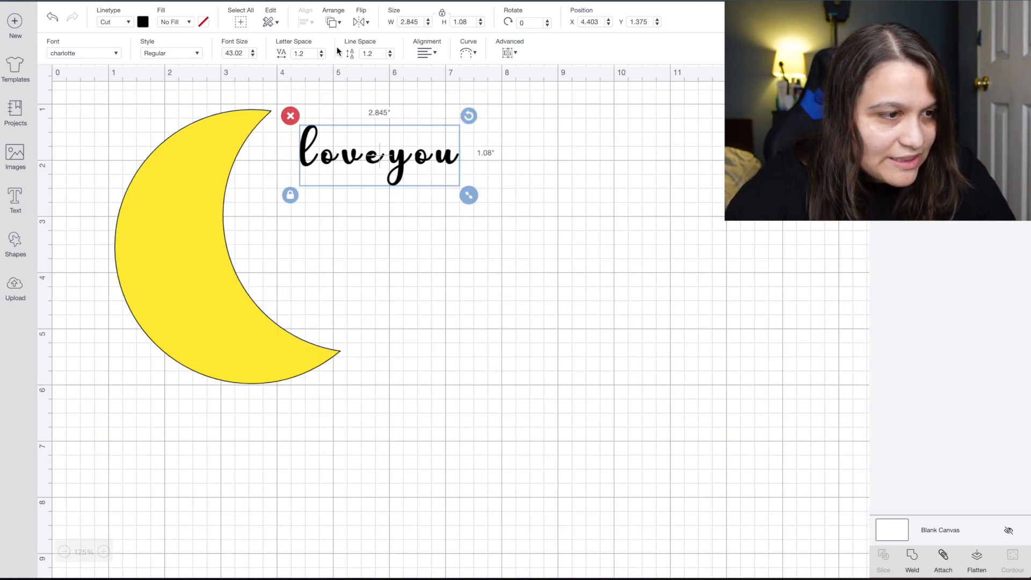
pyautogui.click(322, 55)
pyautogui.click(322, 56)
pyautogui.click(321, 56)
pyautogui.click(321, 56)
pyautogui.click(321, 56)
pyautogui.click(321, 56)
pyautogui.click(321, 56)
pyautogui.click(322, 56)
pyautogui.click(321, 56)
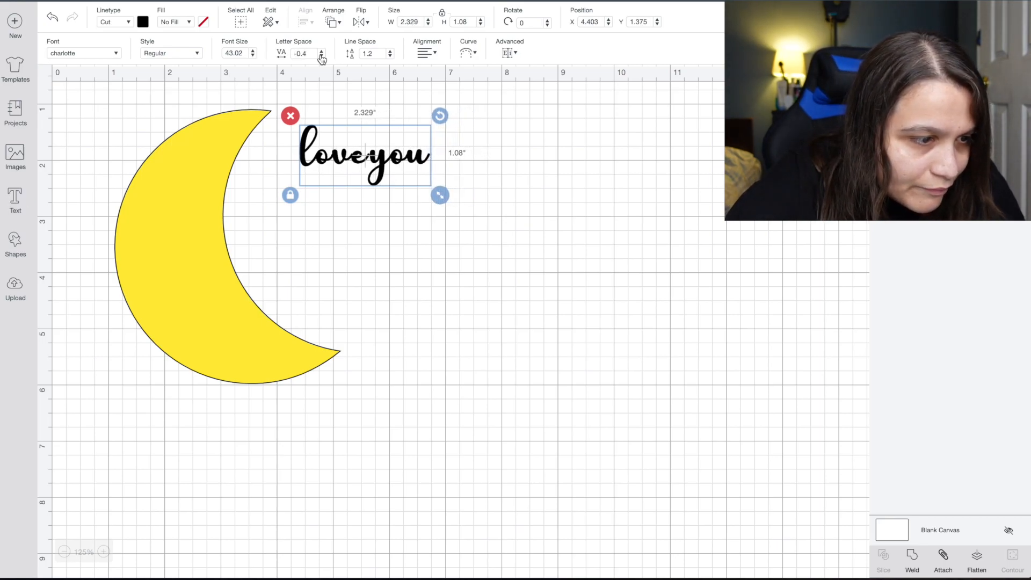
# Reselect 'love you' and bring up the Advanced text options.
pyautogui.click(367, 209)
pyautogui.click(376, 179)
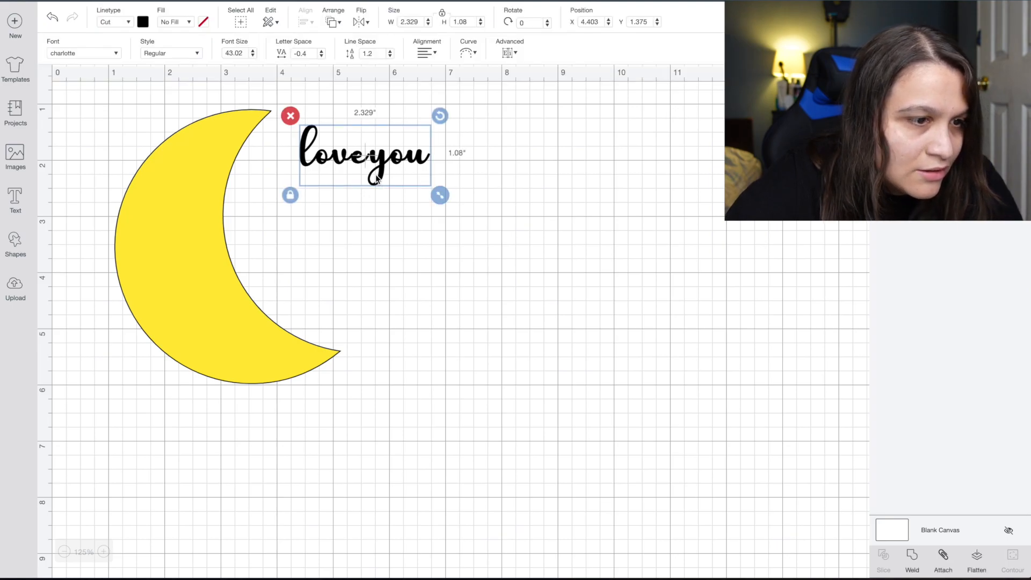
pyautogui.click(519, 53)
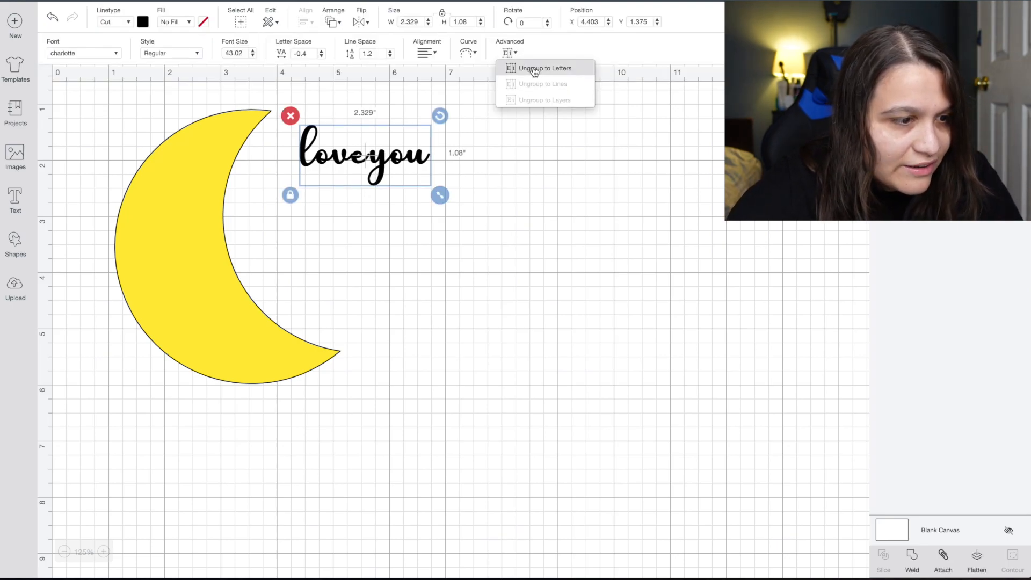
# Ungroup 'love you' to letters, weld 'y', 'o', 'u' into one shape and nudge it right.
pyautogui.click(533, 68)
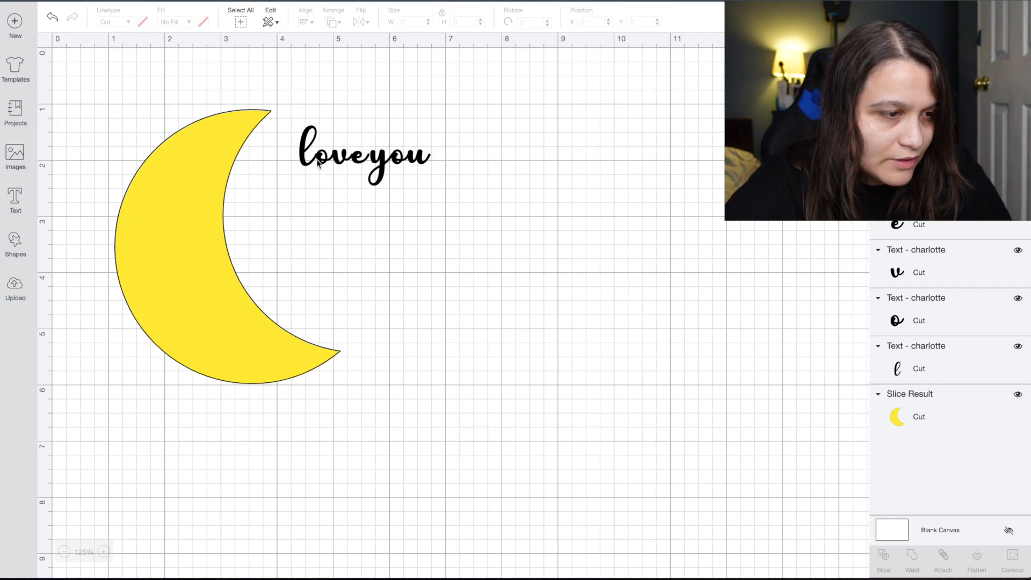
pyautogui.click(293, 153)
pyautogui.click(331, 71)
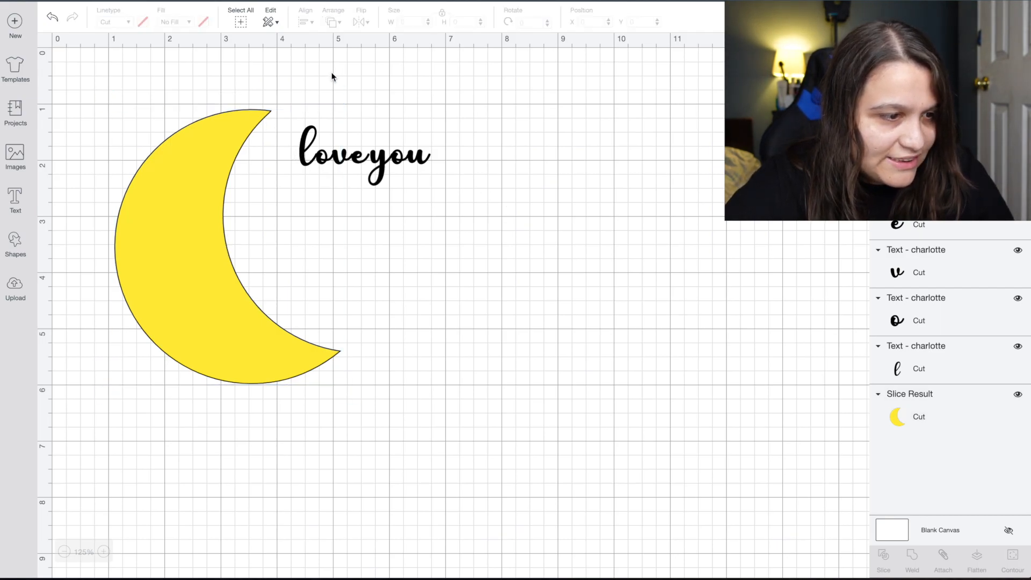
pyautogui.moveTo(417, 174); pyautogui.dragTo(379, 153)
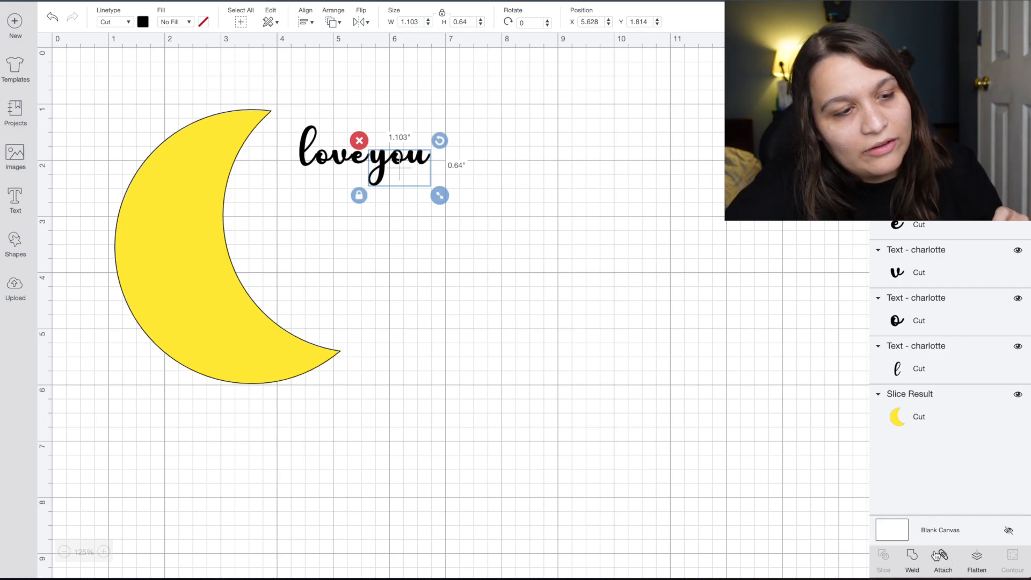
pyautogui.click(912, 559)
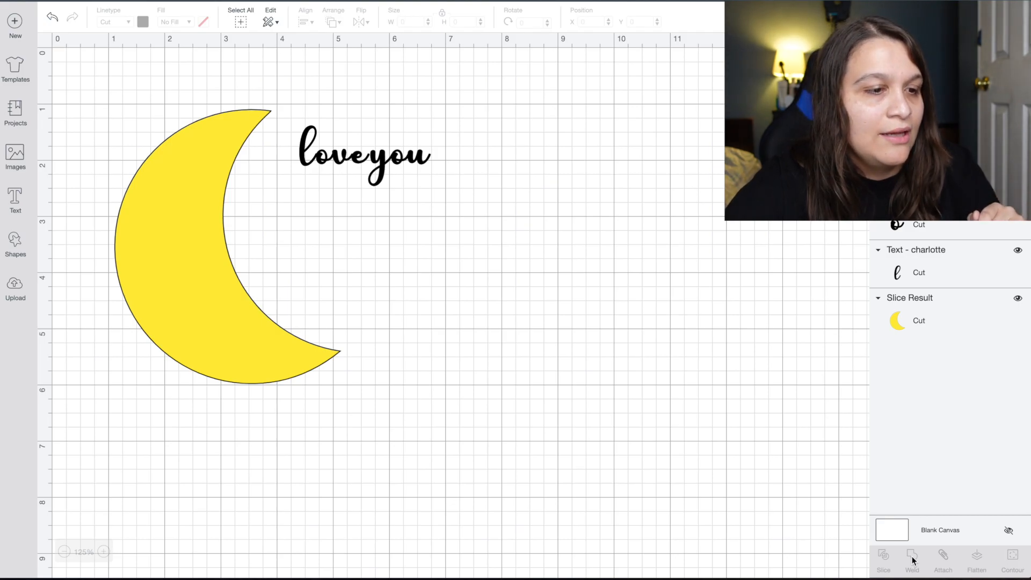
pyautogui.click(411, 157)
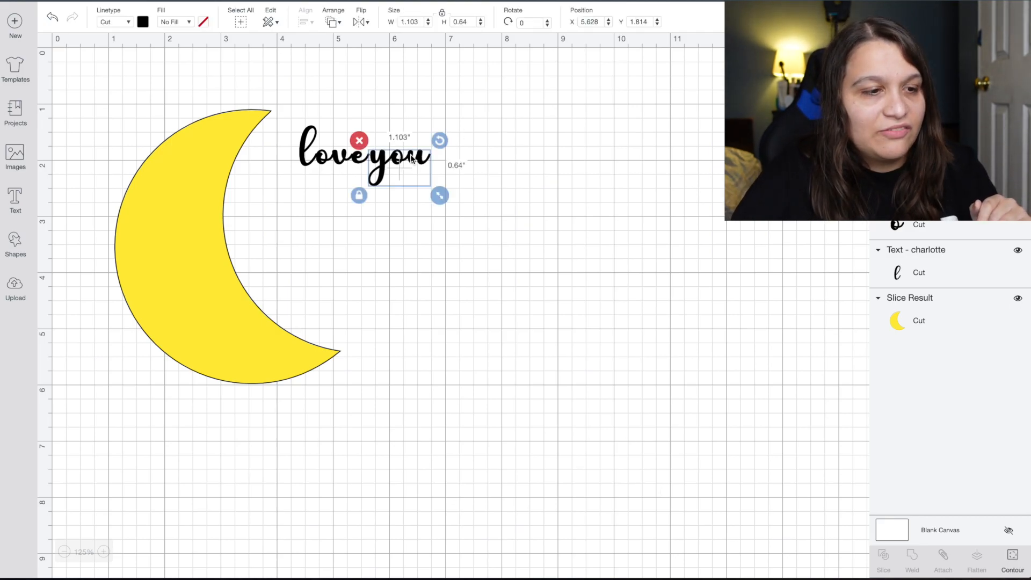
pyautogui.press('Right')
pyautogui.press('Right')
pyautogui.press('Right')
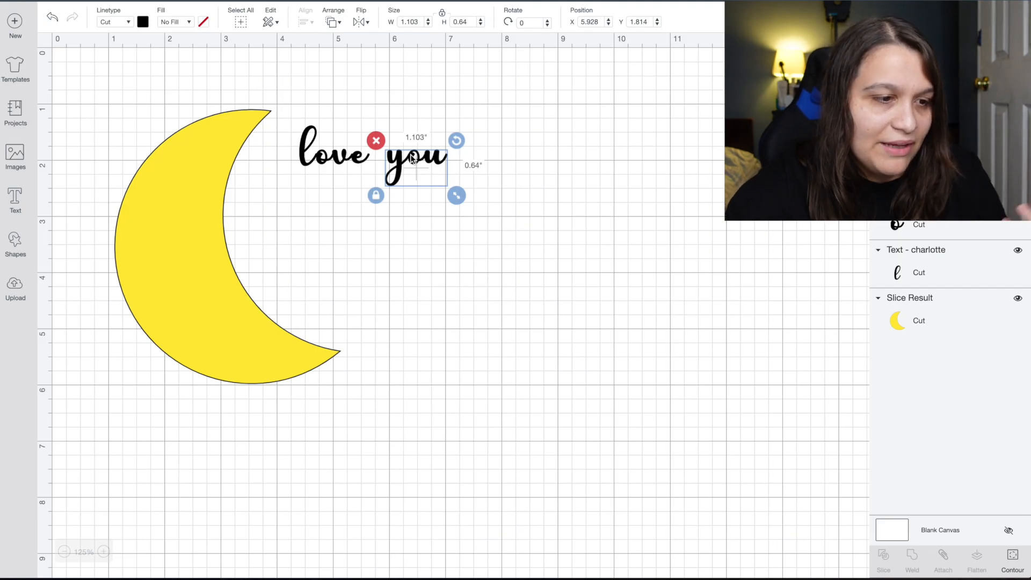
# Weld the letters of 'love' into one piece, leaving the moon where it was.
pyautogui.click(453, 246)
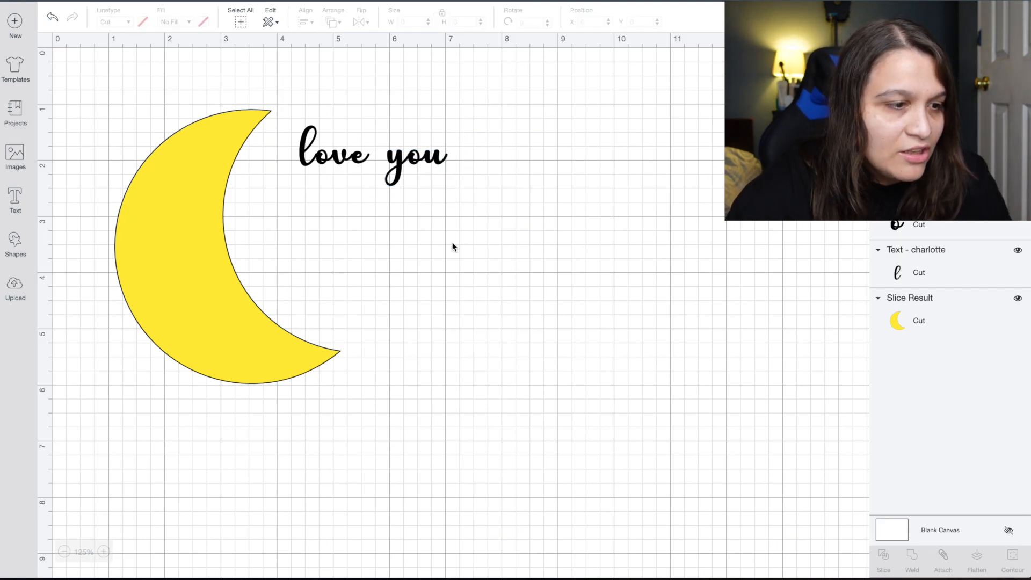
pyautogui.click(284, 148)
pyautogui.moveTo(283, 148); pyautogui.dragTo(329, 147)
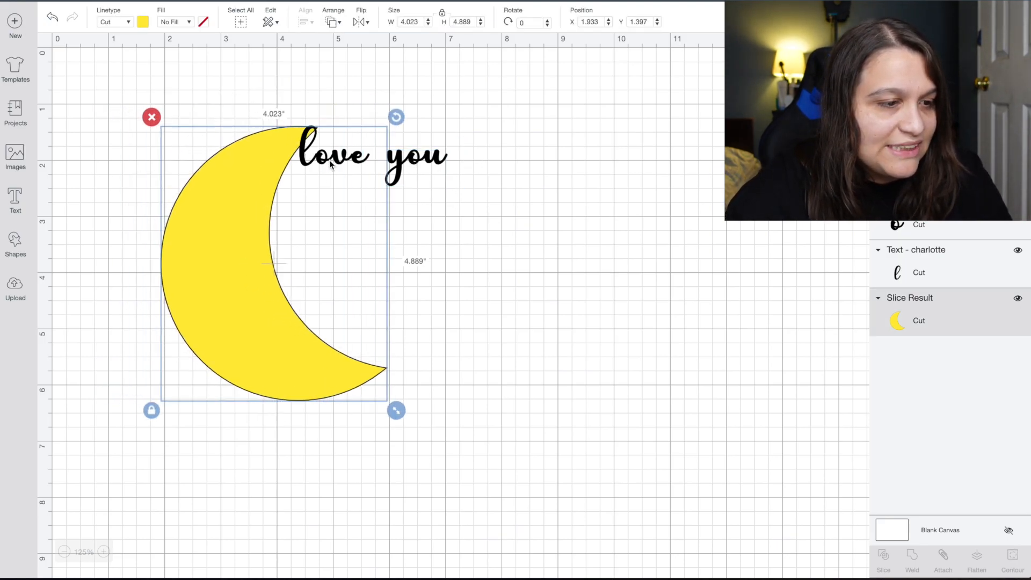
pyautogui.hotkey('ctrl', 'z')
pyautogui.click(337, 127)
pyautogui.click(355, 170)
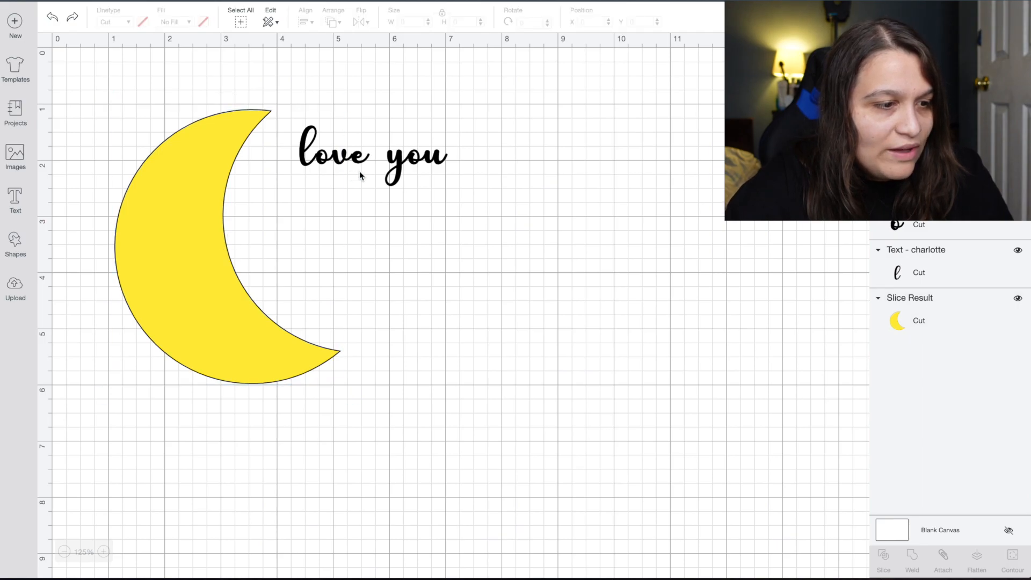
pyautogui.click(306, 155)
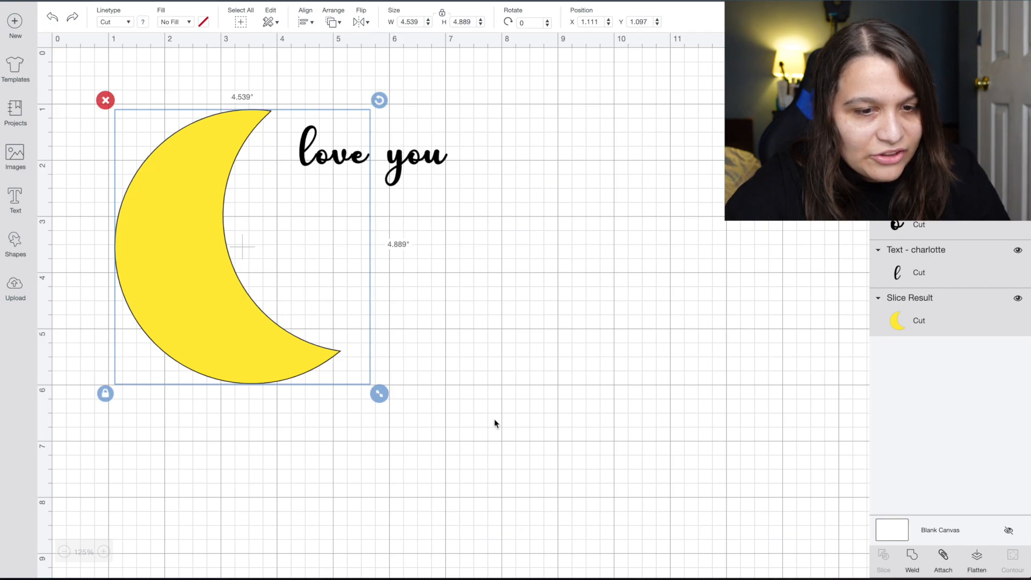
pyautogui.click(979, 257)
pyautogui.keyDown('shift'); pyautogui.click(979, 120); pyautogui.keyUp('shift')
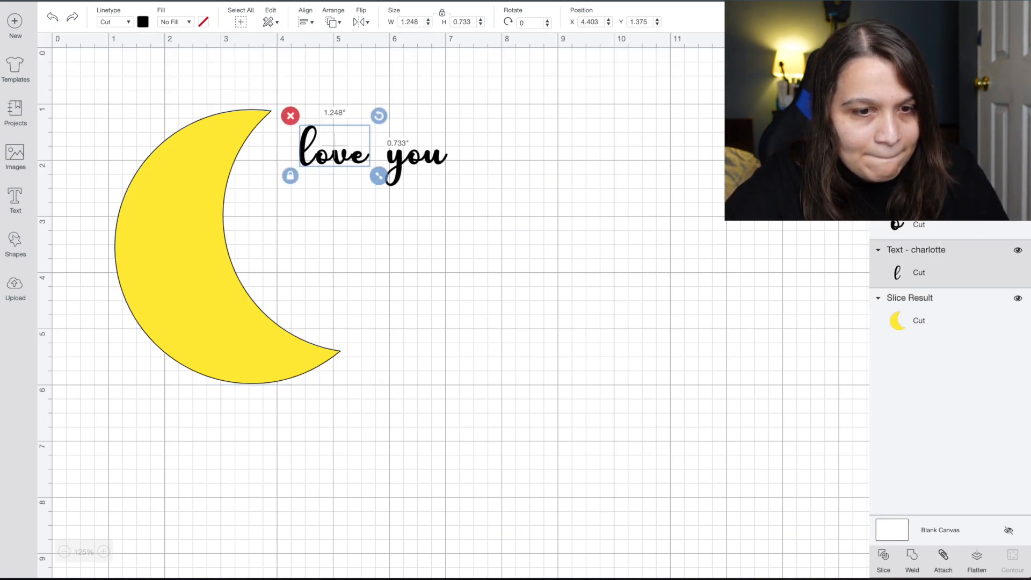
pyautogui.click(915, 560)
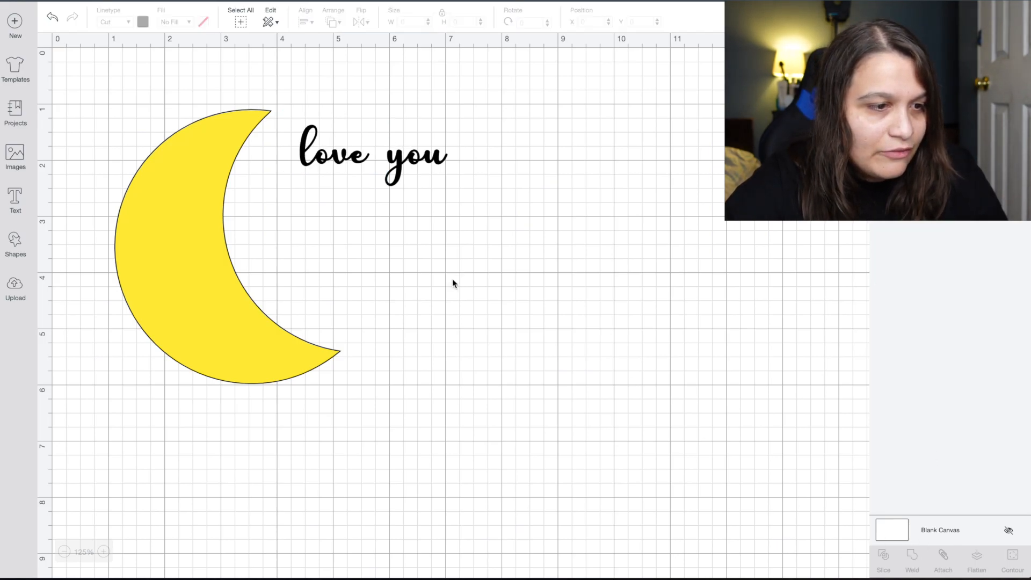
# Reposition 'you' so it sits neatly just right of 'love'.
pyautogui.click(419, 161)
pyautogui.moveTo(419, 161); pyautogui.dragTo(407, 161)
pyautogui.click(495, 189)
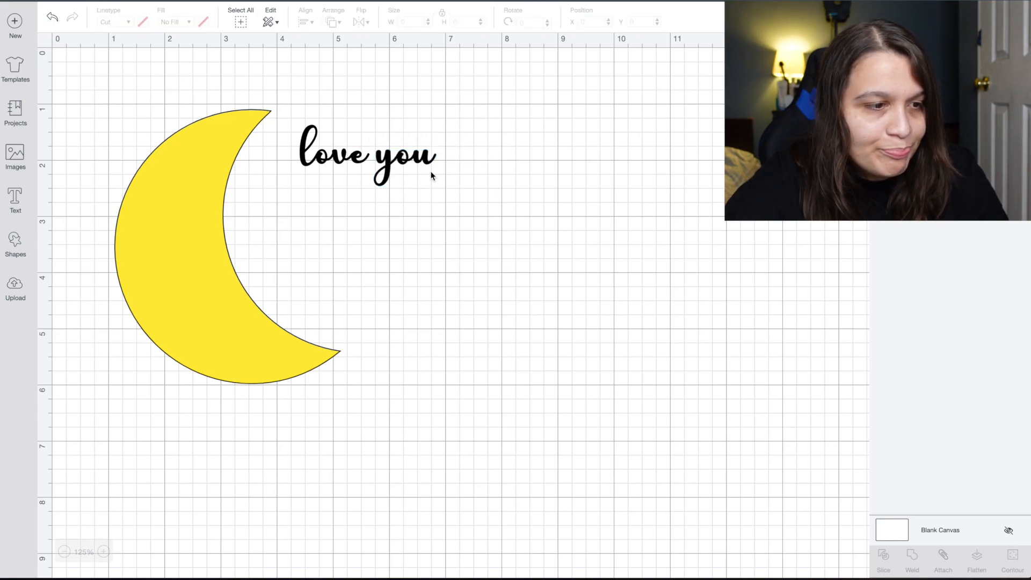
pyautogui.click(419, 164)
pyautogui.moveTo(418, 164); pyautogui.dragTo(363, 166)
pyautogui.click(430, 279)
pyautogui.click(369, 166)
pyautogui.click(430, 278)
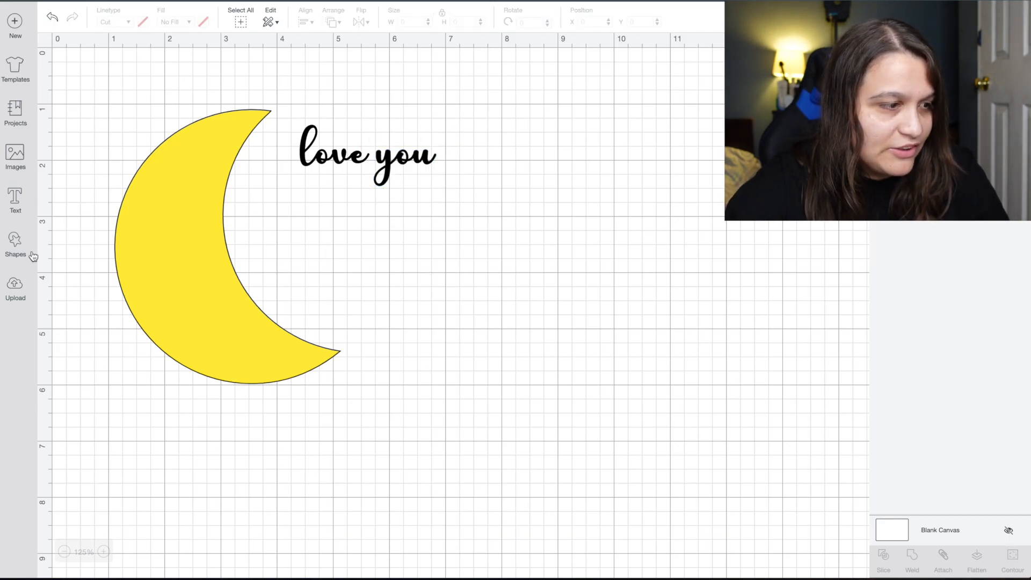
# Add a 'to the' text line, bring it onto the design and shrink it.
pyautogui.click(16, 200)
pyautogui.write('to t')
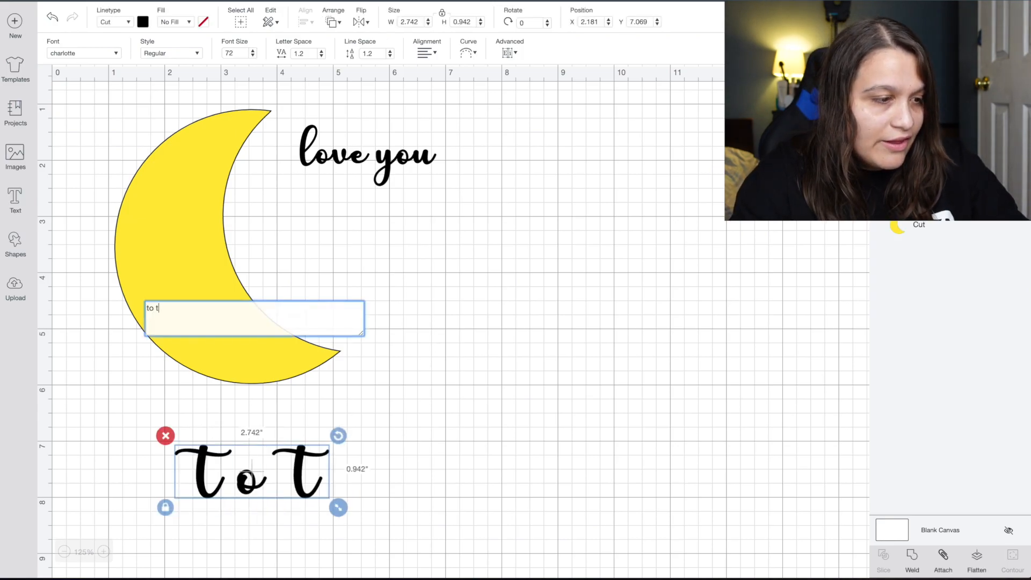
pyautogui.write('he')
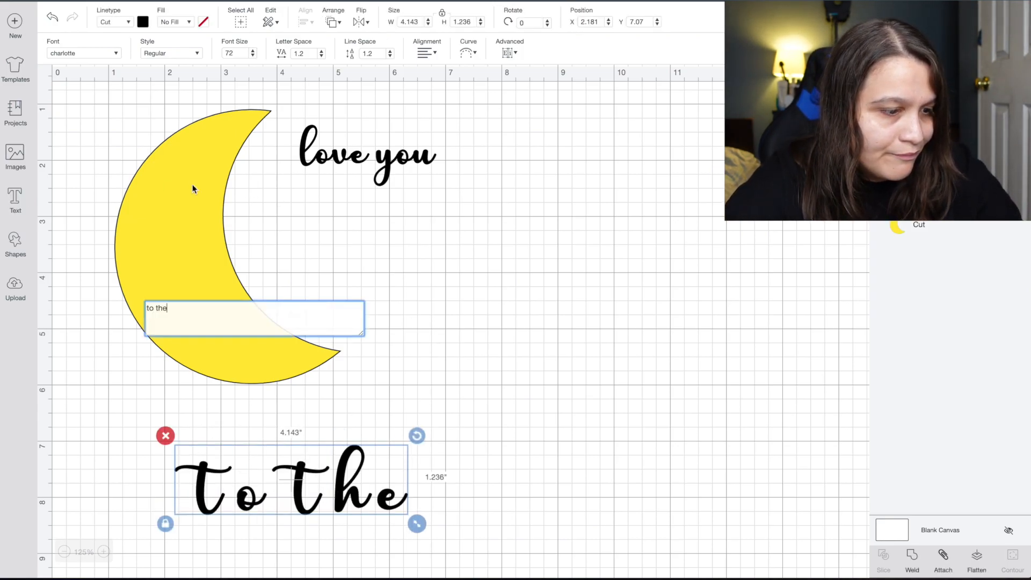
pyautogui.moveTo(376, 507); pyautogui.dragTo(411, 279)
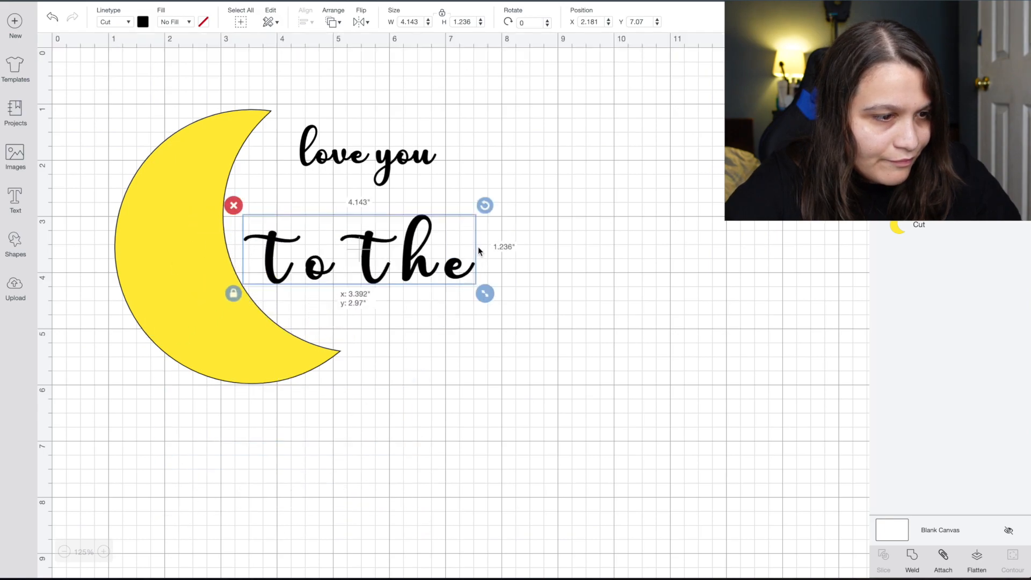
pyautogui.moveTo(465, 249); pyautogui.dragTo(545, 208)
pyautogui.moveTo(536, 270); pyautogui.dragTo(382, 157)
pyautogui.moveTo(444, 176); pyautogui.dragTo(418, 174)
# Fit 'to the' directly beneath 'love you', fine-tuning its size and position.
pyautogui.moveTo(375, 134); pyautogui.dragTo(339, 141)
pyautogui.moveTo(374, 170); pyautogui.dragTo(447, 265)
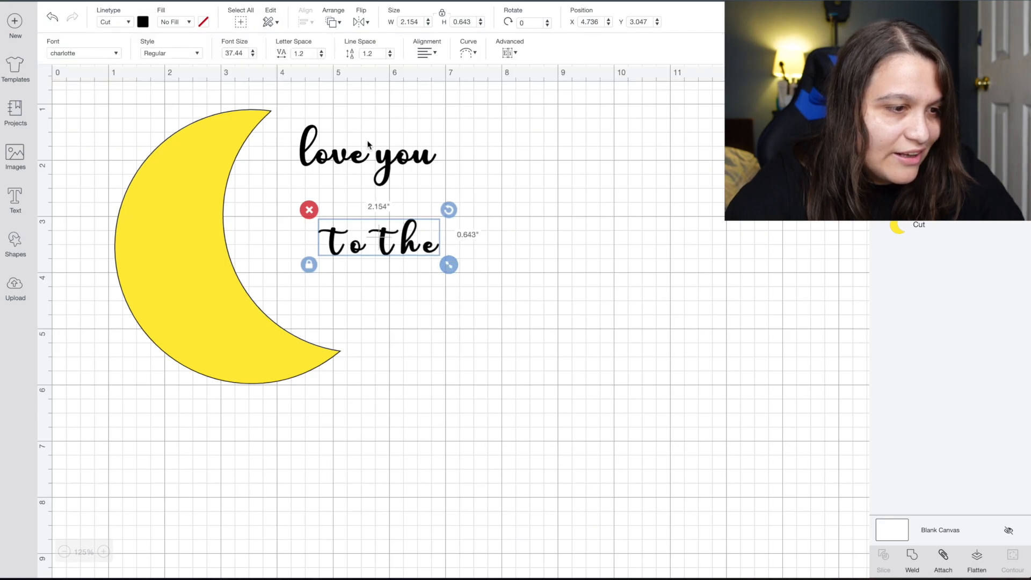
pyautogui.click(371, 162)
pyautogui.click(379, 160)
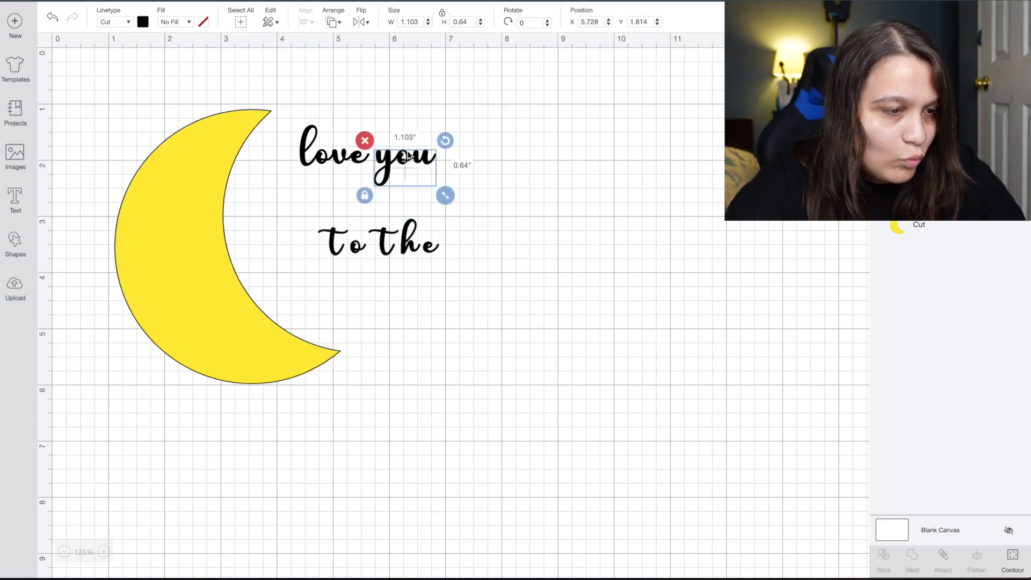
pyautogui.click(400, 226)
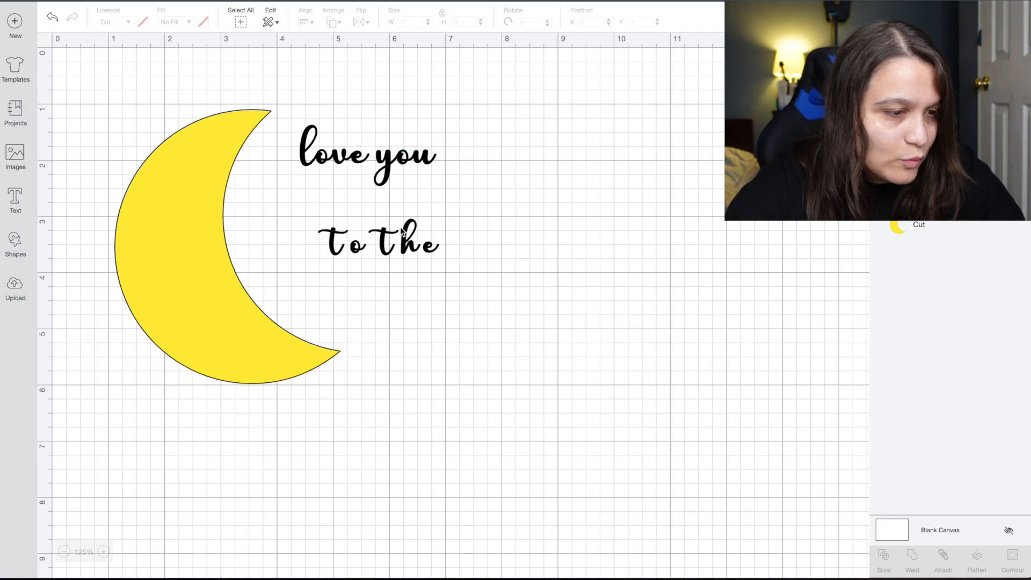
pyautogui.click(336, 244)
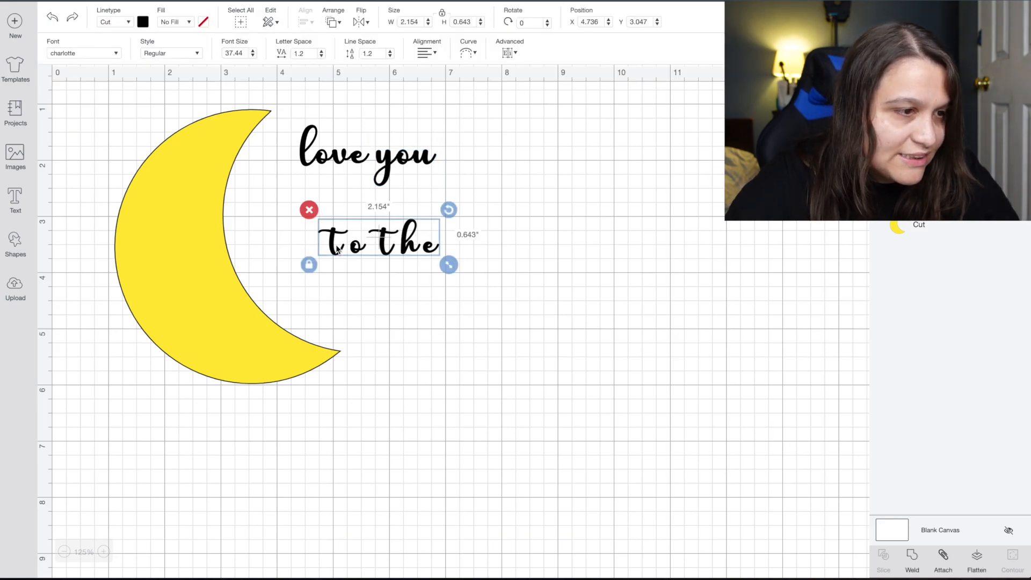
# Tighten the 'to the' letter spacing to -1.9.
pyautogui.click(321, 55)
pyautogui.click(322, 56)
pyautogui.click(322, 55)
pyautogui.click(321, 55)
pyautogui.click(321, 56)
pyautogui.click(322, 55)
pyautogui.click(322, 56)
pyautogui.click(322, 56)
pyautogui.click(322, 56)
pyautogui.click(322, 55)
pyautogui.click(322, 55)
pyautogui.click(322, 55)
pyautogui.click(322, 55)
pyautogui.click(321, 56)
pyautogui.click(321, 56)
pyautogui.click(322, 55)
pyautogui.click(322, 55)
pyautogui.click(322, 55)
pyautogui.click(321, 55)
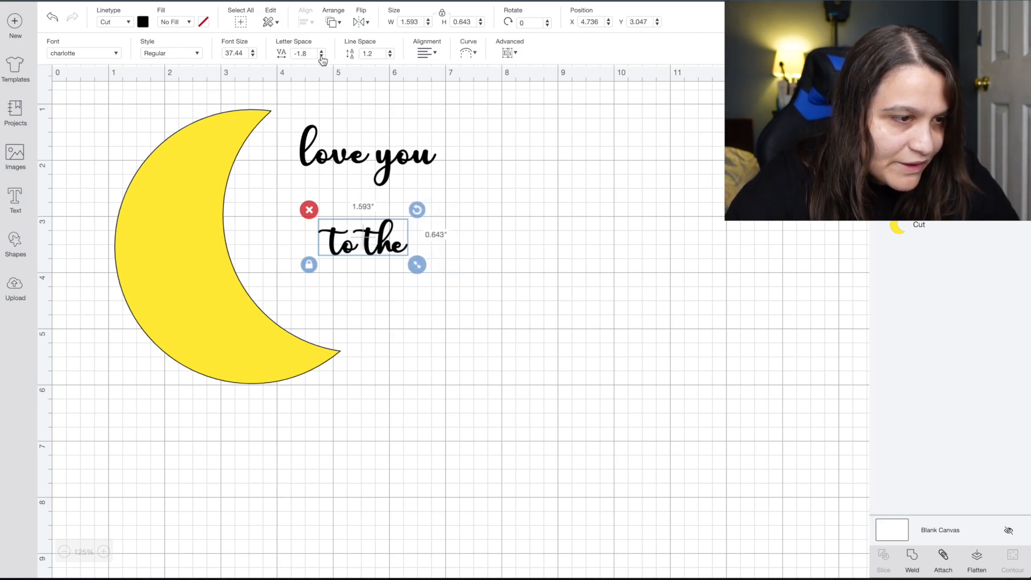
pyautogui.click(322, 56)
pyautogui.click(322, 56)
pyautogui.click(322, 55)
# Ungroup 'to the' to letters and move the moon left and up.
pyautogui.click(508, 52)
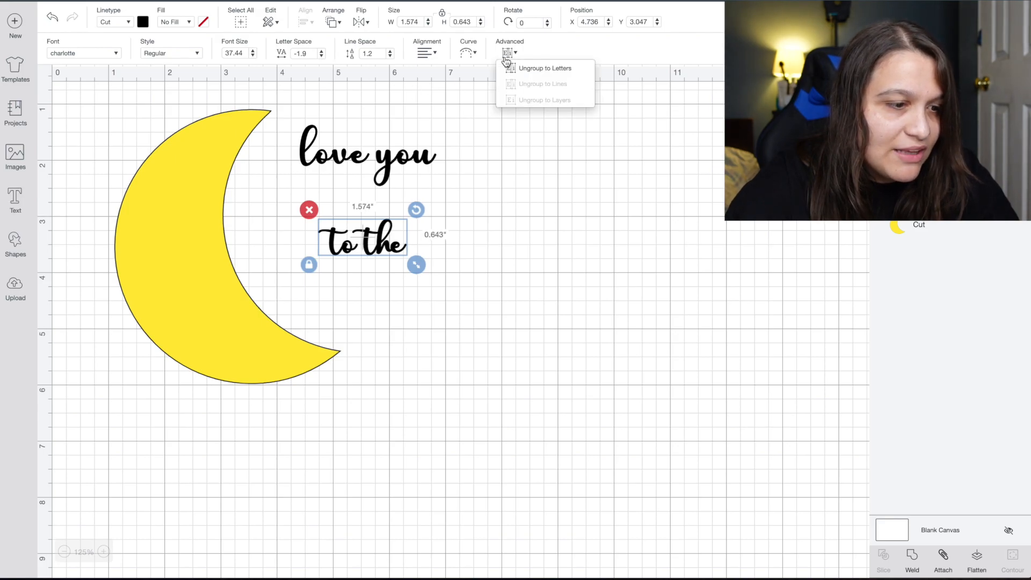
pyautogui.click(548, 66)
pyautogui.moveTo(307, 243)
pyautogui.mouseDown()
pyautogui.moveTo(338, 244)
pyautogui.moveTo(310, 248)
pyautogui.mouseUp()
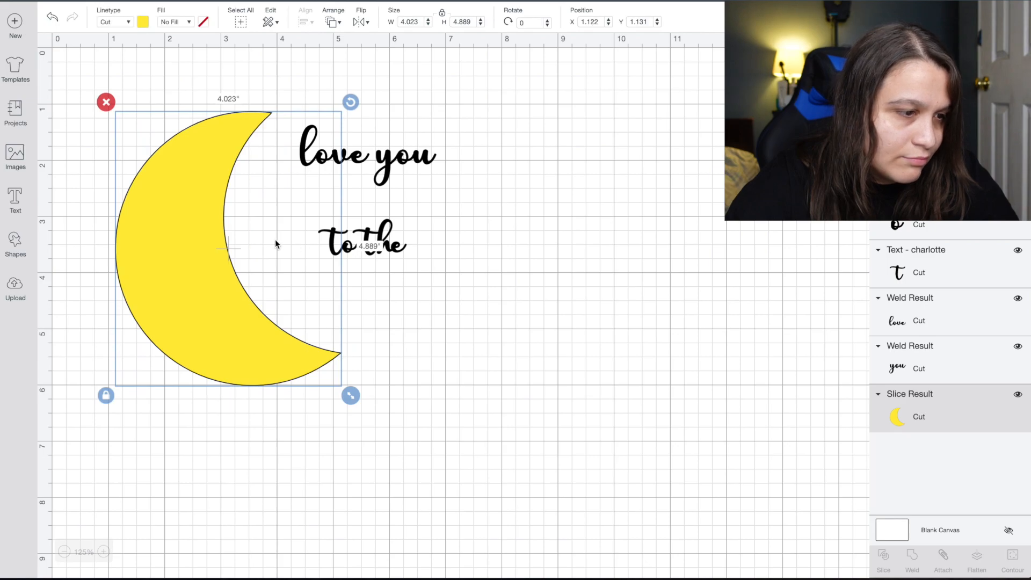
pyautogui.moveTo(193, 249); pyautogui.dragTo(133, 228)
pyautogui.click(322, 290)
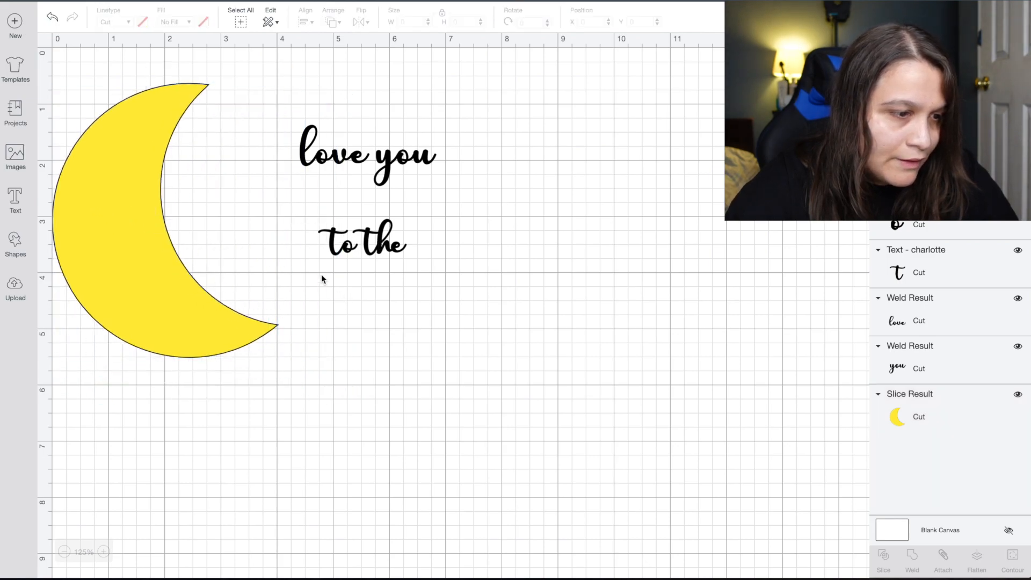
pyautogui.moveTo(310, 247); pyautogui.dragTo(371, 226)
pyautogui.click(476, 305)
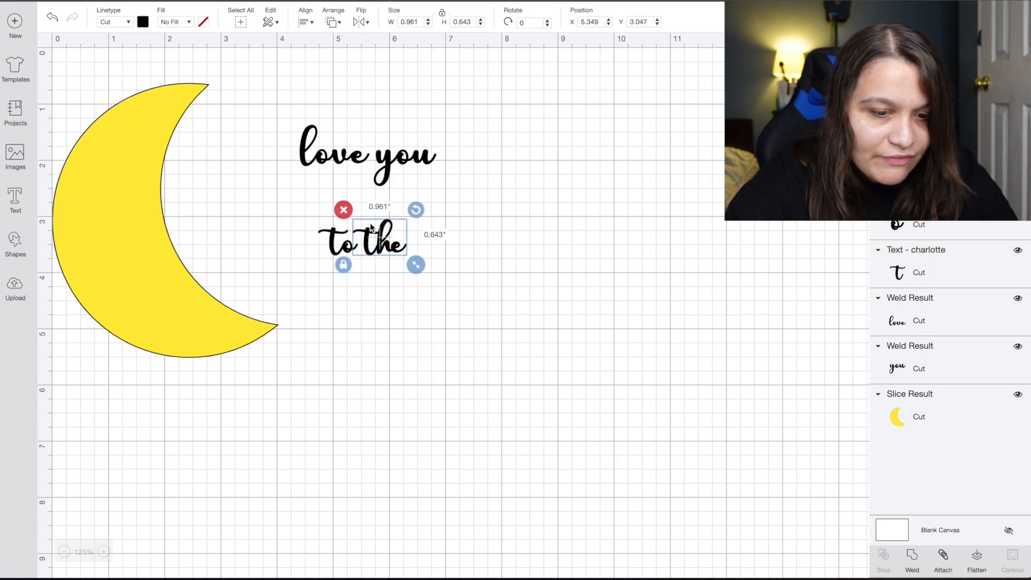
# Weld 'the' and 'to' as separate words, nudge 'the' toward 'to', and select both.
pyautogui.click(912, 557)
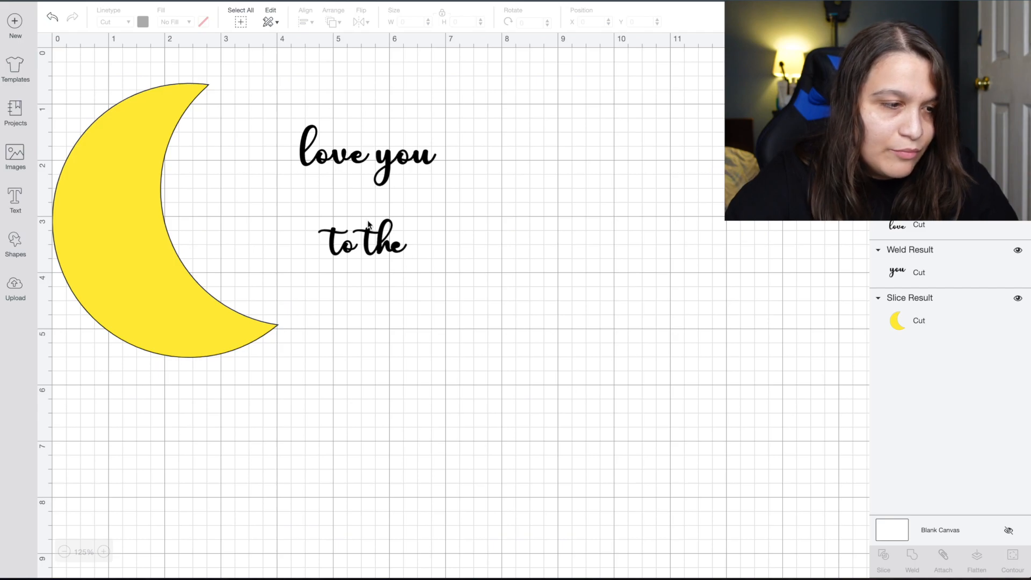
pyautogui.moveTo(390, 256); pyautogui.dragTo(412, 256)
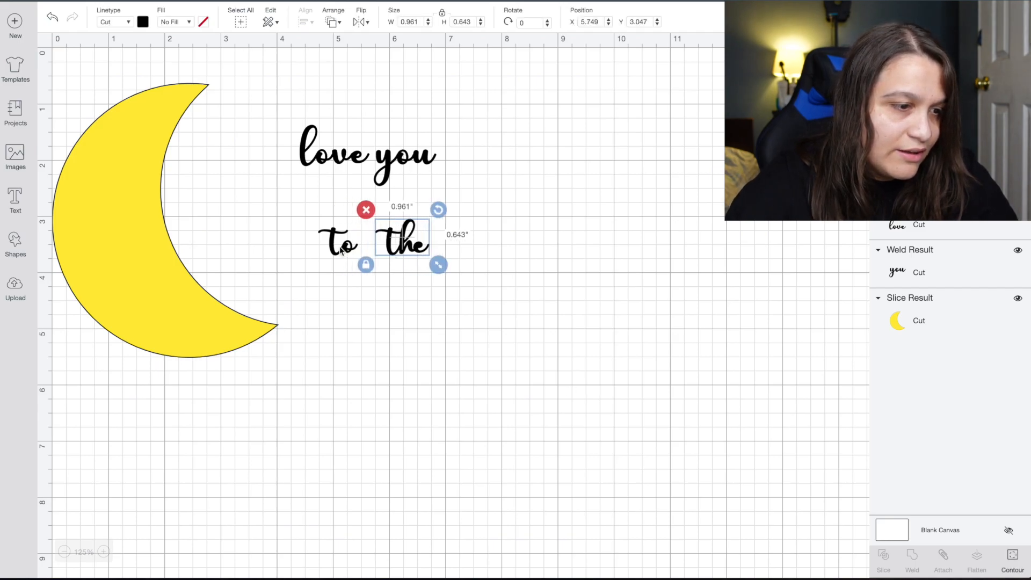
pyautogui.click(297, 239)
pyautogui.moveTo(296, 239); pyautogui.dragTo(350, 254)
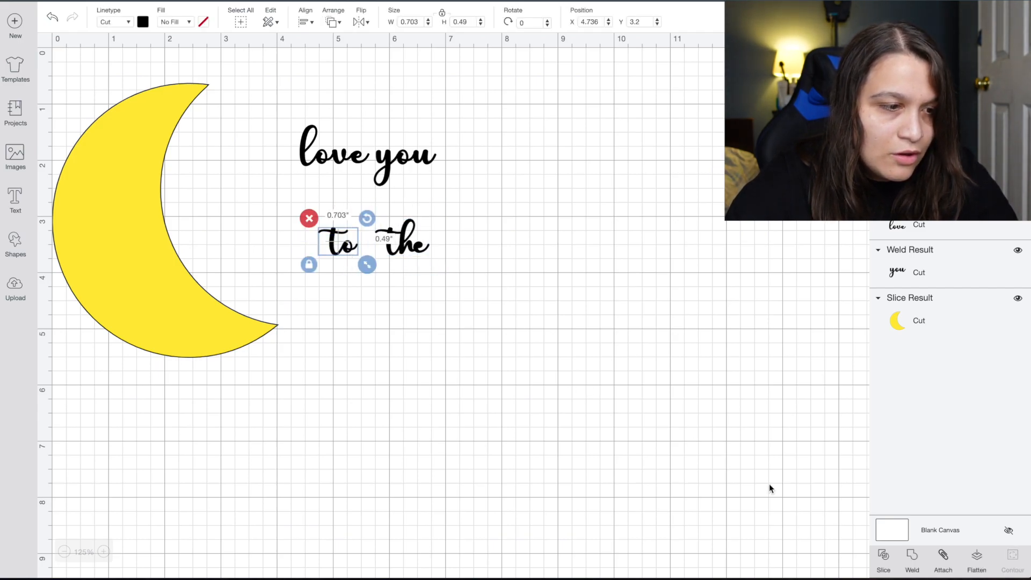
pyautogui.click(917, 560)
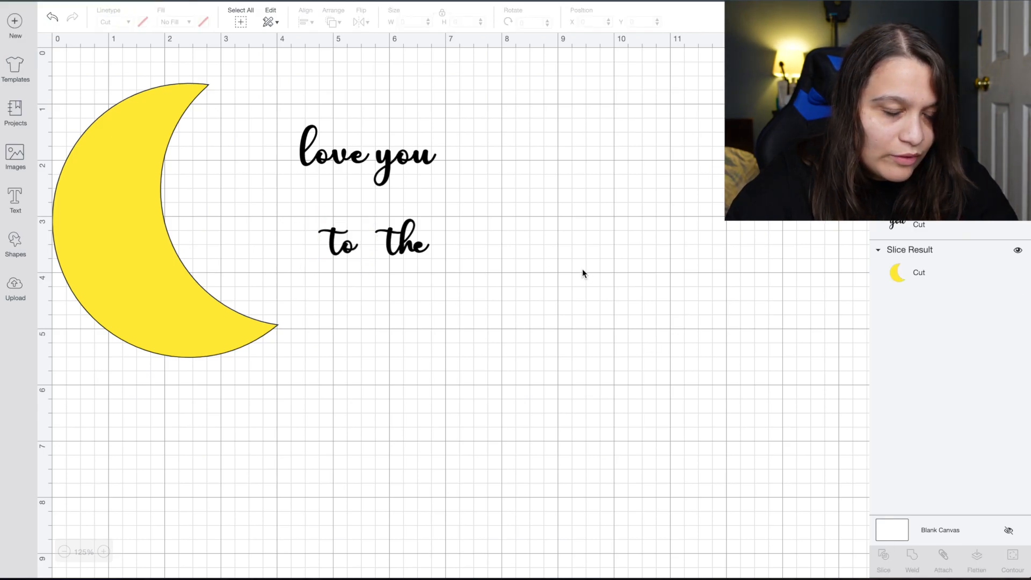
pyautogui.click(411, 241)
pyautogui.press('Left')
pyautogui.press('Left')
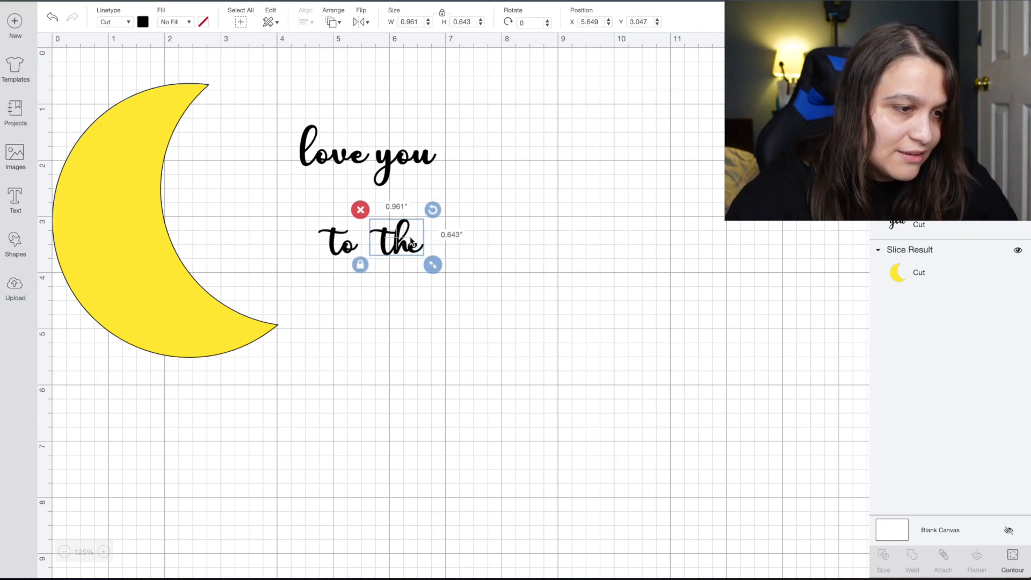
pyautogui.click(443, 303)
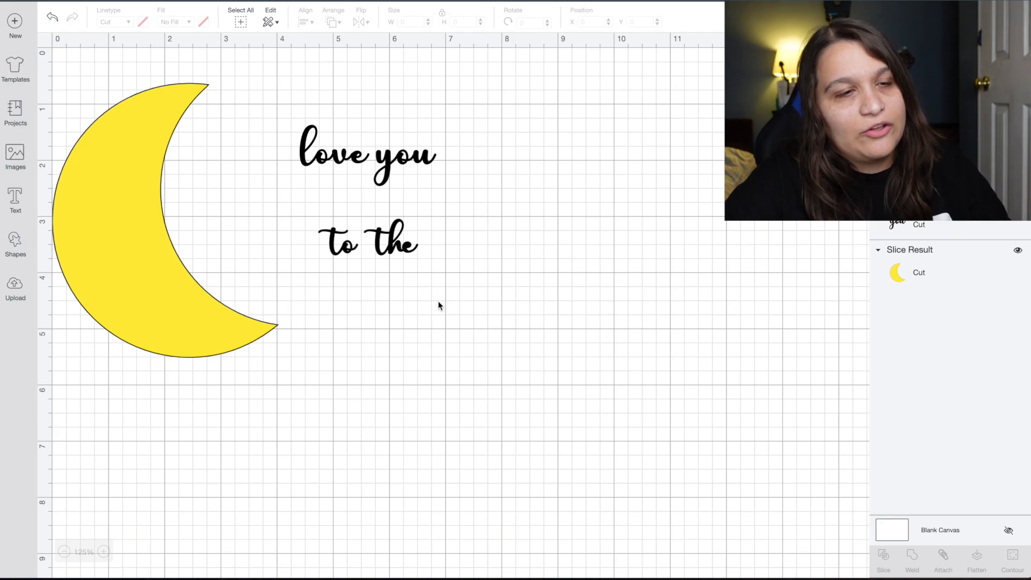
pyautogui.moveTo(420, 291); pyautogui.dragTo(329, 247)
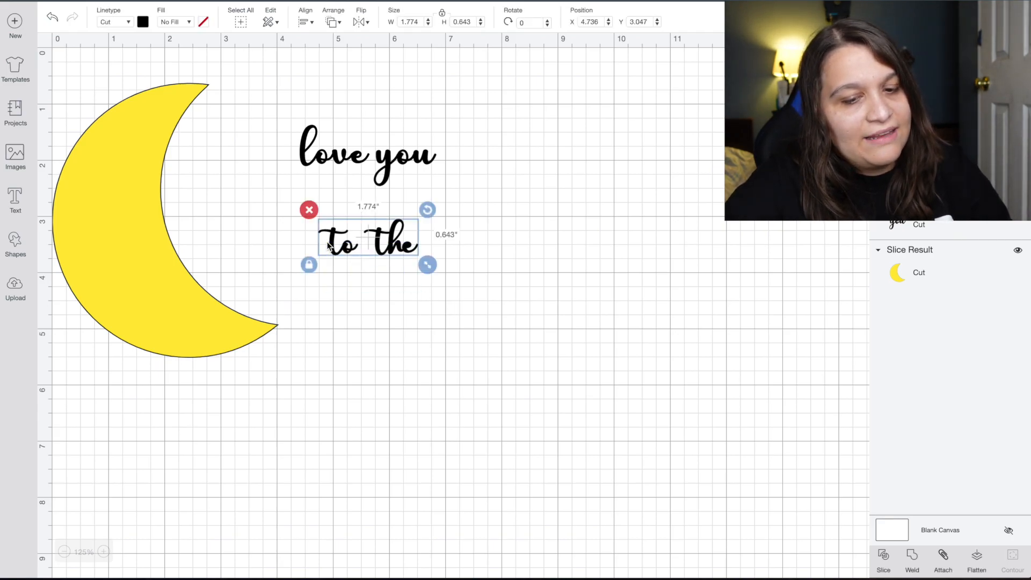
# Group 'to' and 'the' and place the pair just below 'love you'.
pyautogui.click(941, 557)
pyautogui.moveTo(391, 242); pyautogui.dragTo(254, 217)
pyautogui.click(427, 310)
pyautogui.click(357, 155)
pyautogui.moveTo(357, 154); pyautogui.dragTo(253, 143)
pyautogui.hotkey('ctrl', 'z')
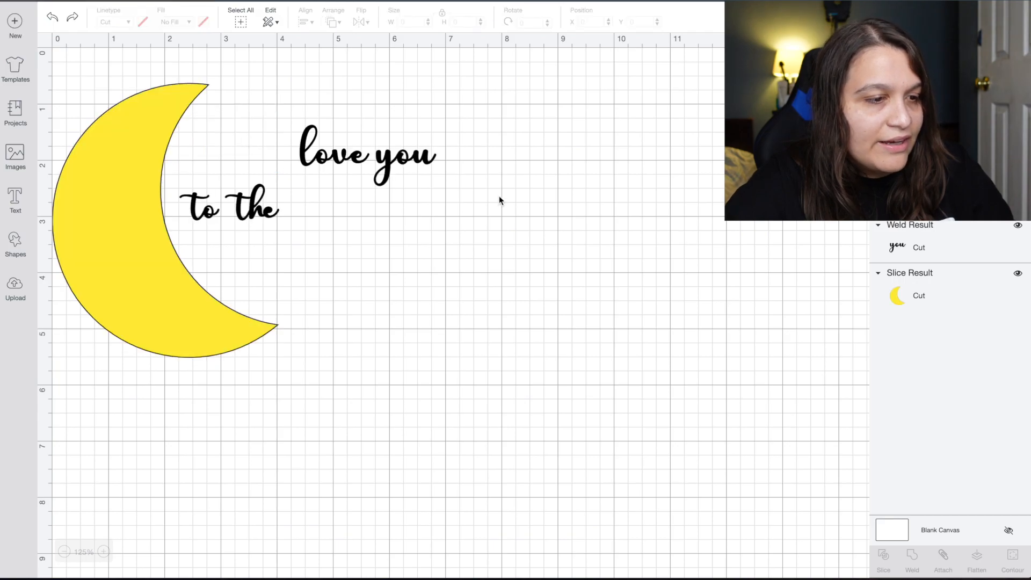
# Group 'love you', hug it to the moon's upper tip, and set 'to the' beneath it.
pyautogui.moveTo(334, 116); pyautogui.dragTo(429, 171)
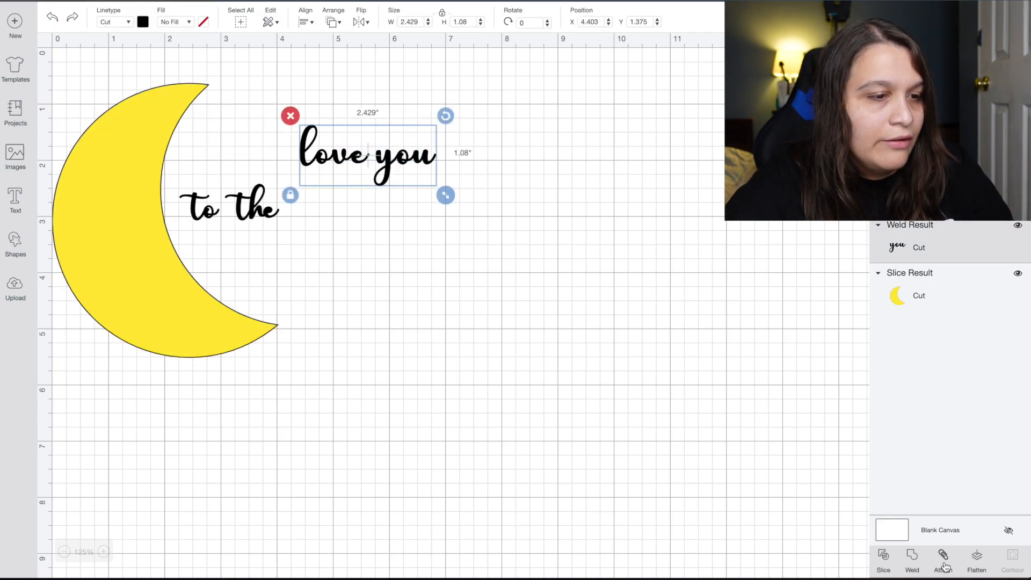
pyautogui.click(943, 559)
pyautogui.click(430, 223)
pyautogui.moveTo(400, 164); pyautogui.dragTo(310, 132)
pyautogui.moveTo(239, 204); pyautogui.dragTo(286, 183)
pyautogui.click(376, 285)
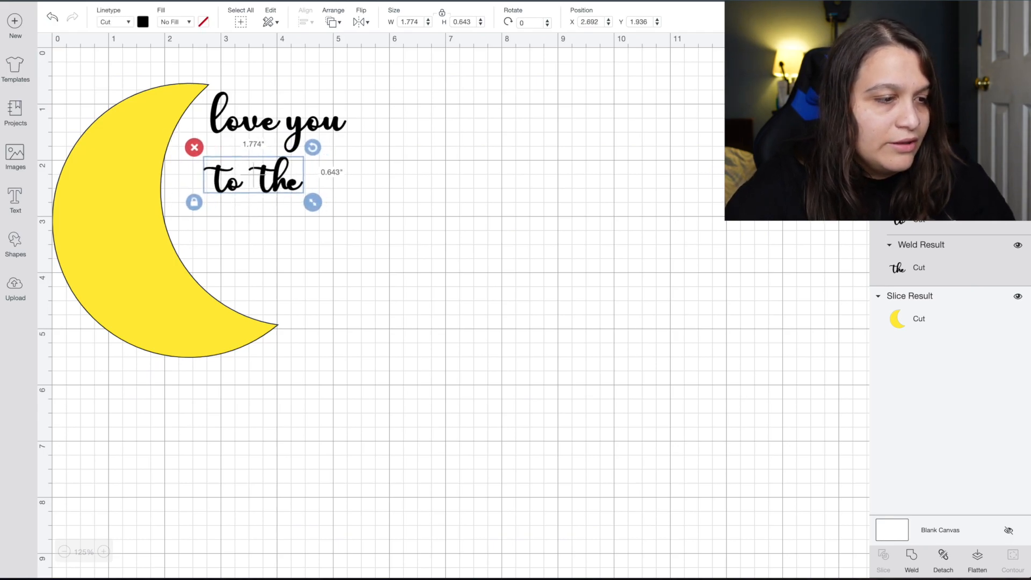
pyautogui.click(297, 342)
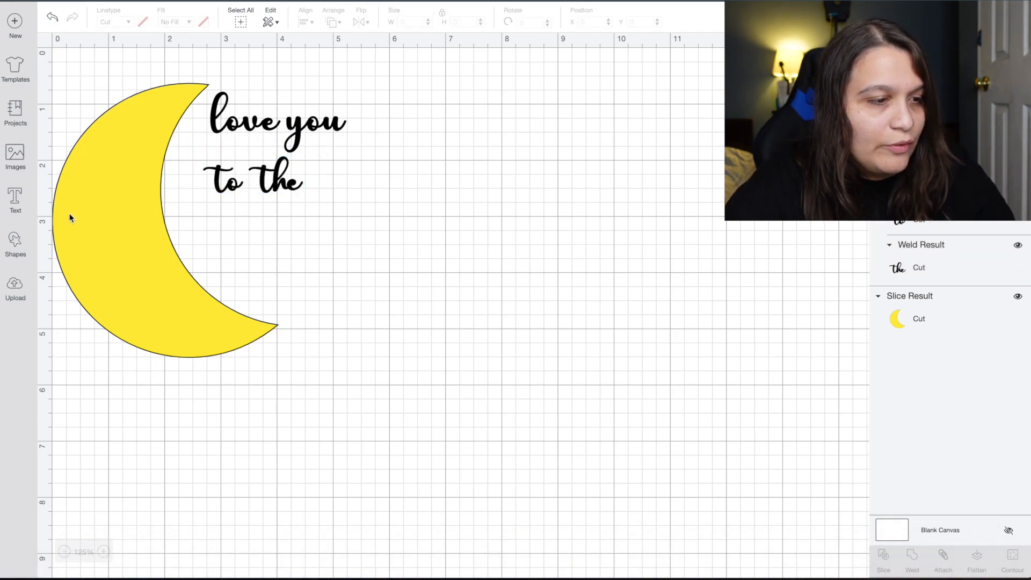
# Add a 'moon' text line and tighten its letter spacing to -0.6.
pyautogui.click(18, 209)
pyautogui.write('moon')
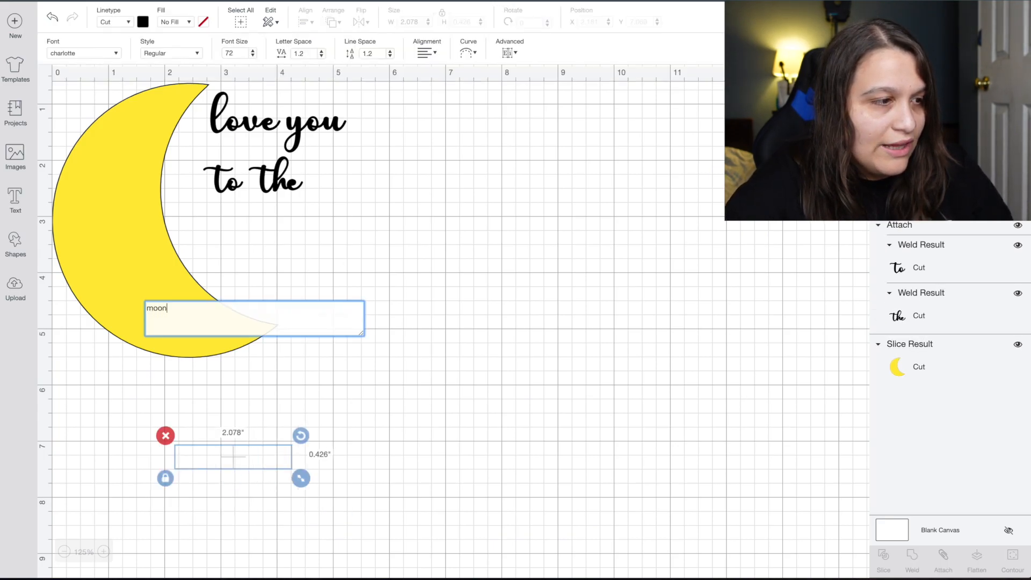
pyautogui.click(482, 356)
pyautogui.click(279, 459)
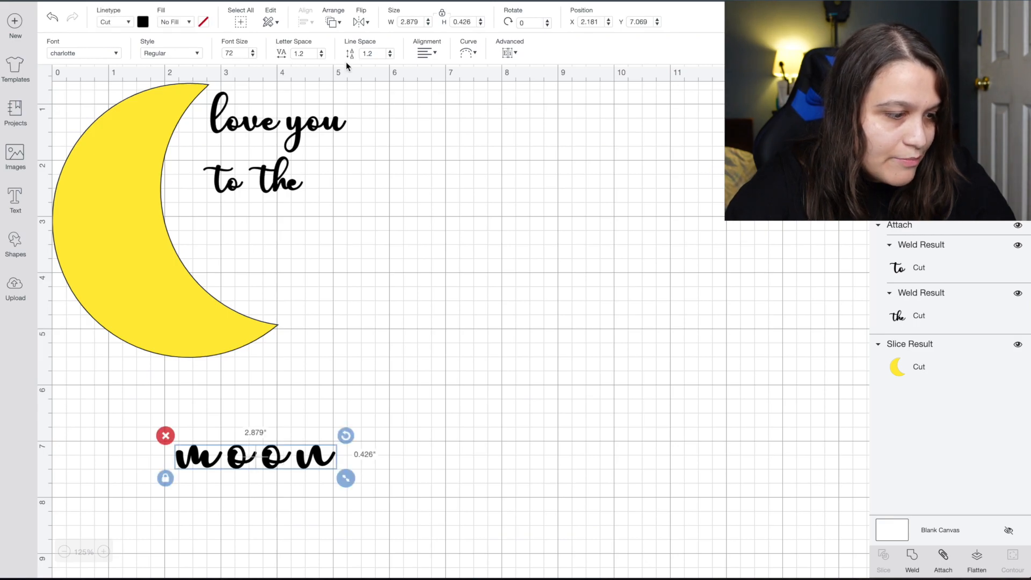
pyautogui.click(321, 55)
pyautogui.click(321, 56)
pyautogui.click(321, 55)
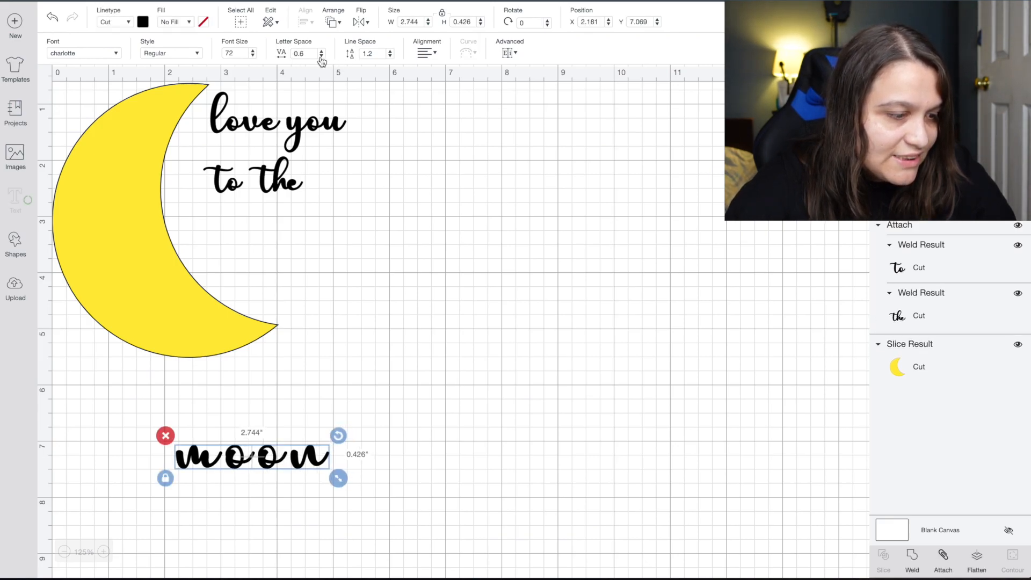
pyautogui.click(322, 56)
pyautogui.click(321, 56)
pyautogui.click(321, 56)
pyautogui.click(321, 56)
pyautogui.click(322, 56)
pyautogui.click(321, 56)
pyautogui.click(321, 56)
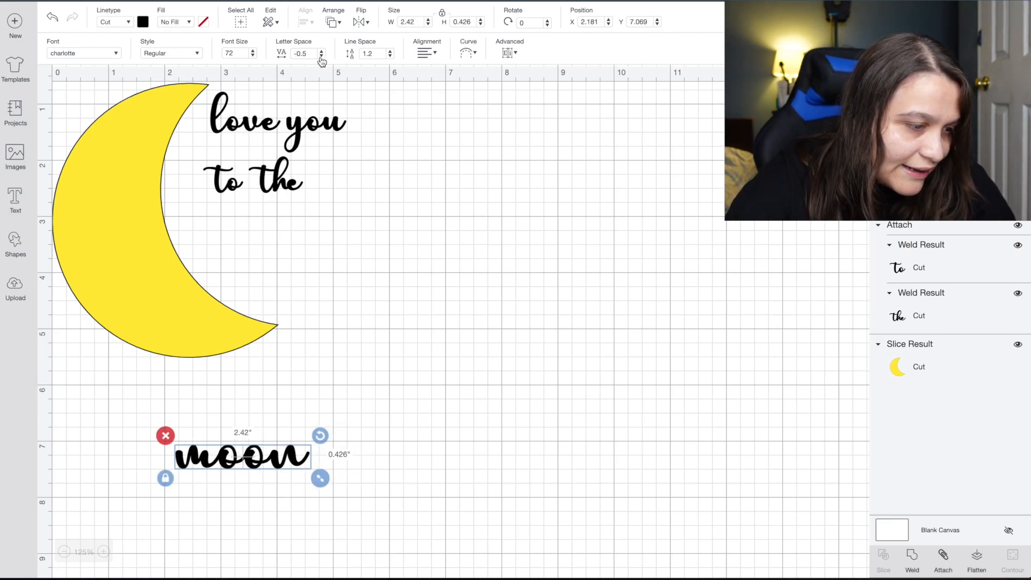
pyautogui.click(321, 56)
pyautogui.click(321, 56)
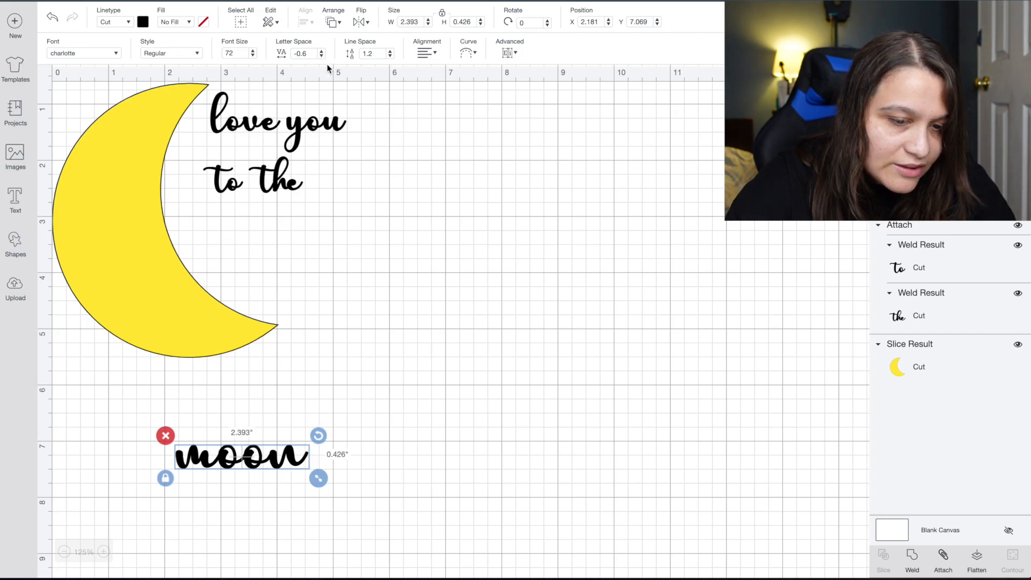
# Weld 'moon' into one piece and tuck it under 'to the' beside the crescent.
pyautogui.click(912, 559)
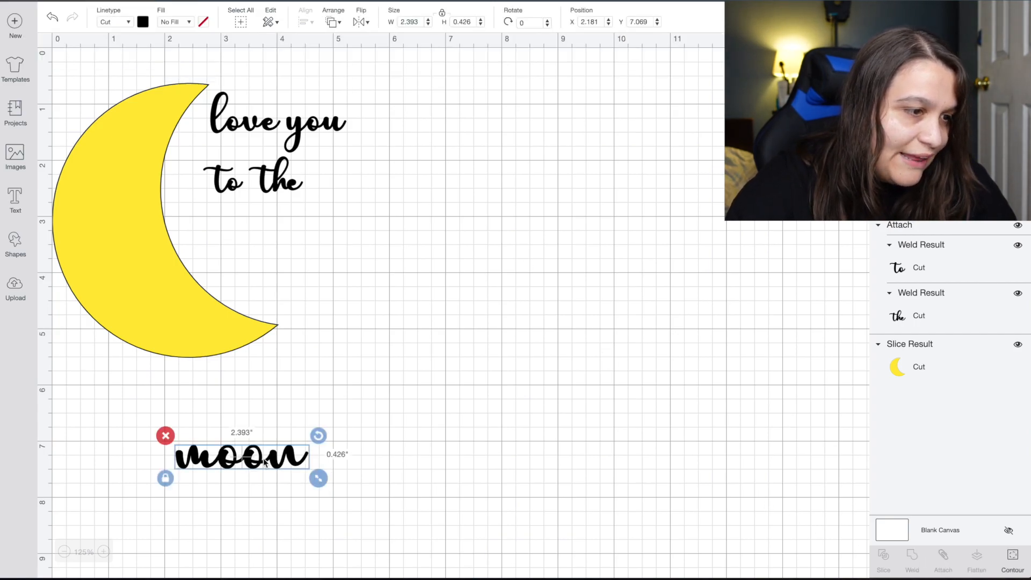
pyautogui.moveTo(263, 460); pyautogui.dragTo(290, 231)
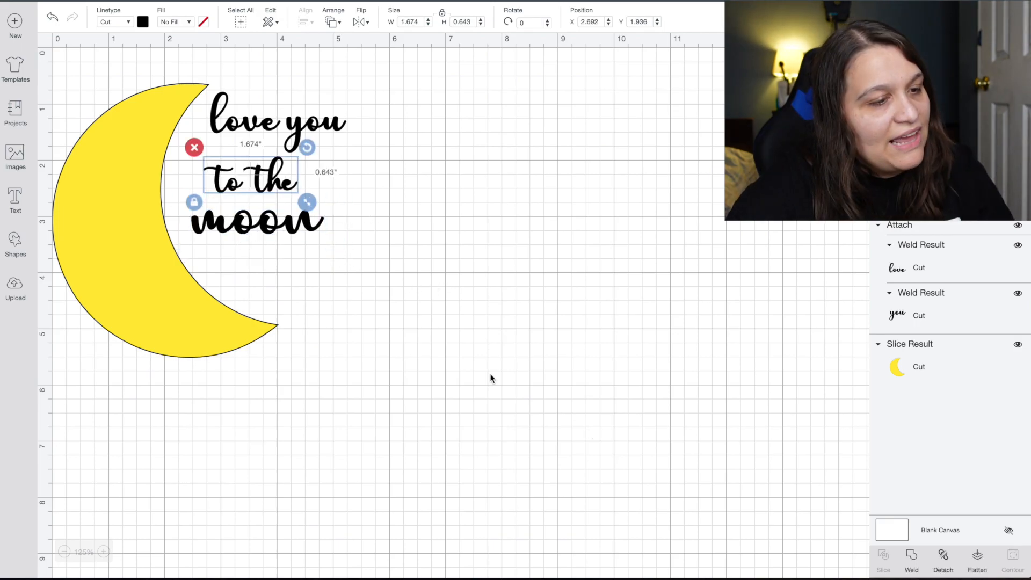
pyautogui.click(489, 376)
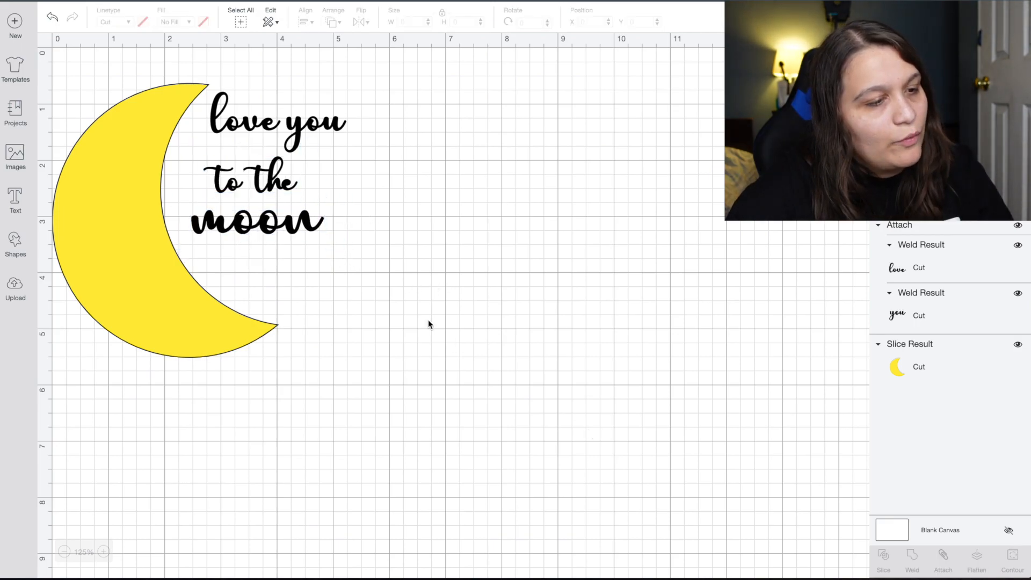
pyautogui.moveTo(253, 183); pyautogui.dragTo(234, 161)
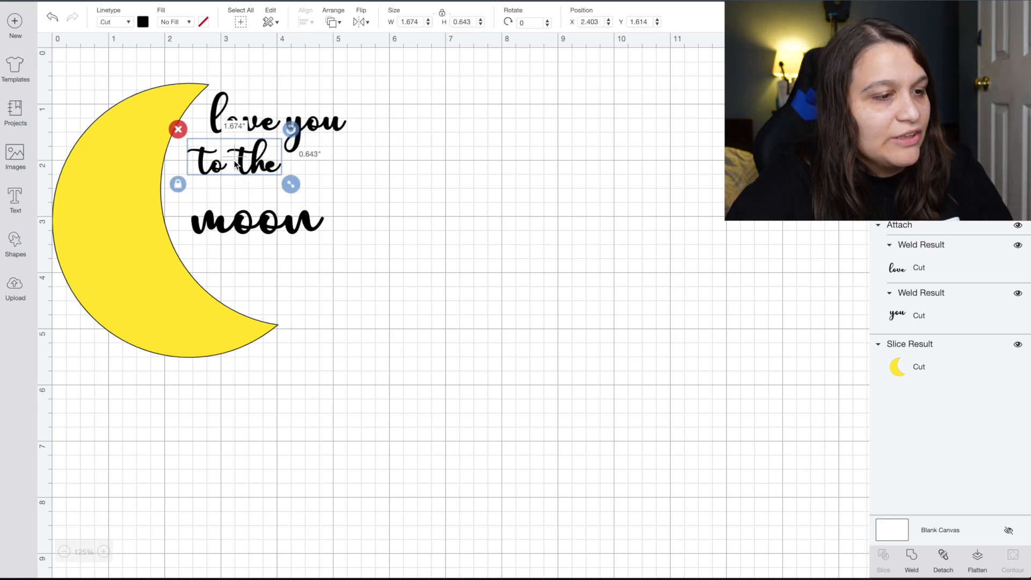
pyautogui.click(256, 208)
pyautogui.click(346, 169)
pyautogui.moveTo(311, 219); pyautogui.dragTo(294, 201)
pyautogui.click(388, 254)
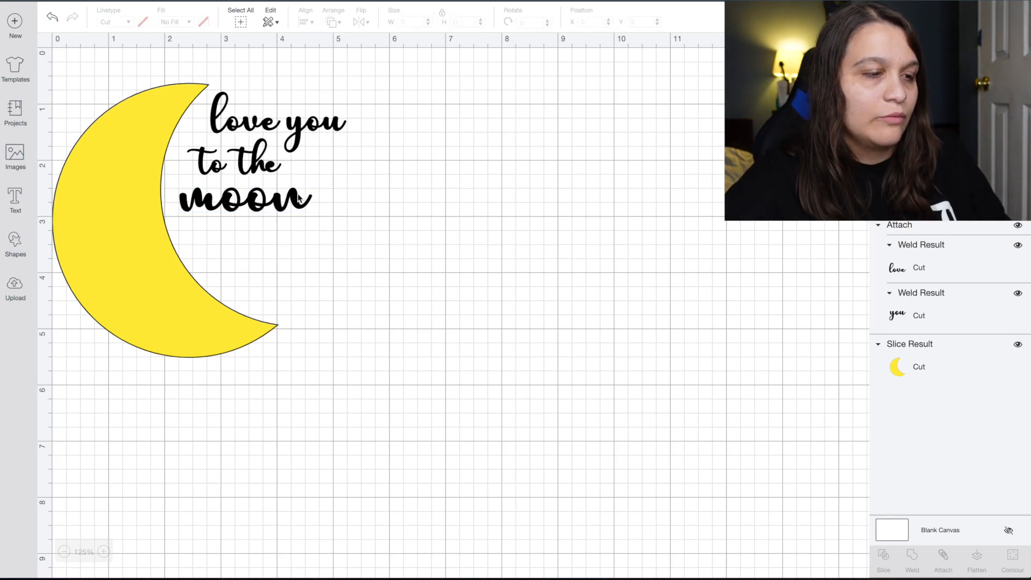
# Add an 'and back' text line right of the crescent and shrink it to about 4 inches wide.
pyautogui.click(5, 202)
pyautogui.write('and b')
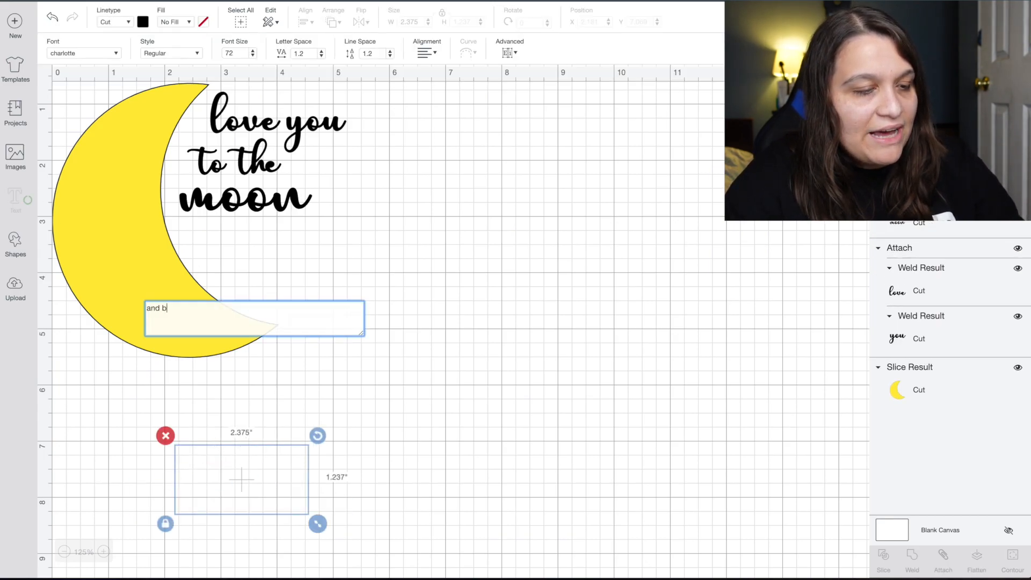
pyautogui.write('ack')
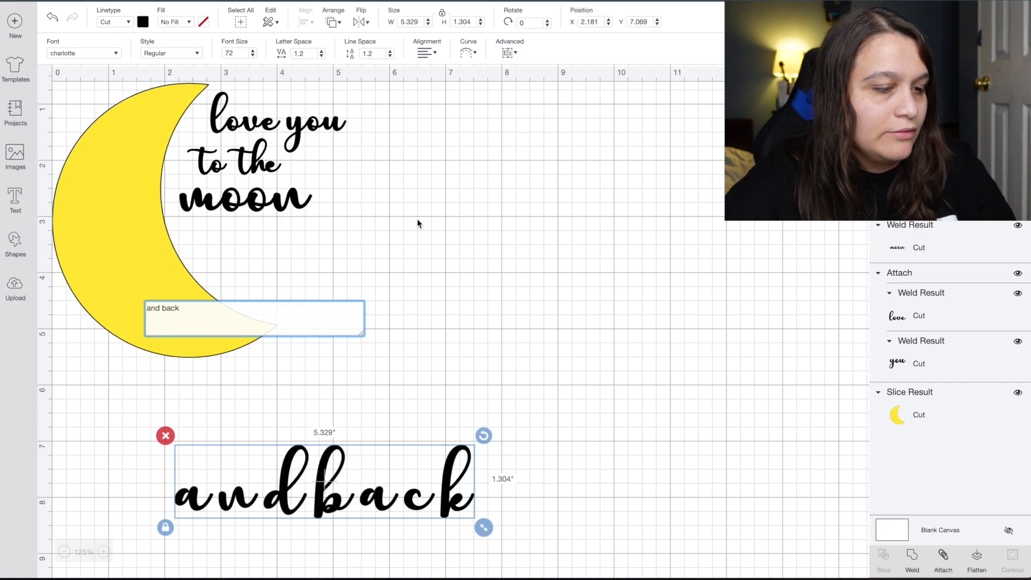
pyautogui.click(492, 311)
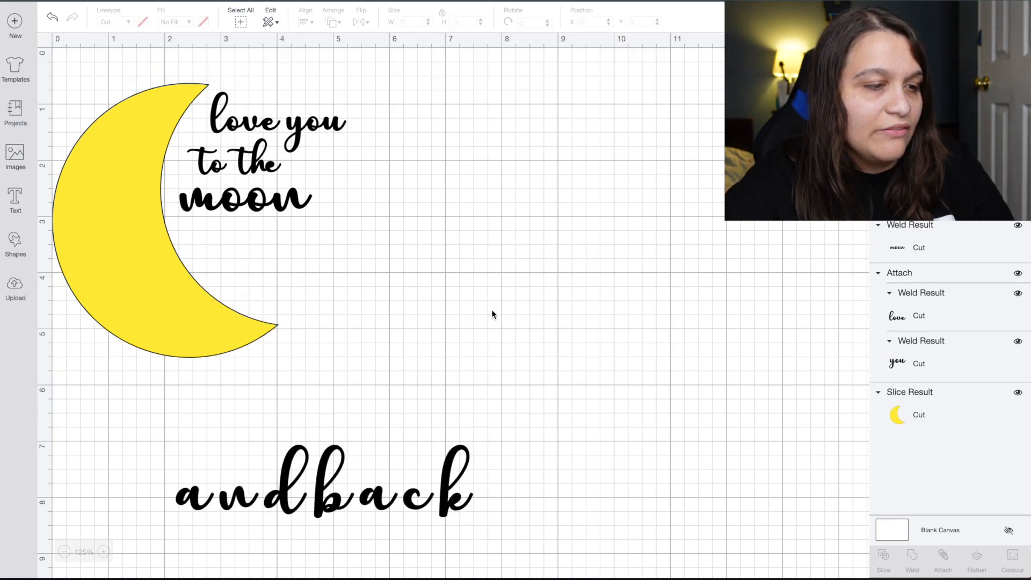
pyautogui.moveTo(406, 504); pyautogui.dragTo(472, 313)
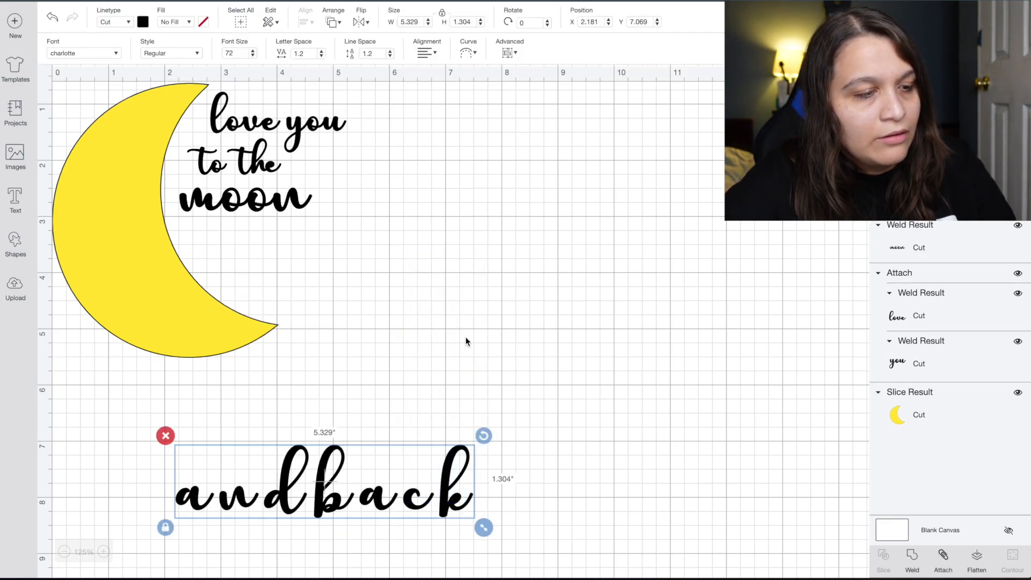
pyautogui.moveTo(418, 478); pyautogui.dragTo(619, 253)
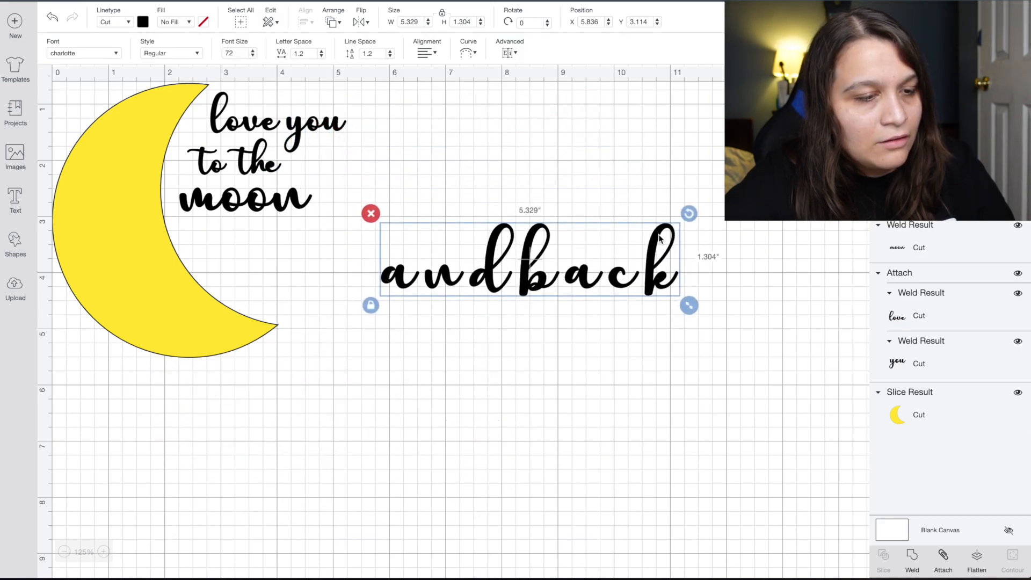
pyautogui.moveTo(690, 308); pyautogui.dragTo(615, 295)
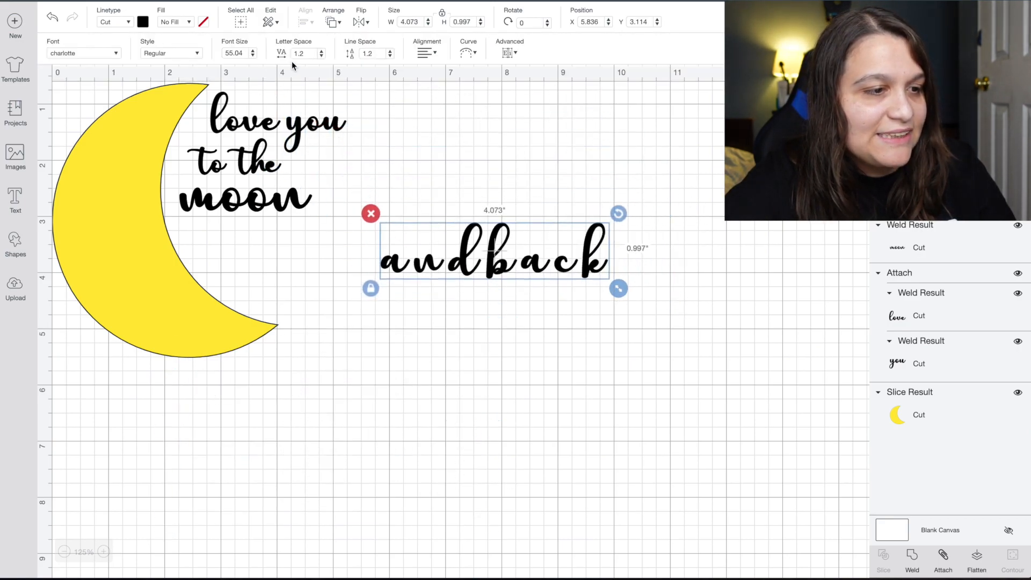
# Tighten 'and back' letter spacing to -1.3 and ungroup it to letters.
pyautogui.click(321, 56)
pyautogui.click(321, 56)
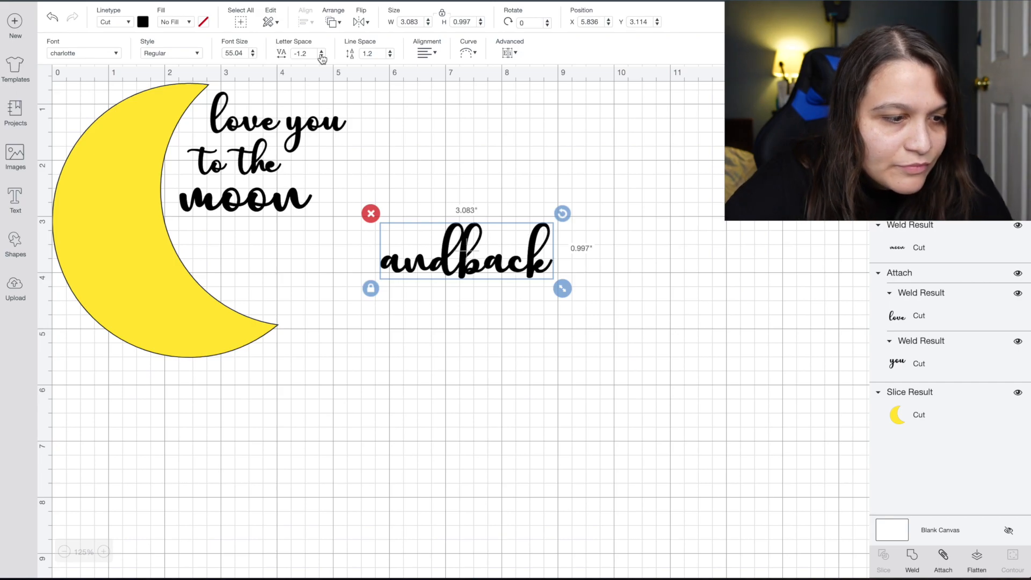
pyautogui.click(321, 56)
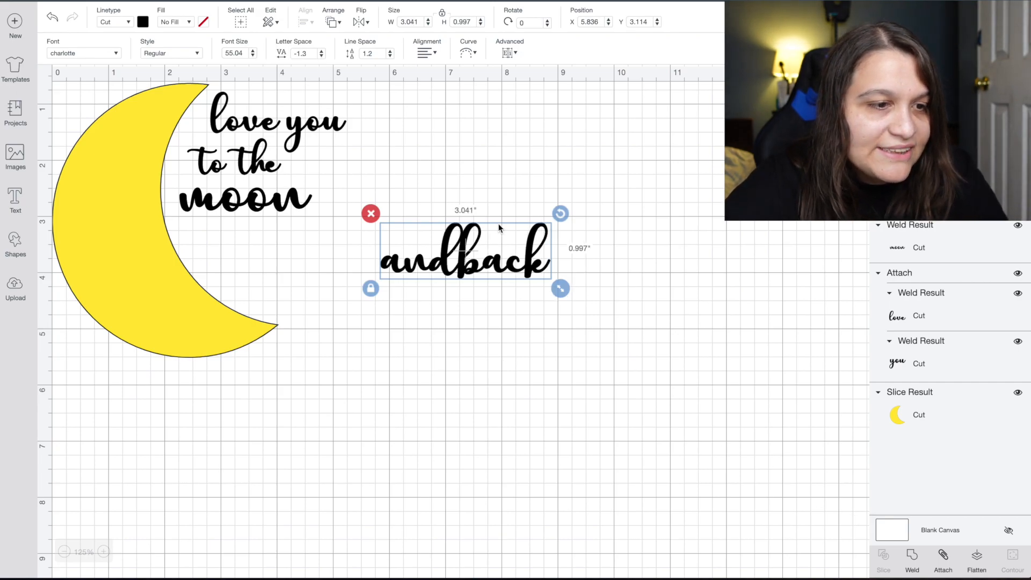
pyautogui.click(506, 53)
pyautogui.click(519, 69)
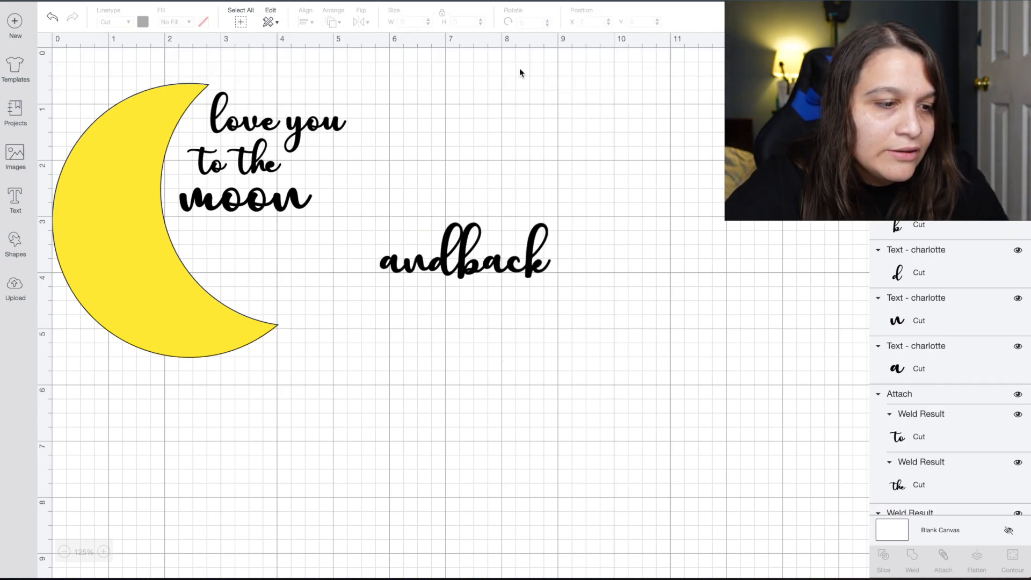
# Weld the letters of 'back' into a single piece.
pyautogui.moveTo(548, 296); pyautogui.dragTo(488, 245)
pyautogui.hotkey('ctrl', 'z')
pyautogui.moveTo(558, 299); pyautogui.dragTo(466, 229)
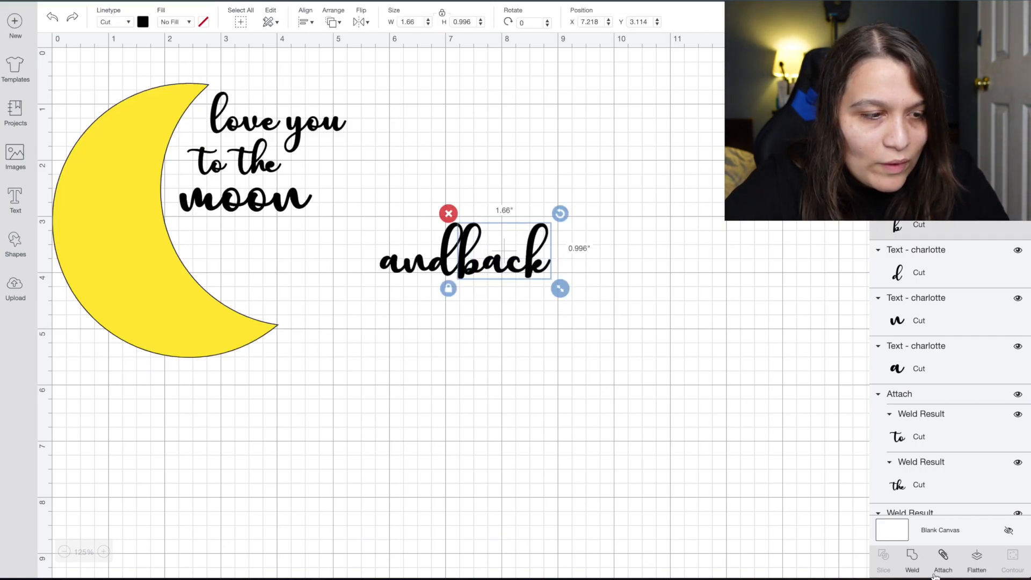
pyautogui.click(913, 558)
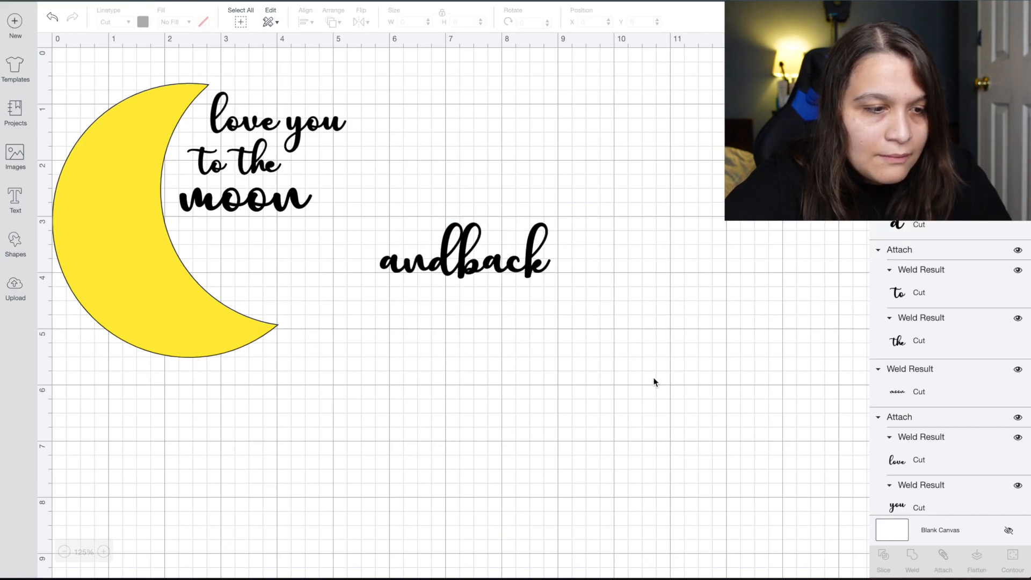
pyautogui.click(531, 270)
# Nudge 'and' and 'back' apart to leave a normal word gap between them.
pyautogui.moveTo(529, 269); pyautogui.dragTo(541, 269)
pyautogui.click(369, 318)
pyautogui.moveTo(364, 256); pyautogui.dragTo(462, 301)
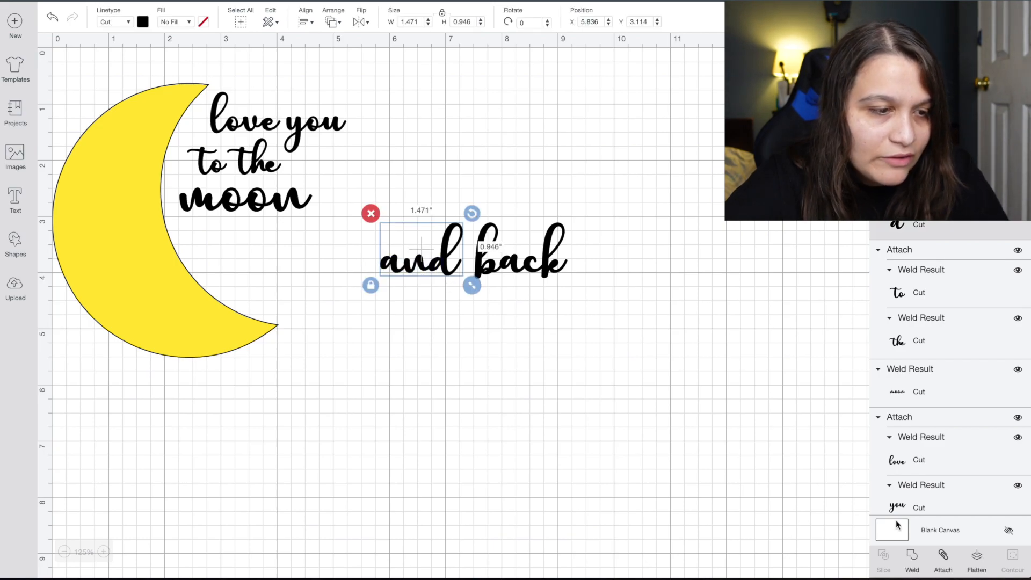
pyautogui.click(471, 300)
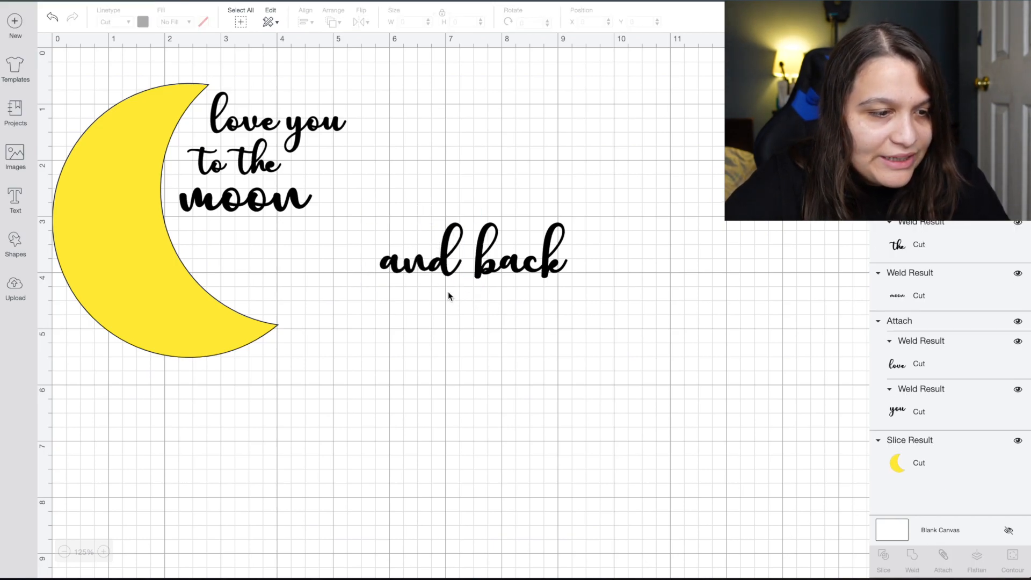
pyautogui.moveTo(416, 278); pyautogui.dragTo(411, 278)
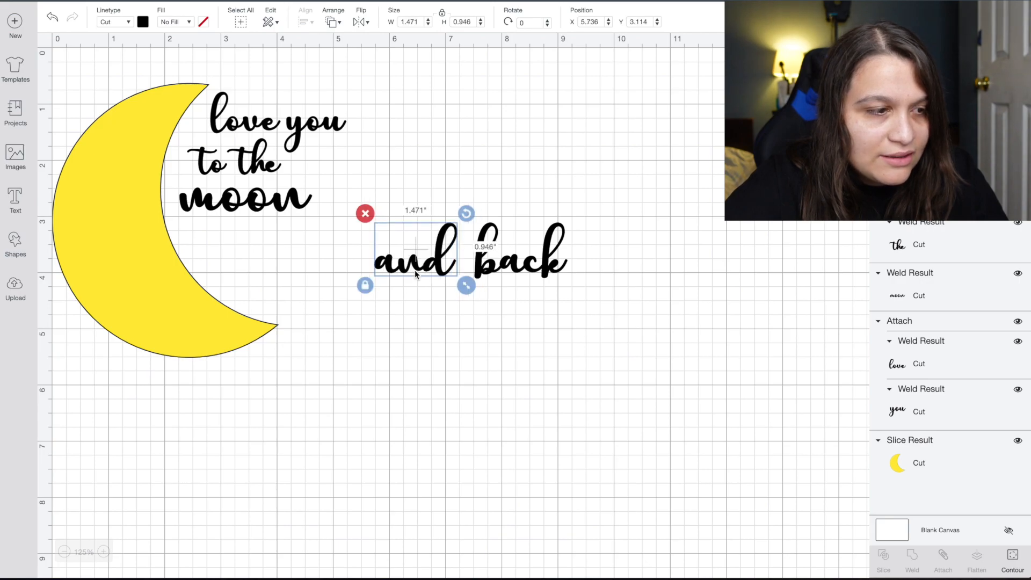
pyautogui.click(526, 383)
pyautogui.moveTo(495, 281); pyautogui.dragTo(490, 281)
pyautogui.click(528, 327)
# Attach 'and back' into one 3.341-inch piece and move it under 'moon'.
pyautogui.moveTo(528, 327); pyautogui.dragTo(413, 245)
pyautogui.click(945, 560)
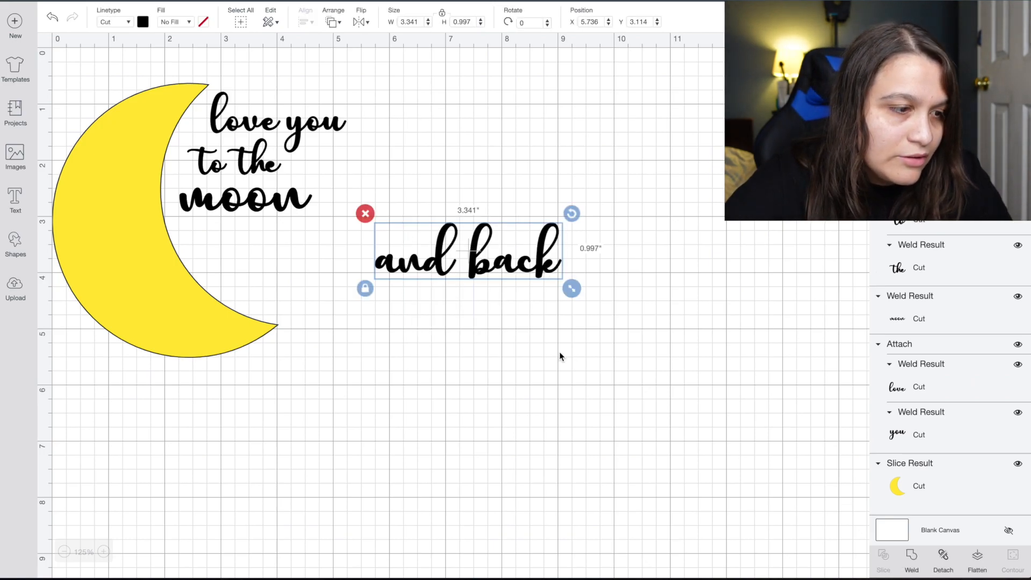
pyautogui.click(549, 344)
pyautogui.moveTo(500, 270); pyautogui.dragTo(334, 259)
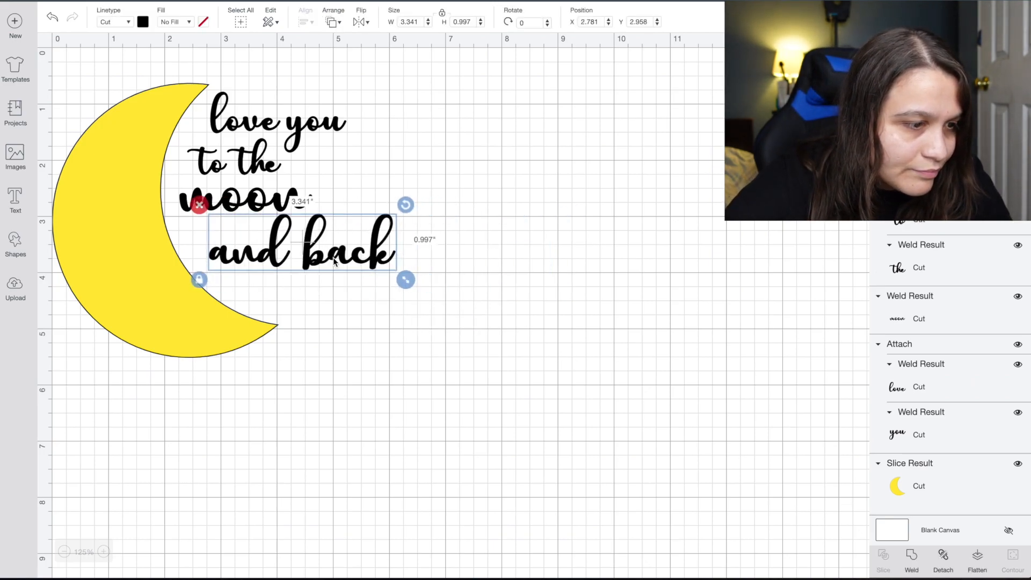
# Shrink 'and back' to about 2.464 inches wide to fit under 'moon'.
pyautogui.moveTo(405, 281); pyautogui.dragTo(353, 275)
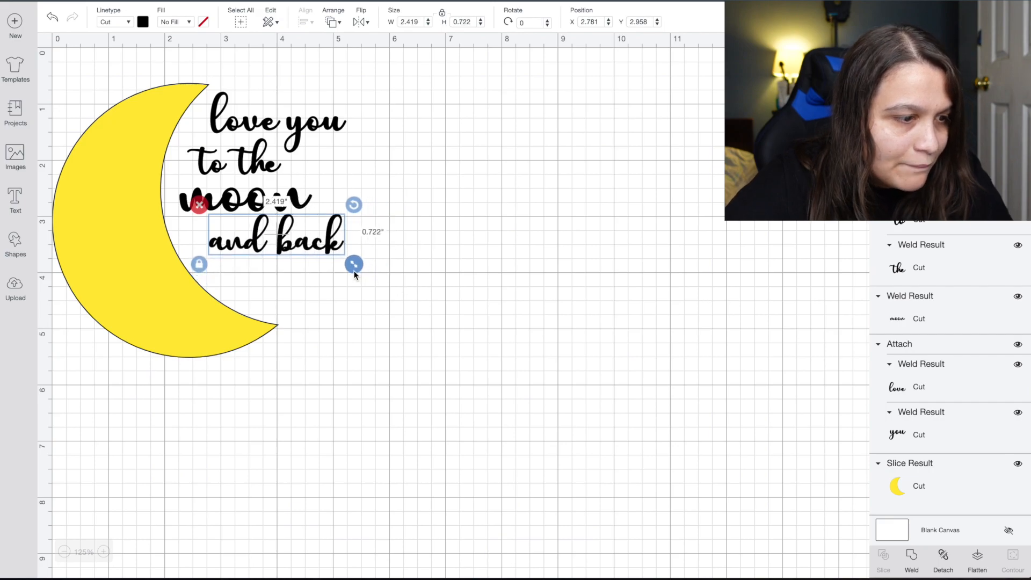
pyautogui.moveTo(297, 251); pyautogui.dragTo(313, 166)
pyautogui.click(487, 298)
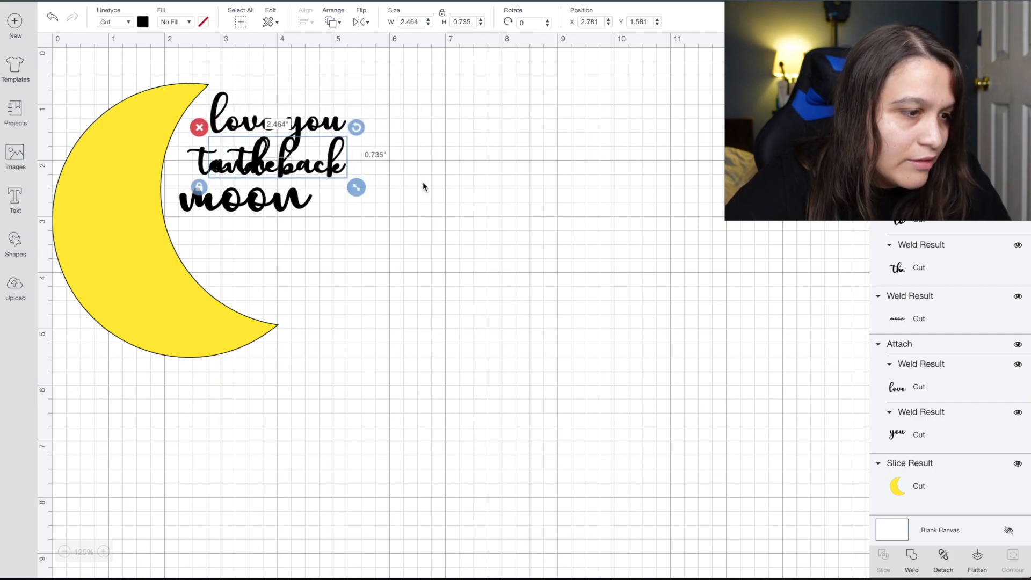
# Position 'and back' just below 'moon' to complete the stacked phrase.
pyautogui.click(407, 182)
pyautogui.moveTo(319, 164); pyautogui.dragTo(317, 249)
pyautogui.click(513, 273)
pyautogui.click(327, 248)
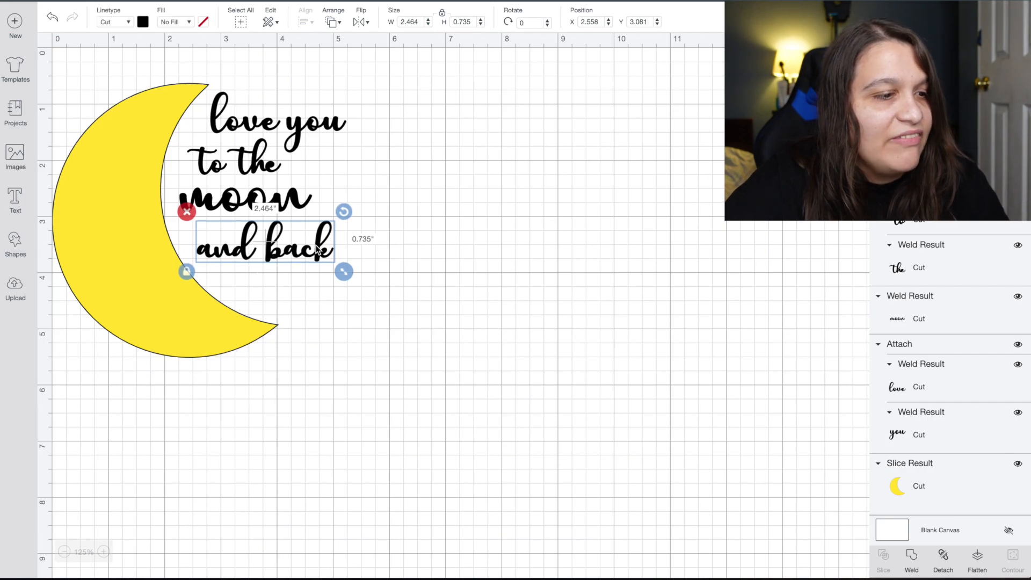
pyautogui.click(411, 248)
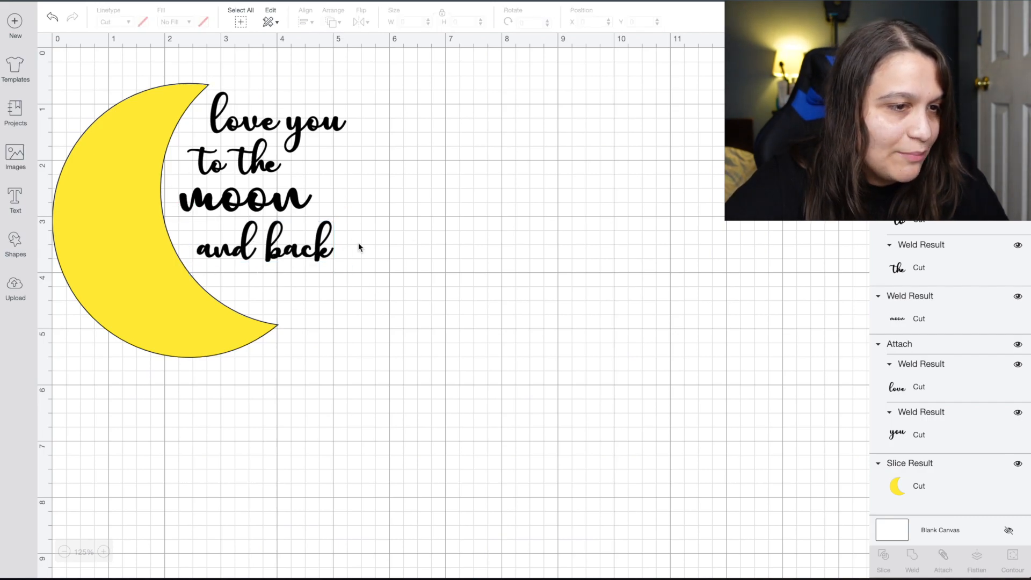
# Select the four text lines and try Distribute Vertically, then undo it.
pyautogui.click(328, 254)
pyautogui.moveTo(408, 250); pyautogui.dragTo(263, 97)
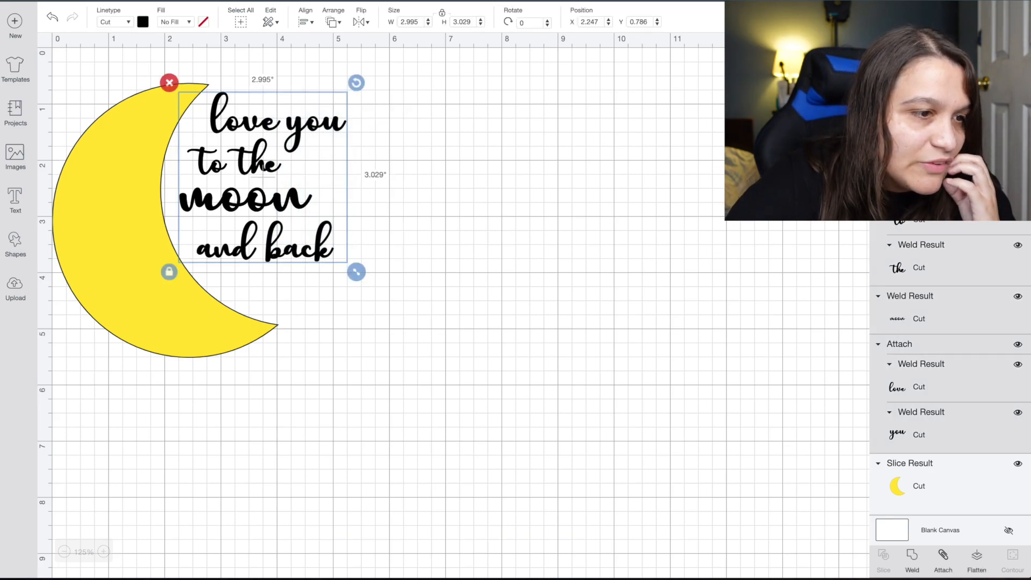
pyautogui.click(309, 23)
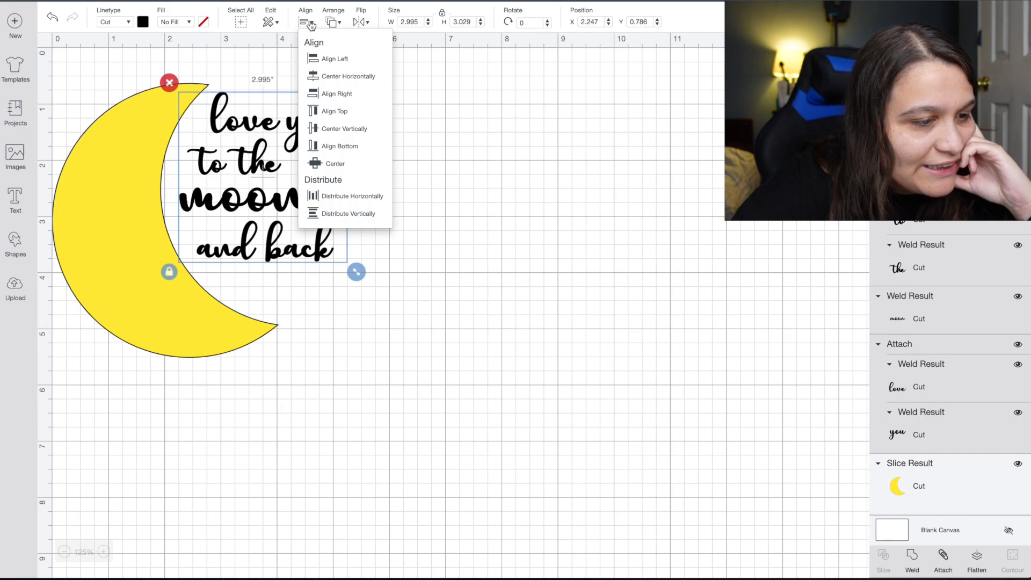
pyautogui.click(342, 214)
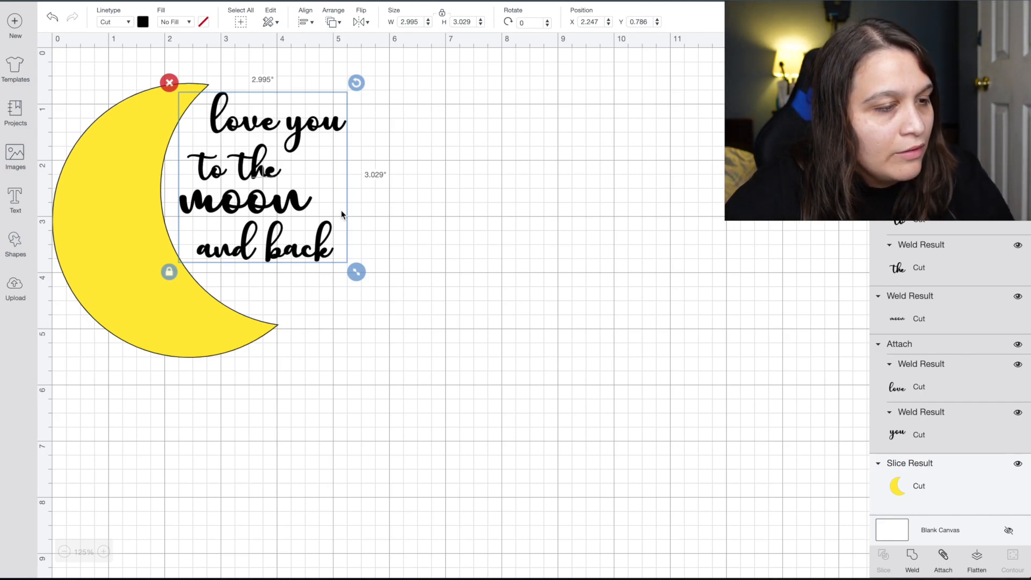
pyautogui.hotkey('ctrl', 'z')
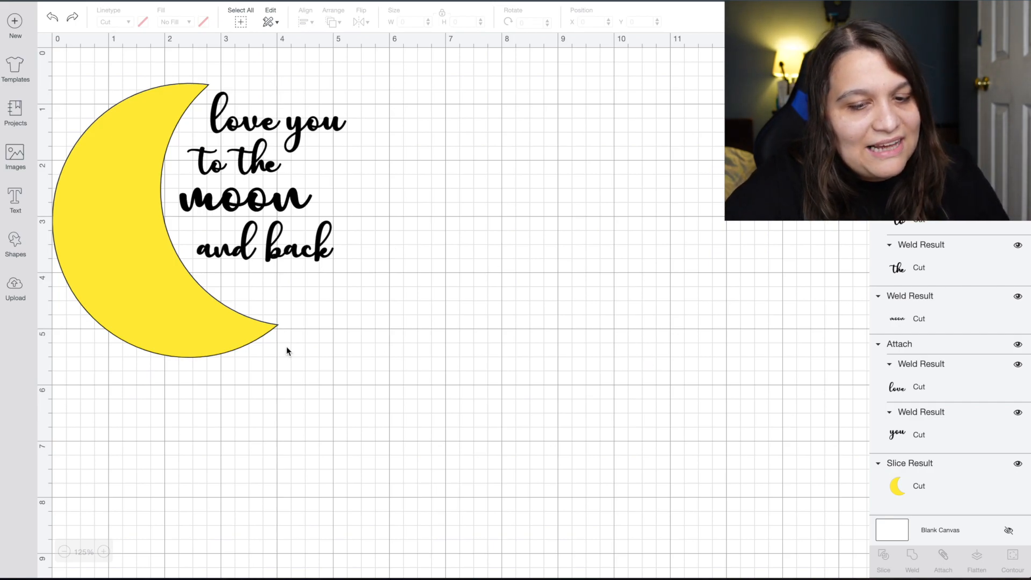
# Hide the yellow moon and attach the script lines into one 2.995 by 3.029-inch group.
pyautogui.click(1018, 465)
pyautogui.moveTo(384, 304); pyautogui.dragTo(201, 94)
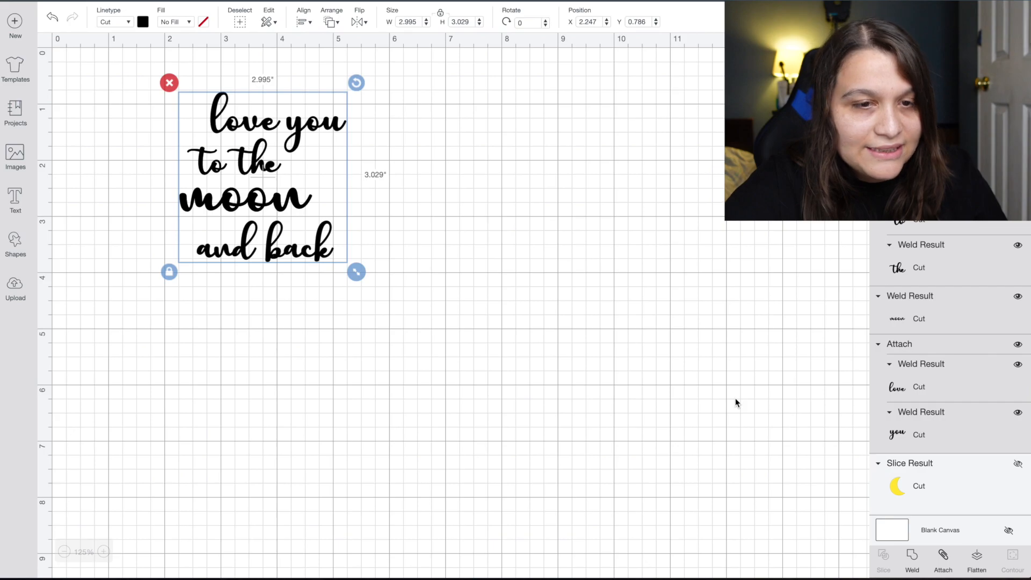
pyautogui.click(943, 559)
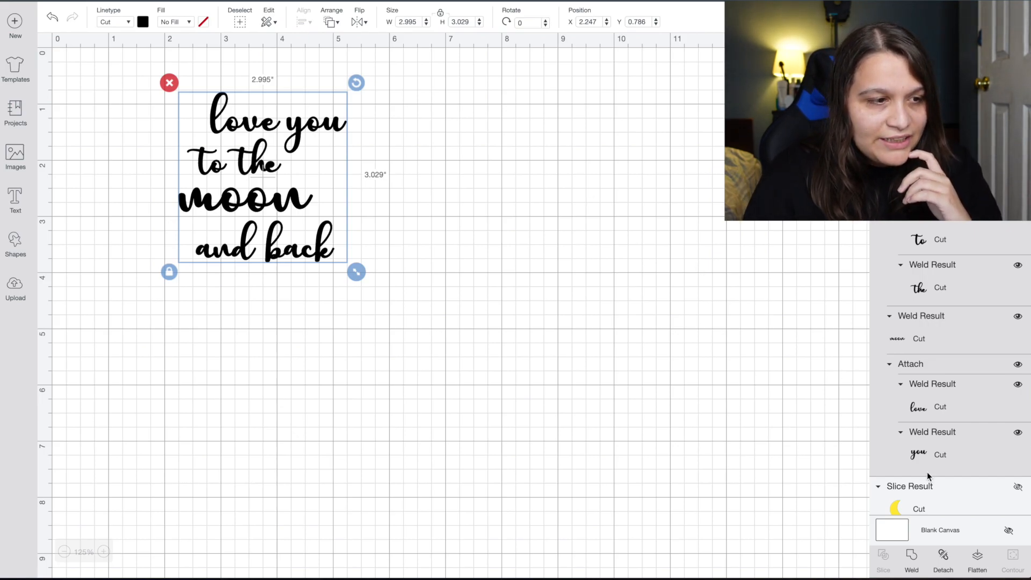
# Show the yellow moon again and shift the script text slightly down beside it.
pyautogui.click(1017, 488)
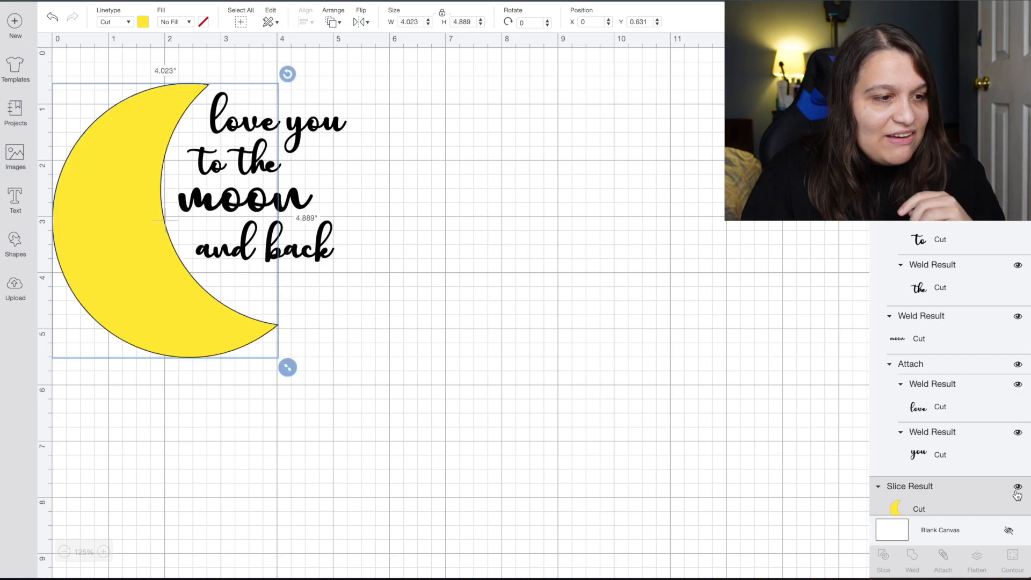
pyautogui.click(662, 381)
pyautogui.click(268, 207)
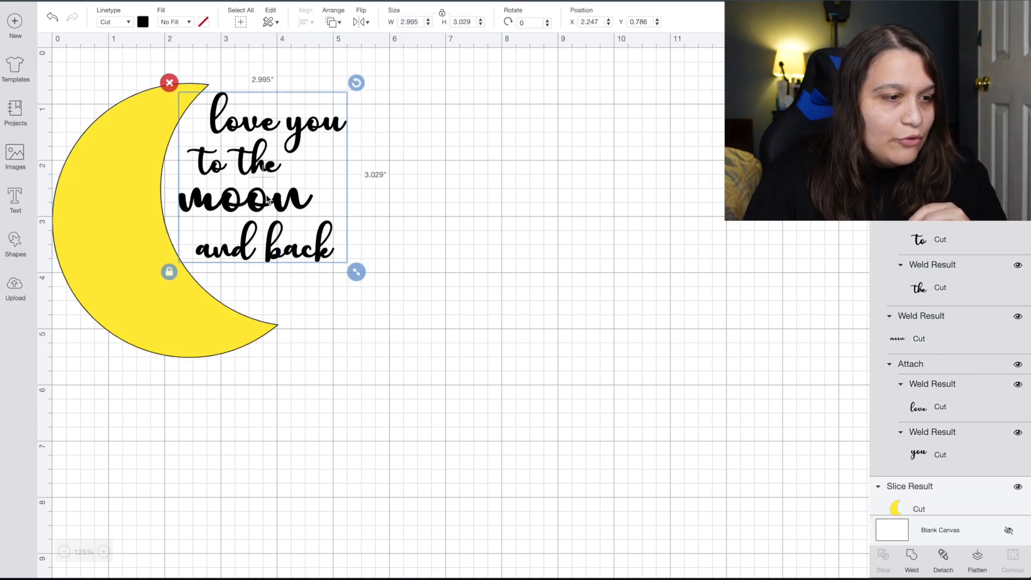
pyautogui.moveTo(267, 207); pyautogui.dragTo(271, 221)
pyautogui.click(454, 295)
# Try centring the text vertically against the moon, then undo the alignment.
pyautogui.moveTo(367, 408); pyautogui.dragTo(143, 174)
pyautogui.click(309, 23)
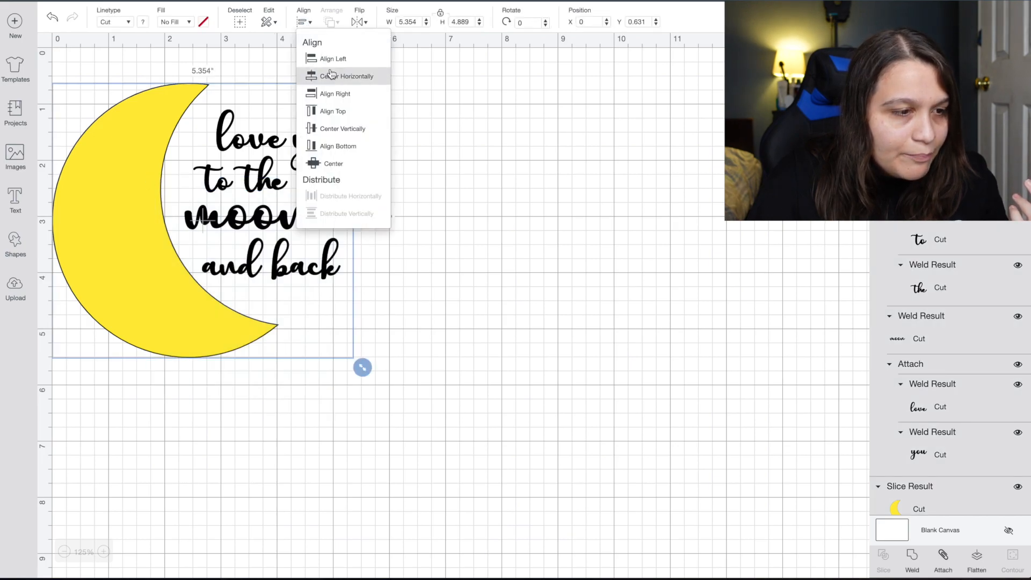
pyautogui.click(356, 127)
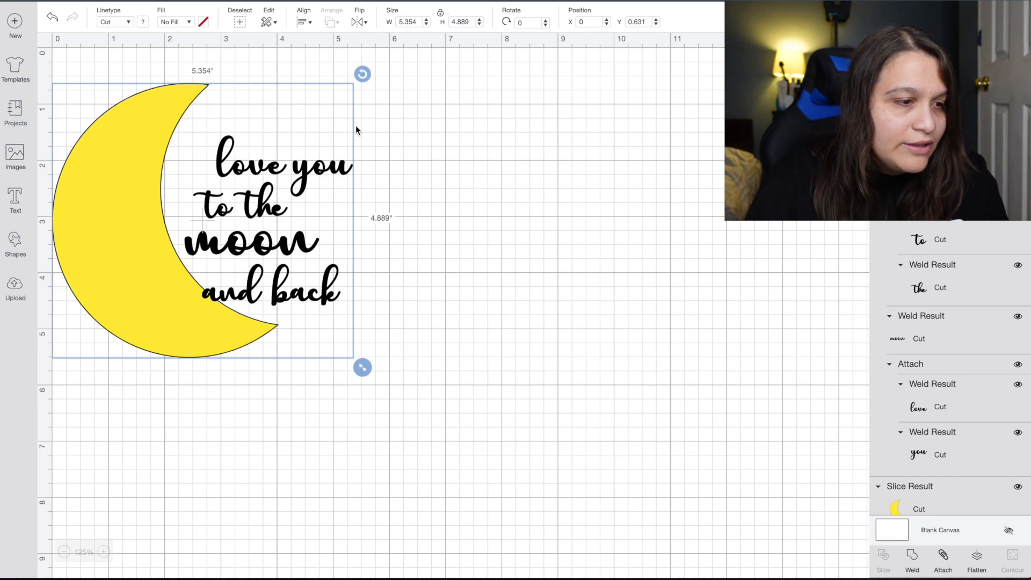
pyautogui.hotkey('ctrl', 'z')
# Fine-tune the script text's position beside the moon with the arrow keys.
pyautogui.click(249, 213)
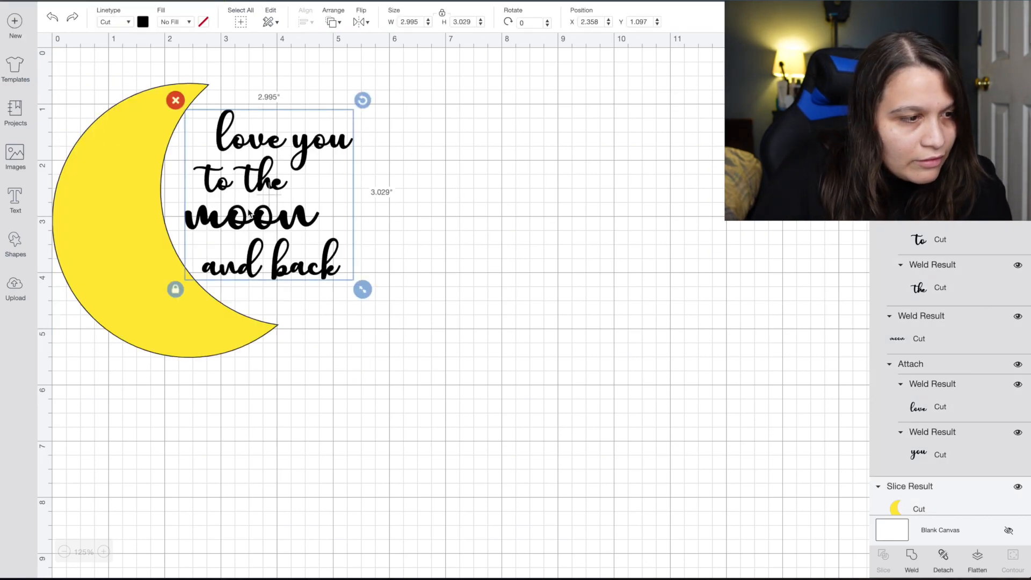
pyautogui.press('Left')
pyautogui.press('Up')
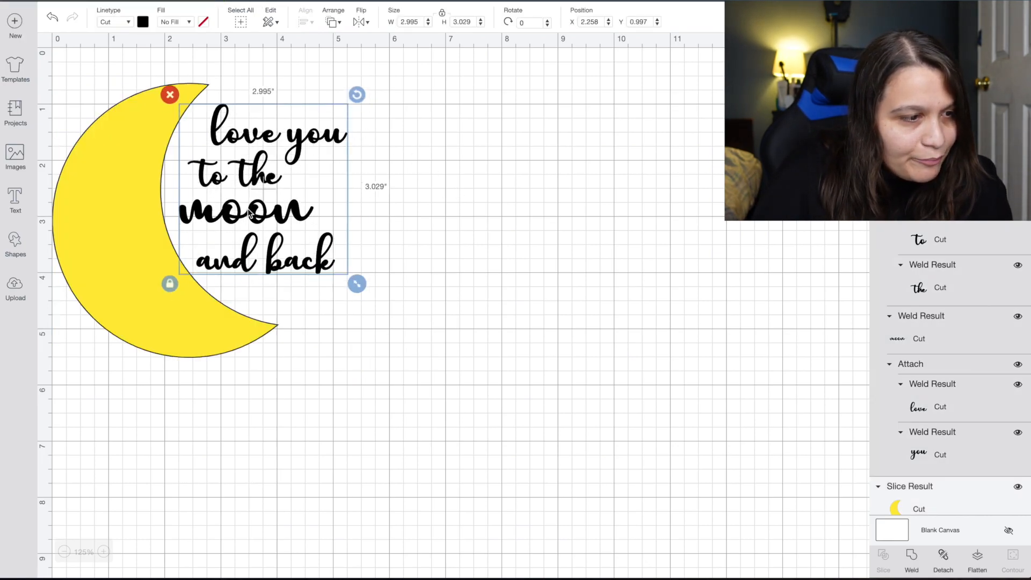
pyautogui.press('Right')
pyautogui.press('Down')
pyautogui.press('Up')
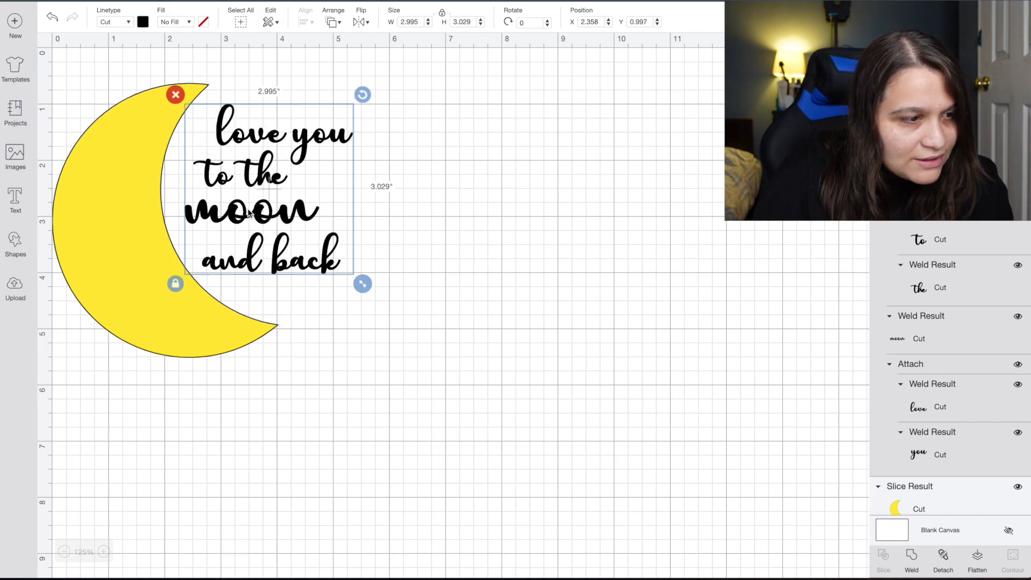
pyautogui.press('Right')
pyautogui.press('Down')
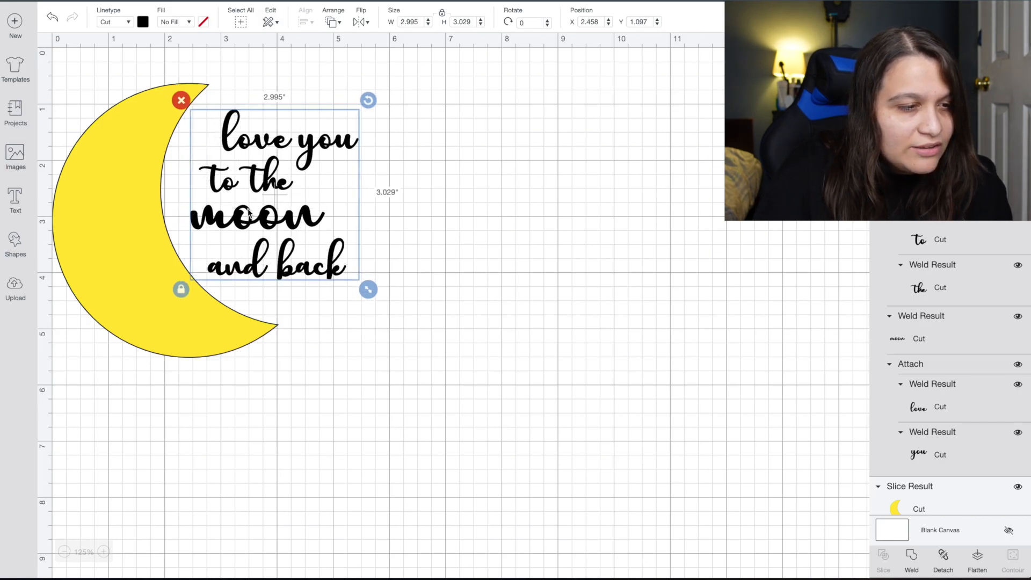
pyautogui.click(382, 269)
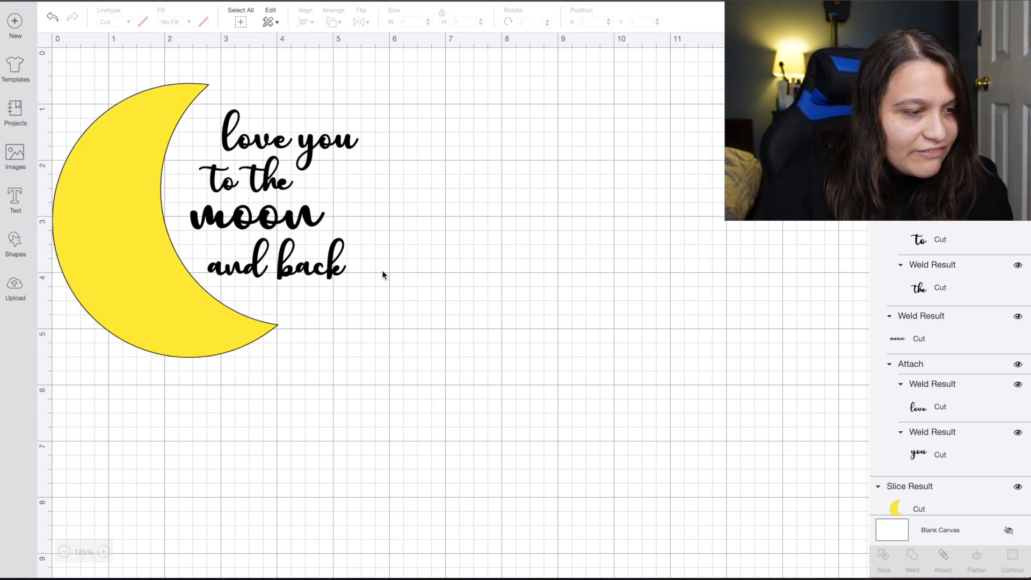
# Tilt the yellow moon a few degrees.
pyautogui.click(199, 322)
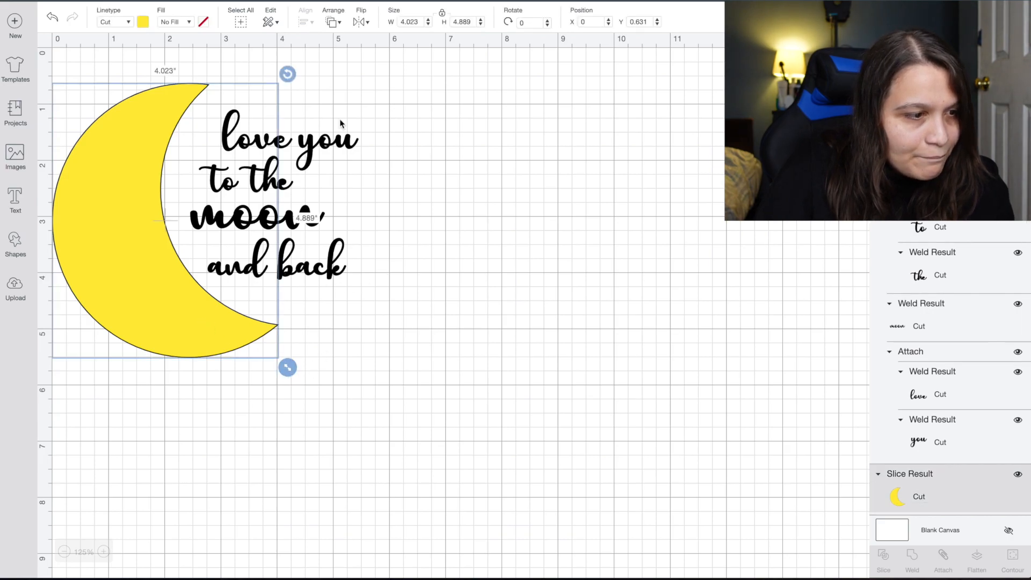
pyautogui.moveTo(290, 74); pyautogui.dragTo(296, 79)
pyautogui.click(495, 219)
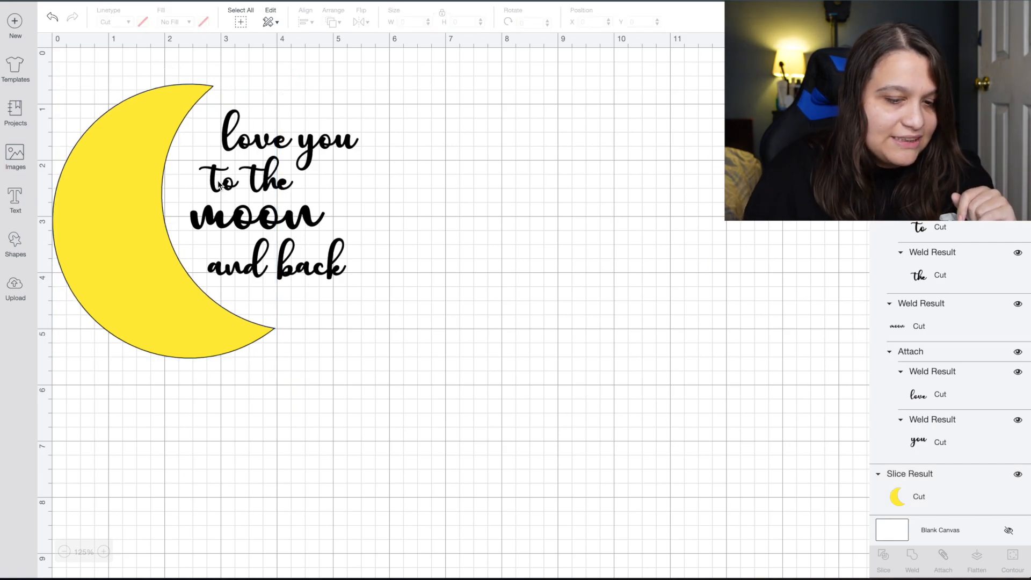
pyautogui.click(254, 207)
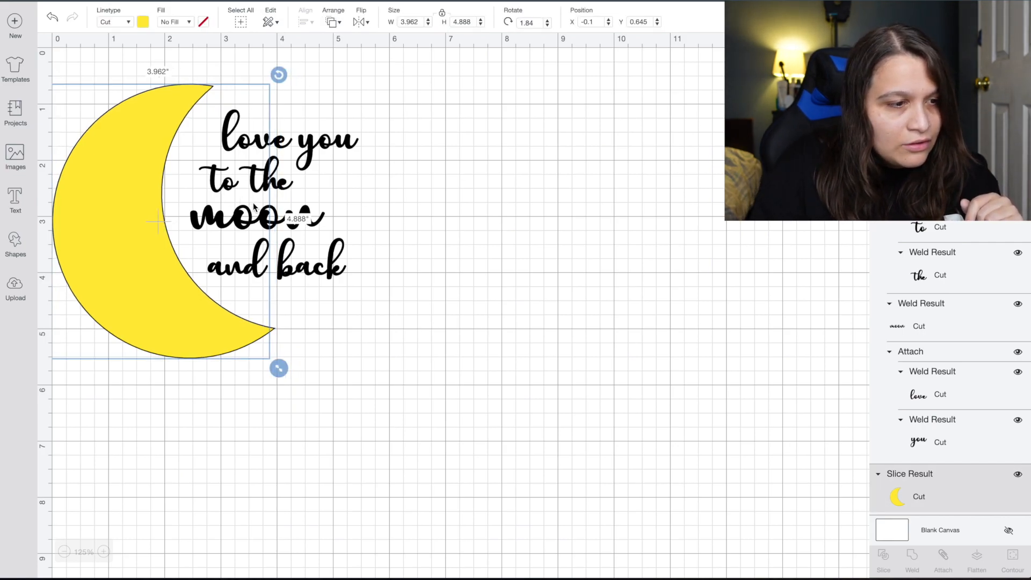
pyautogui.click(430, 231)
pyautogui.click(301, 220)
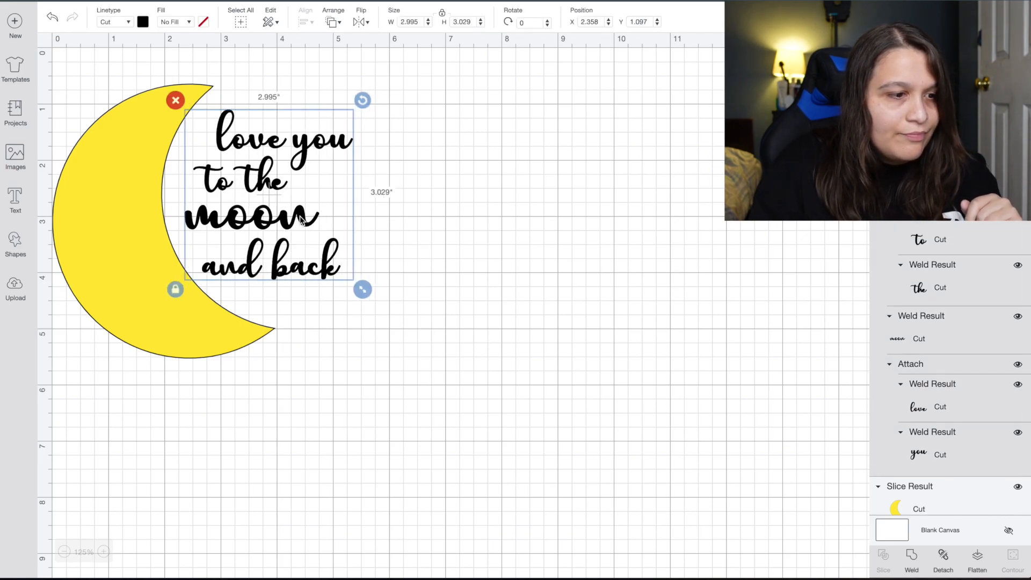
pyautogui.click(465, 310)
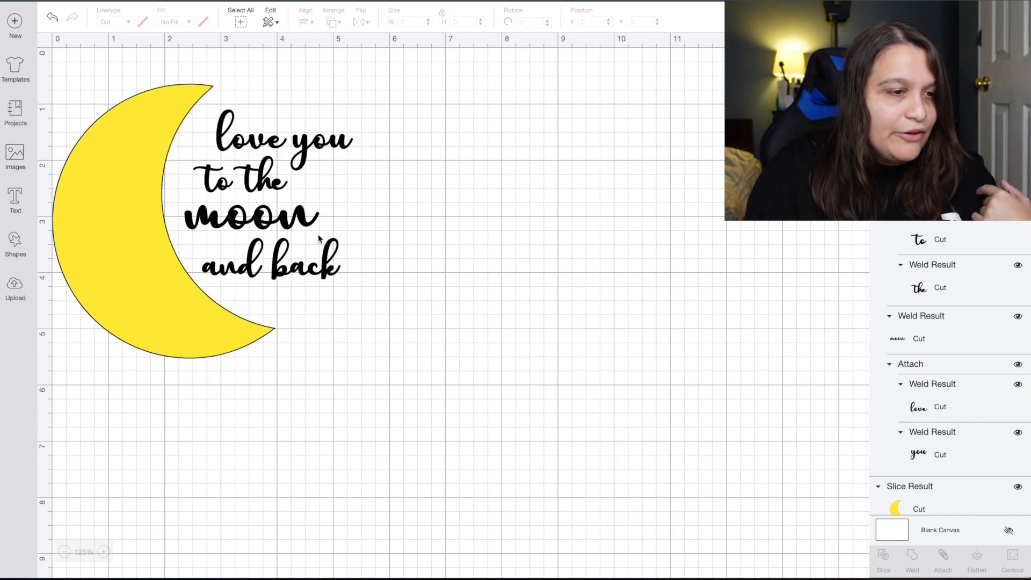
# Try enlarging the script text, then undo the resize.
pyautogui.click(293, 228)
pyautogui.moveTo(362, 288); pyautogui.dragTo(438, 327)
pyautogui.moveTo(311, 240); pyautogui.dragTo(319, 222)
pyautogui.click(559, 266)
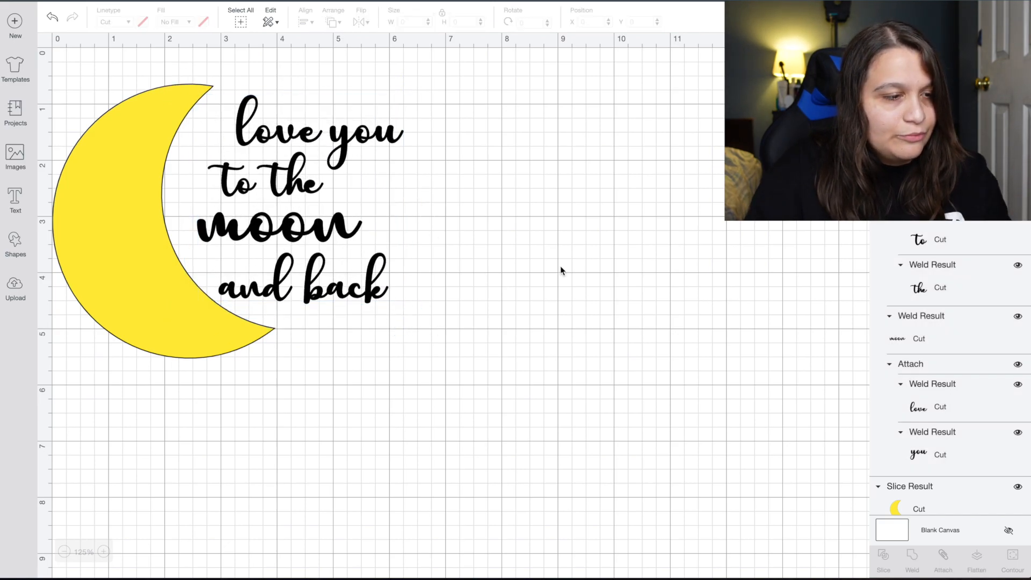
pyautogui.hotkey('ctrl', 'z')
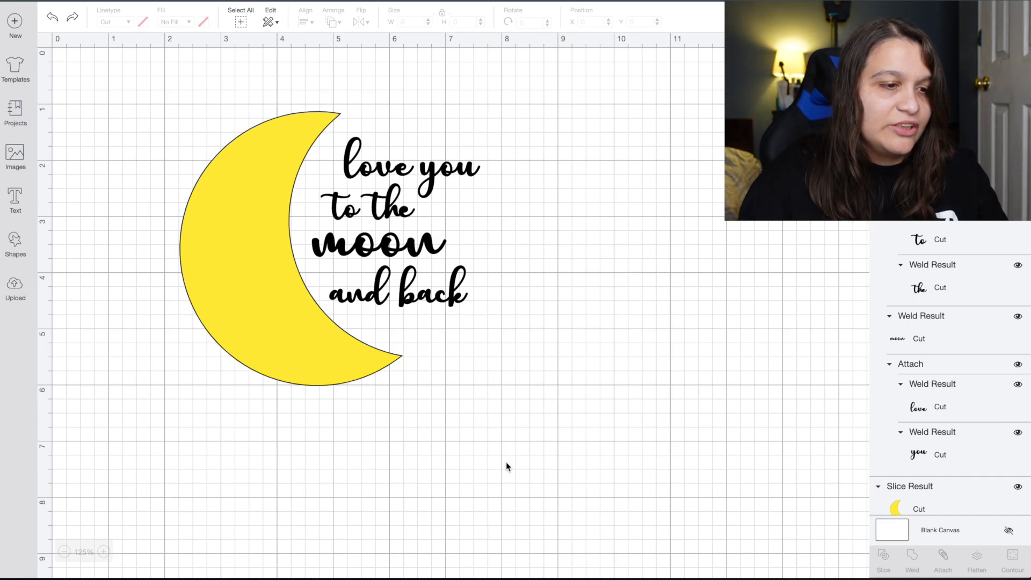
# Select the whole moon-and-text design with Ctrl+A.
pyautogui.moveTo(504, 463); pyautogui.dragTo(280, 231)
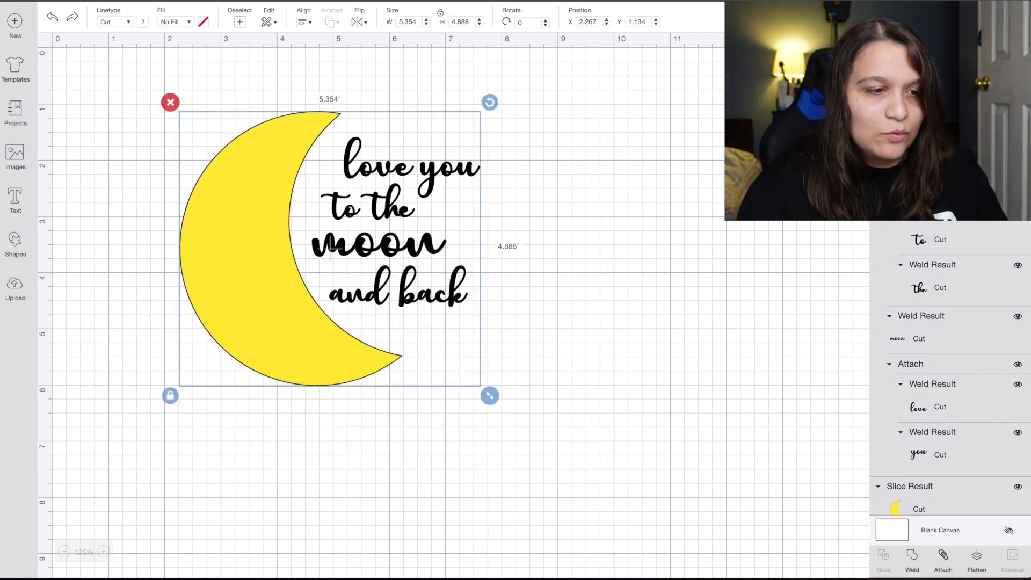
pyautogui.click(633, 247)
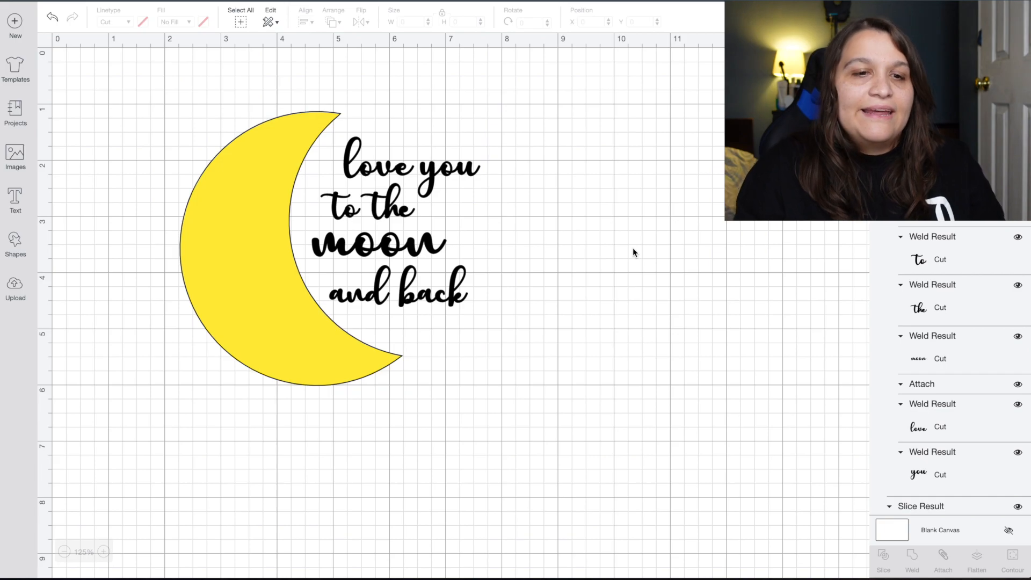
pyautogui.hotkey('ctrl', 'a')
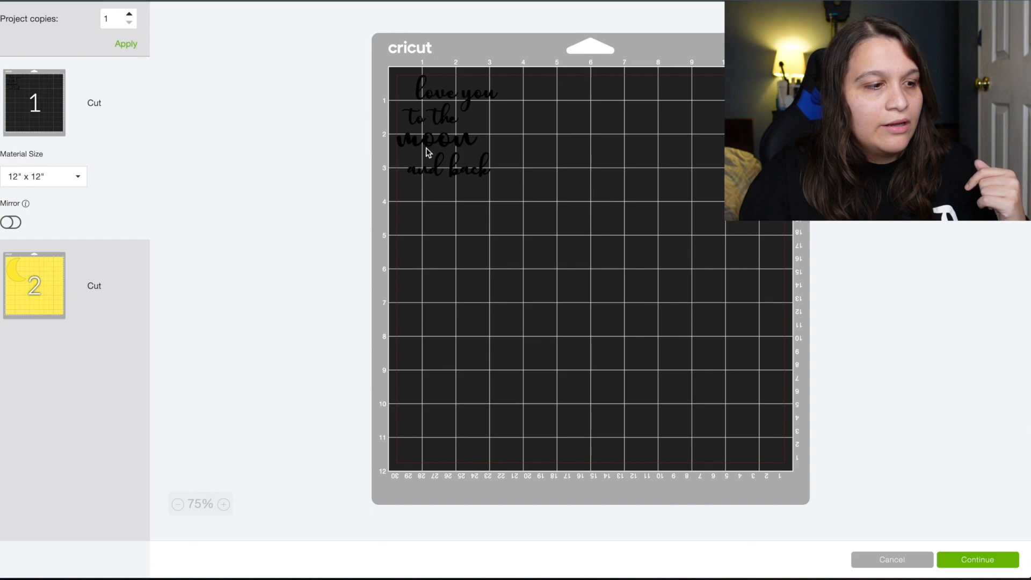
pyautogui.click(39, 290)
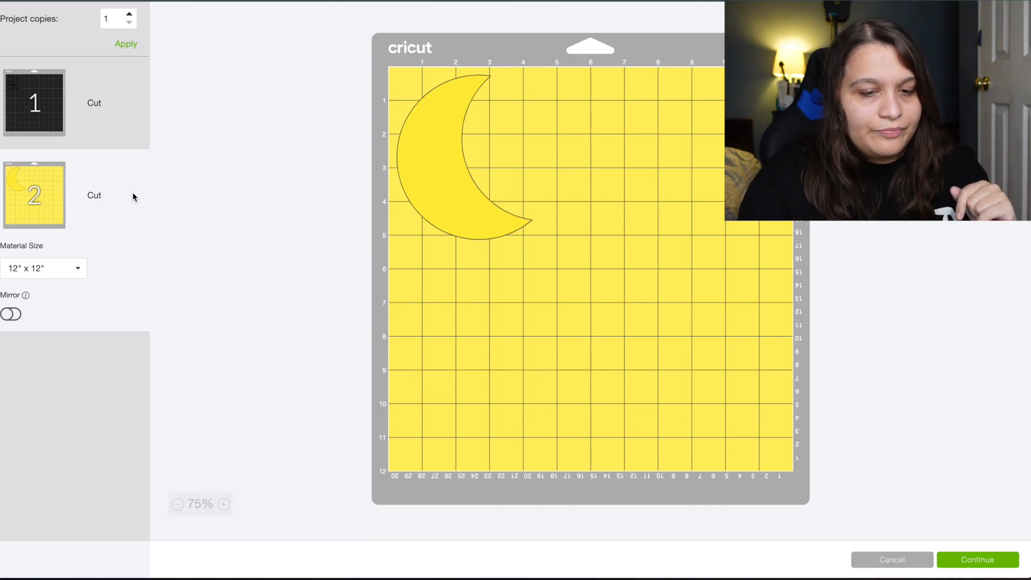
pyautogui.click(865, 559)
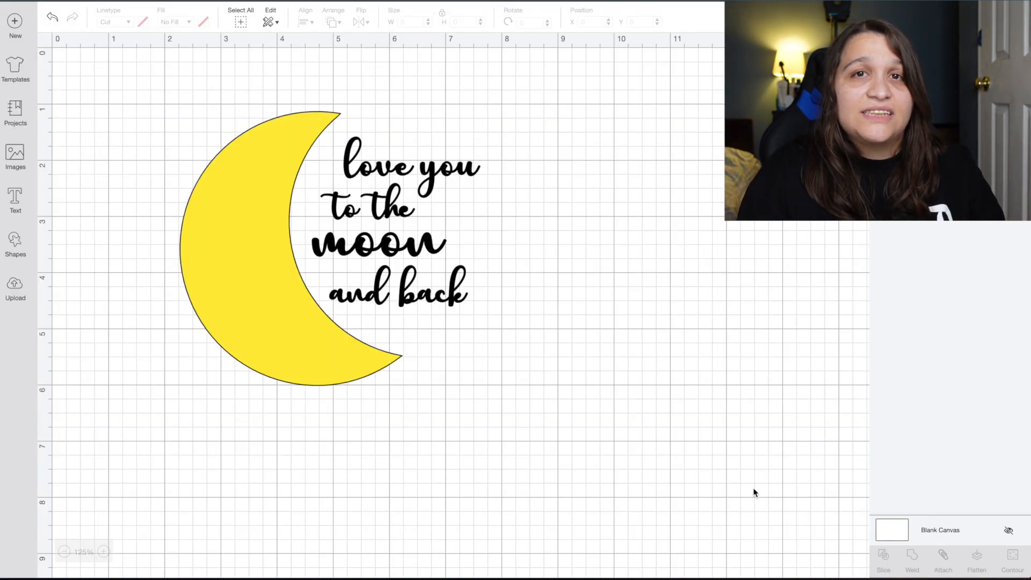